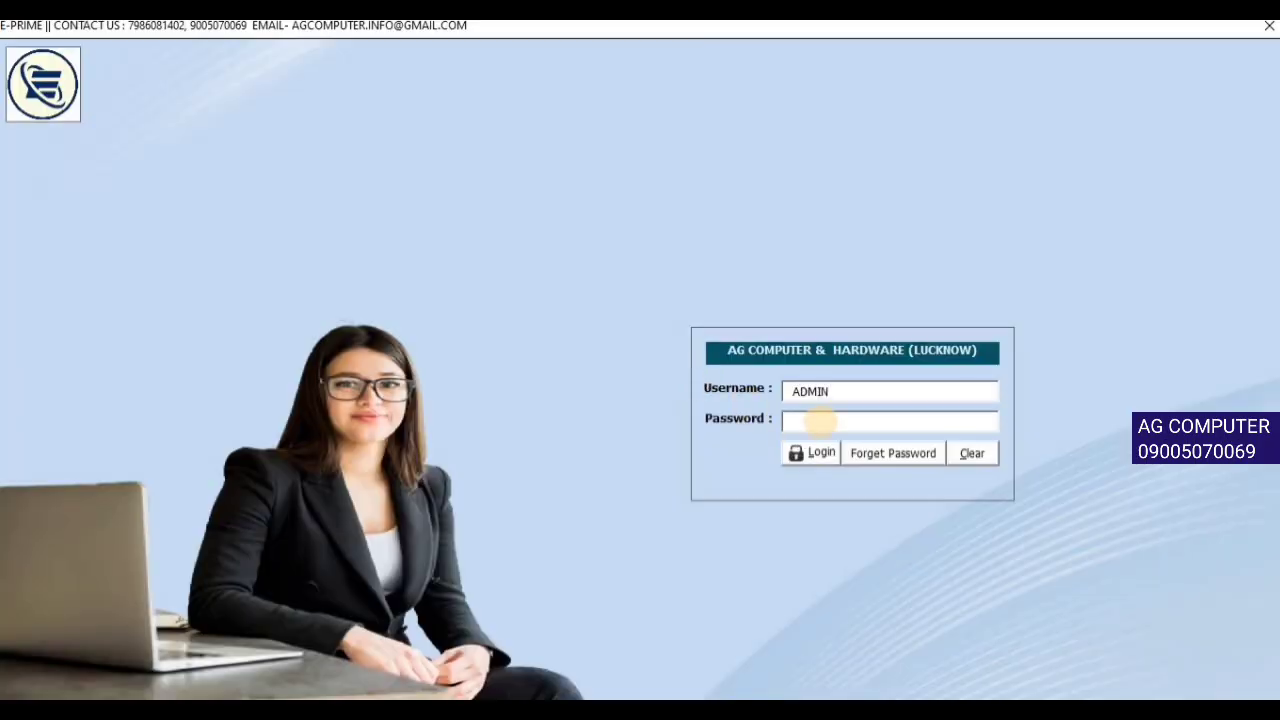
- Log in to ePRIME with the account password
text(***)
click(799, 456)
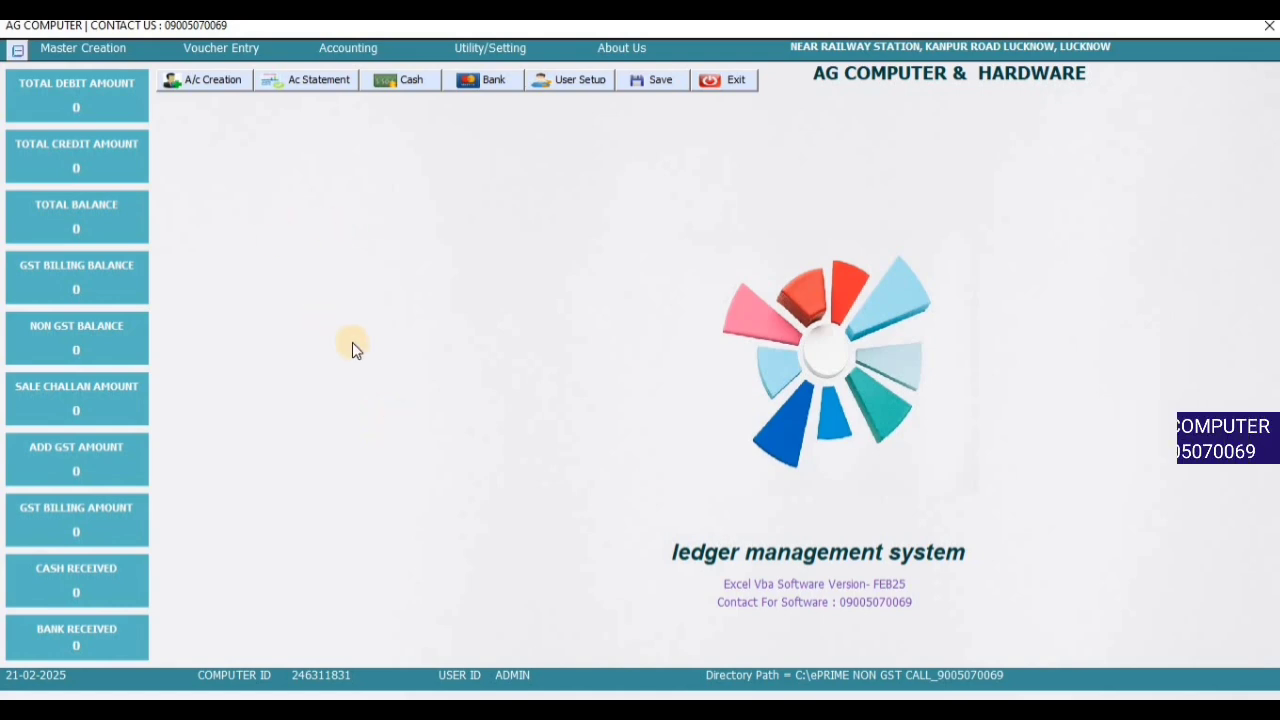
click(101, 51)
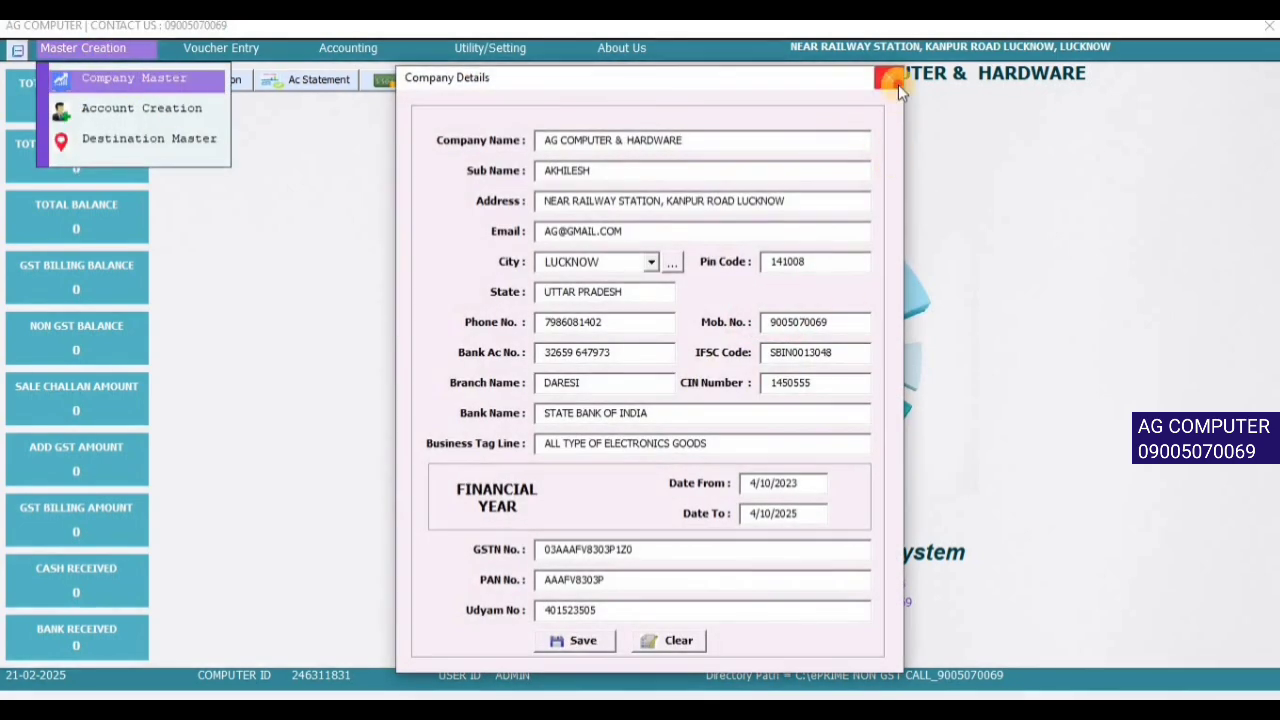
click(895, 82)
click(116, 48)
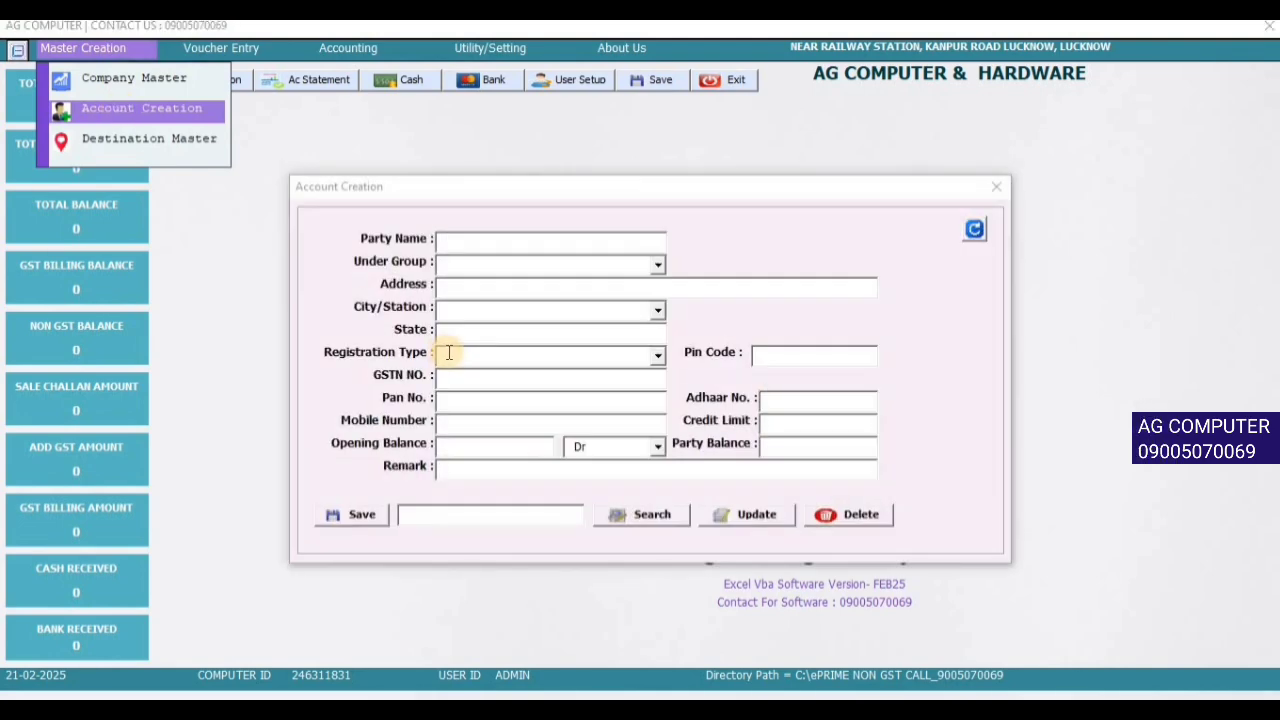
click(996, 186)
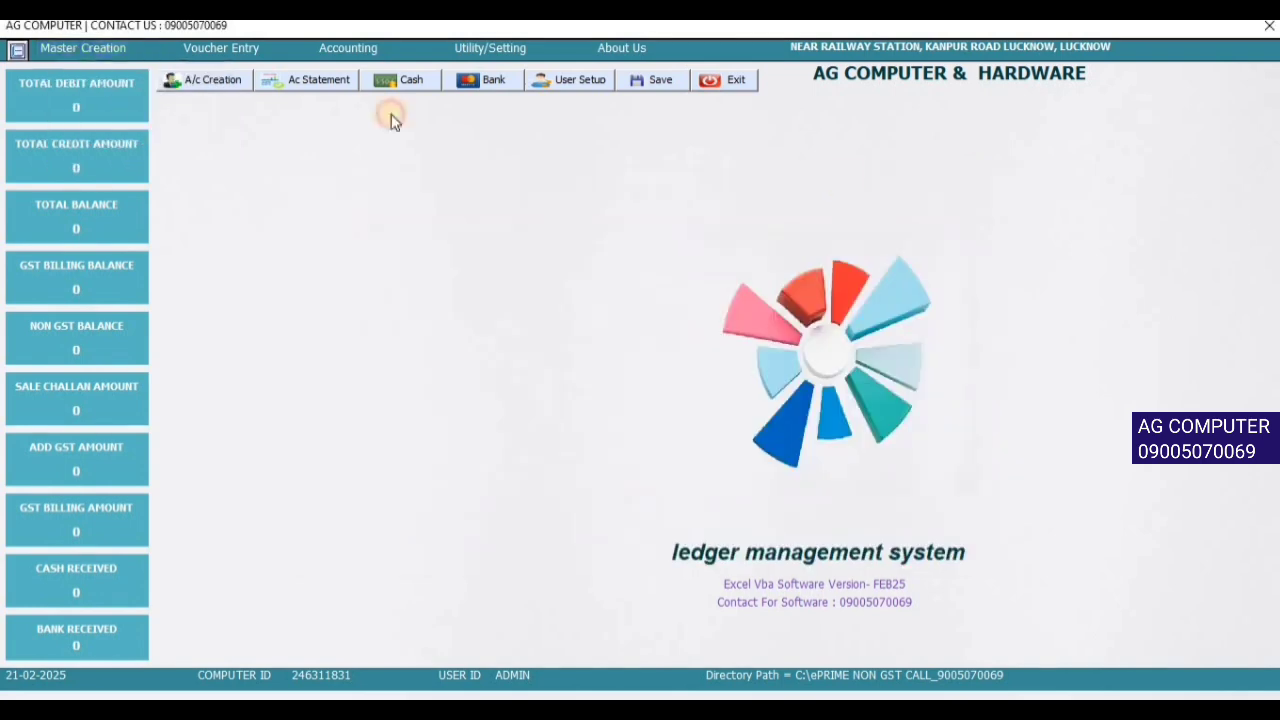
click(118, 50)
click(136, 148)
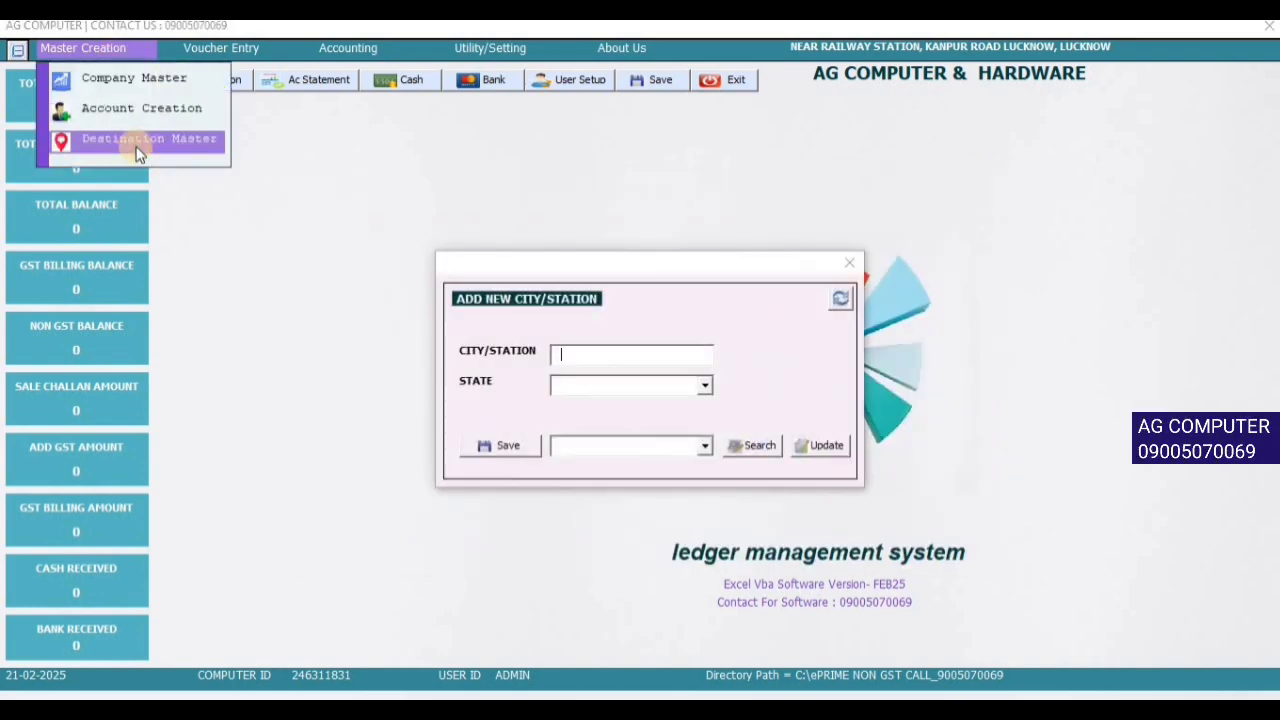
click(849, 263)
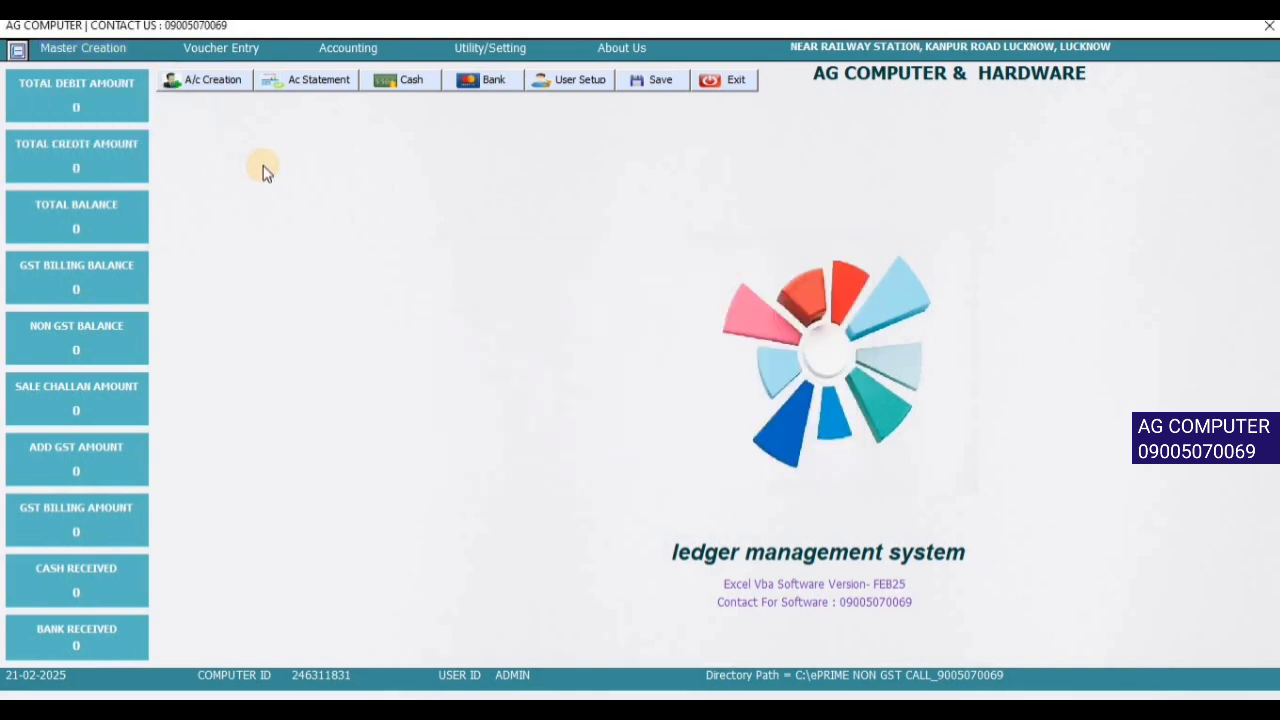
- Open the Sale Challan (Estimate) form for challan 1
click(243, 48)
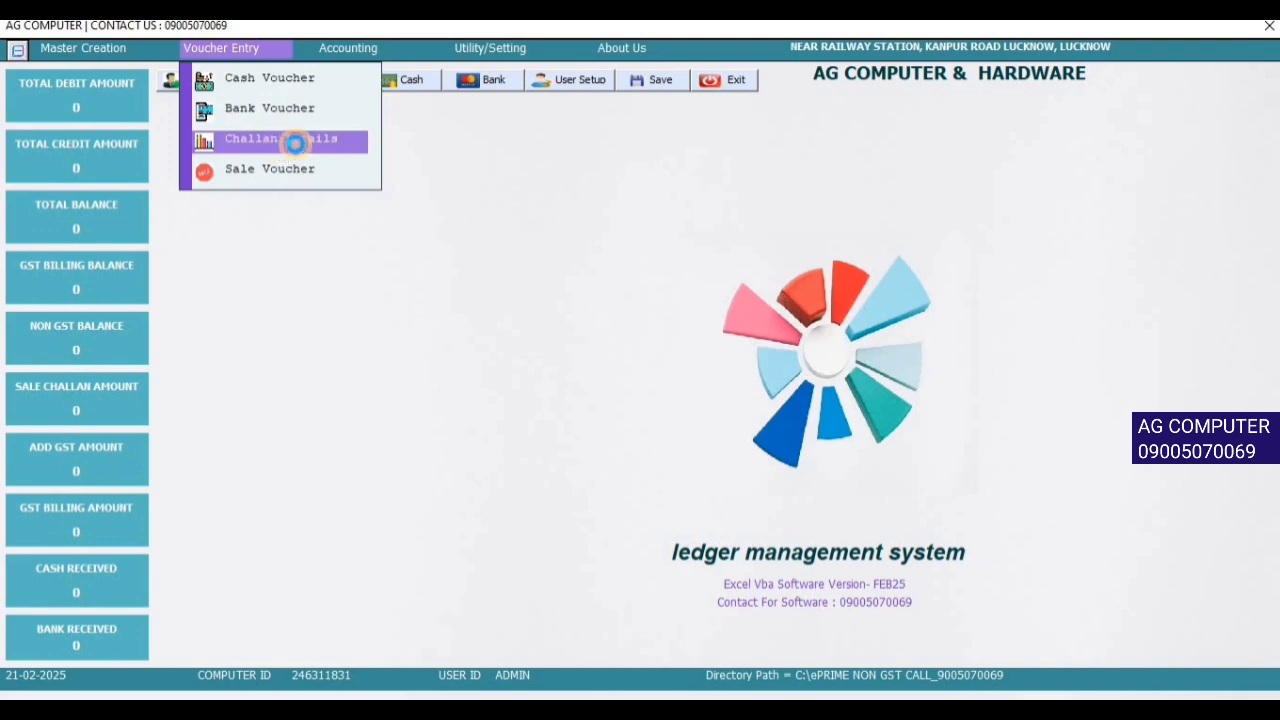
click(294, 138)
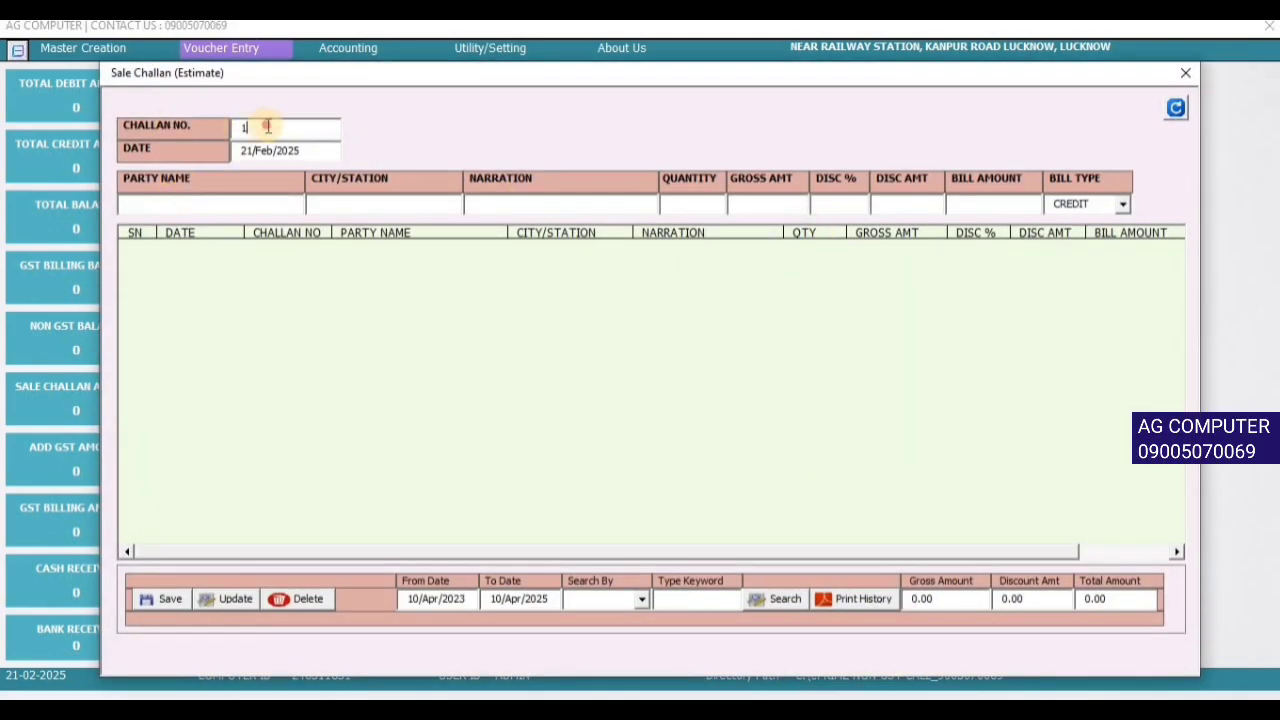
drag(266, 127, 152, 126)
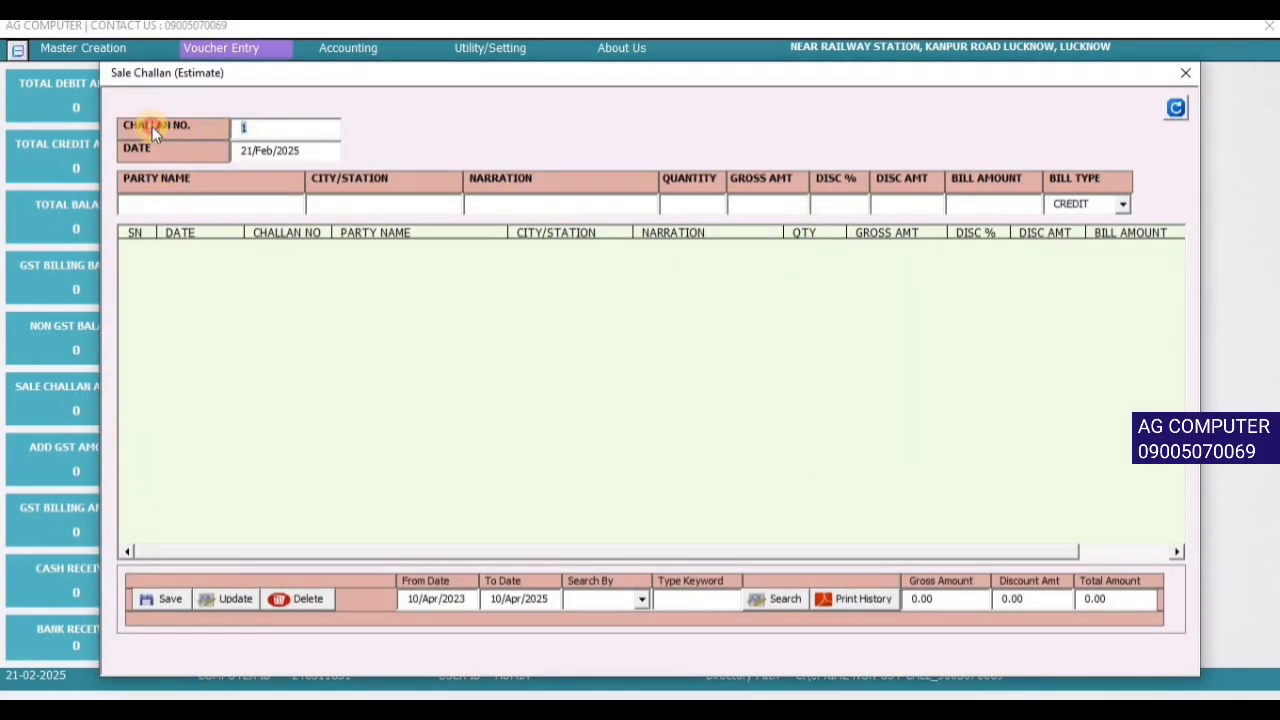
- Search Party Name by trying K, SINGH and KUMA, clearing each attempt
click(228, 208)
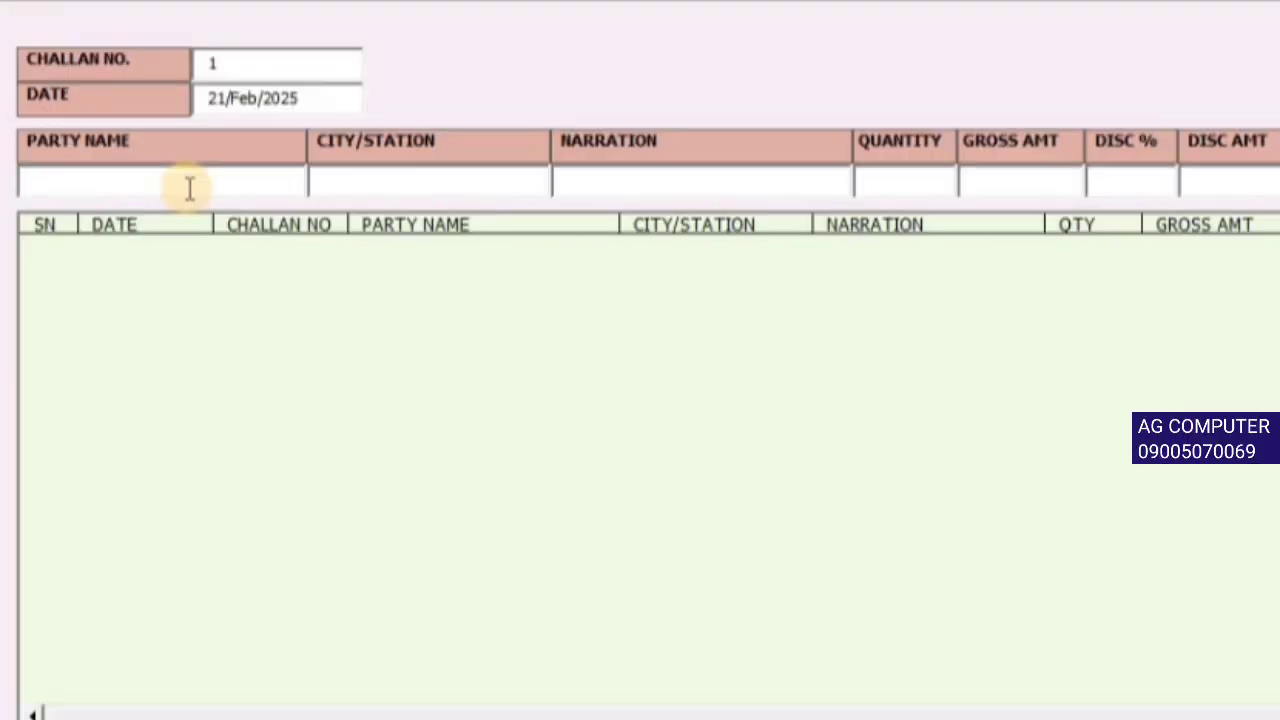
text(K)
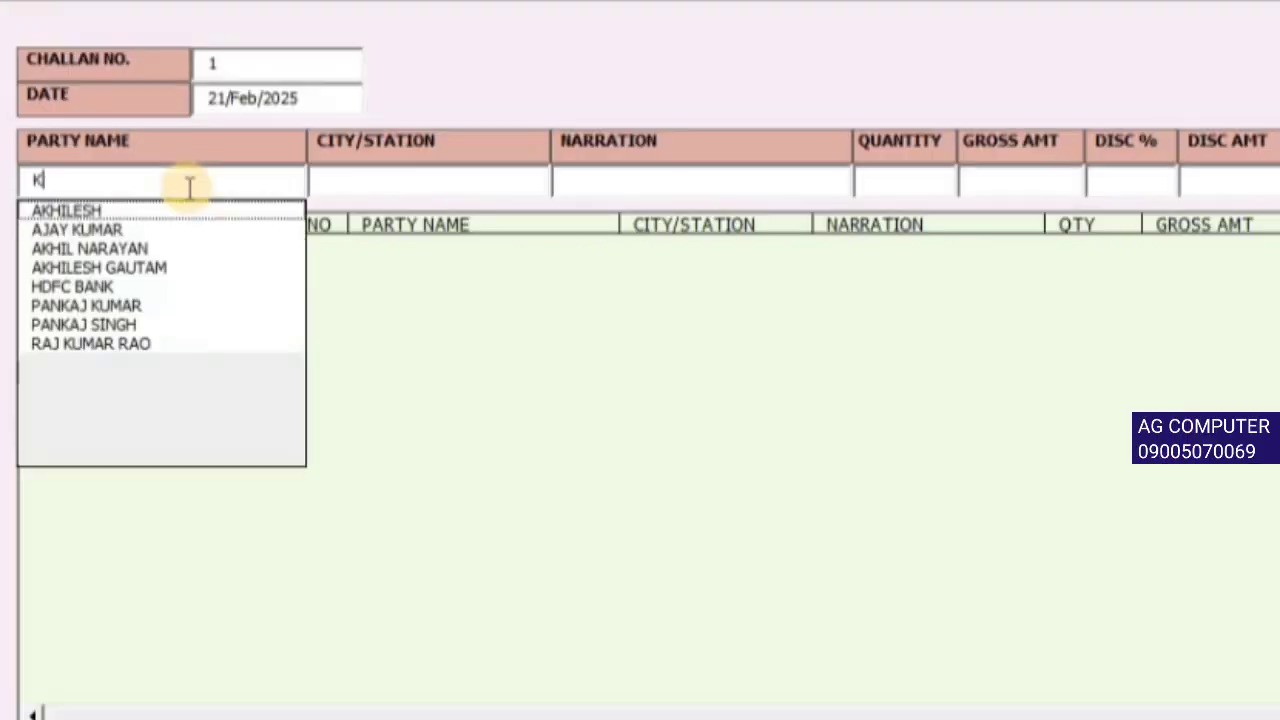
key(BackSpace)
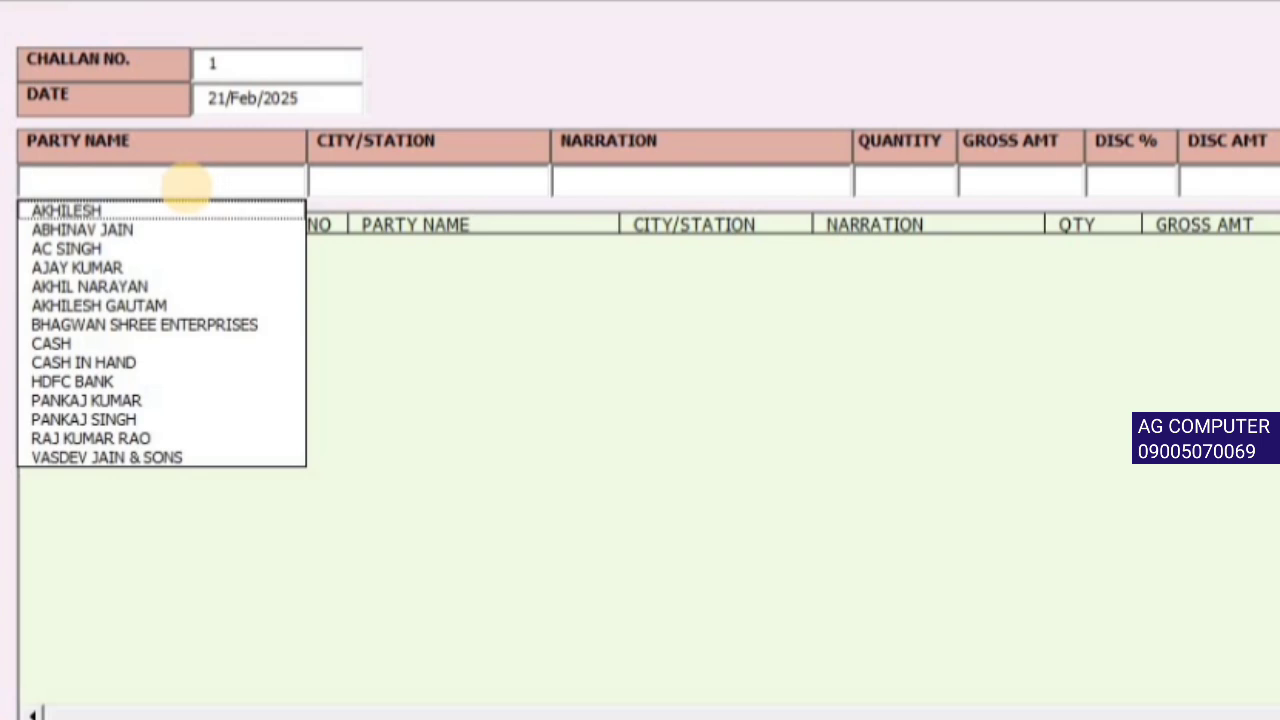
text(SINGH)
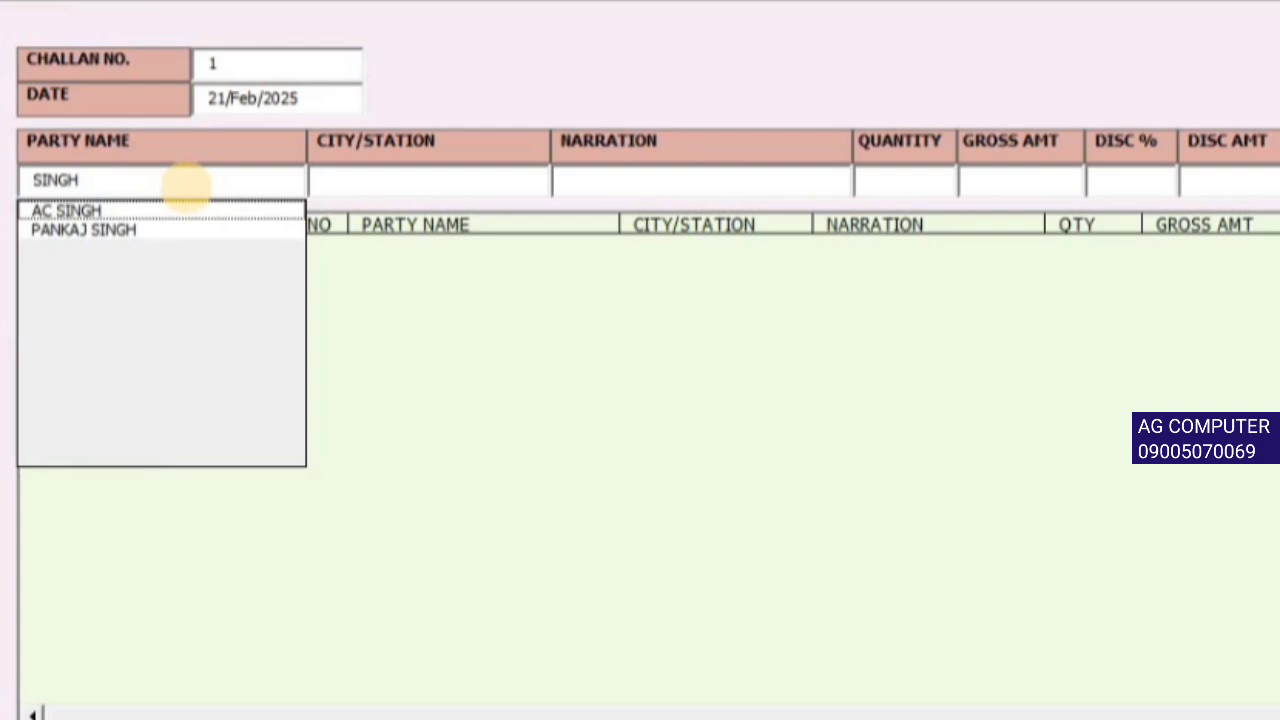
key(BackSpace)
key(BackSpace)
key(BackSpace)
key(BackSpace)
key(BackSpace)
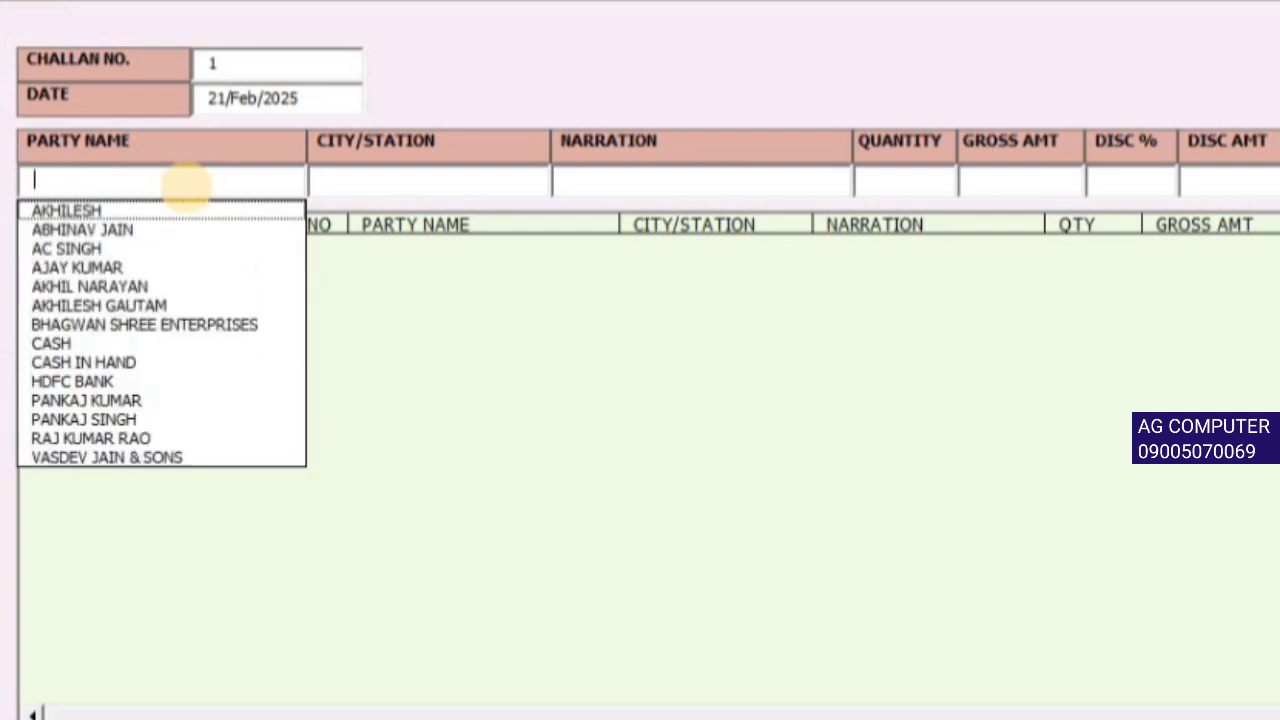
text(KUMA)
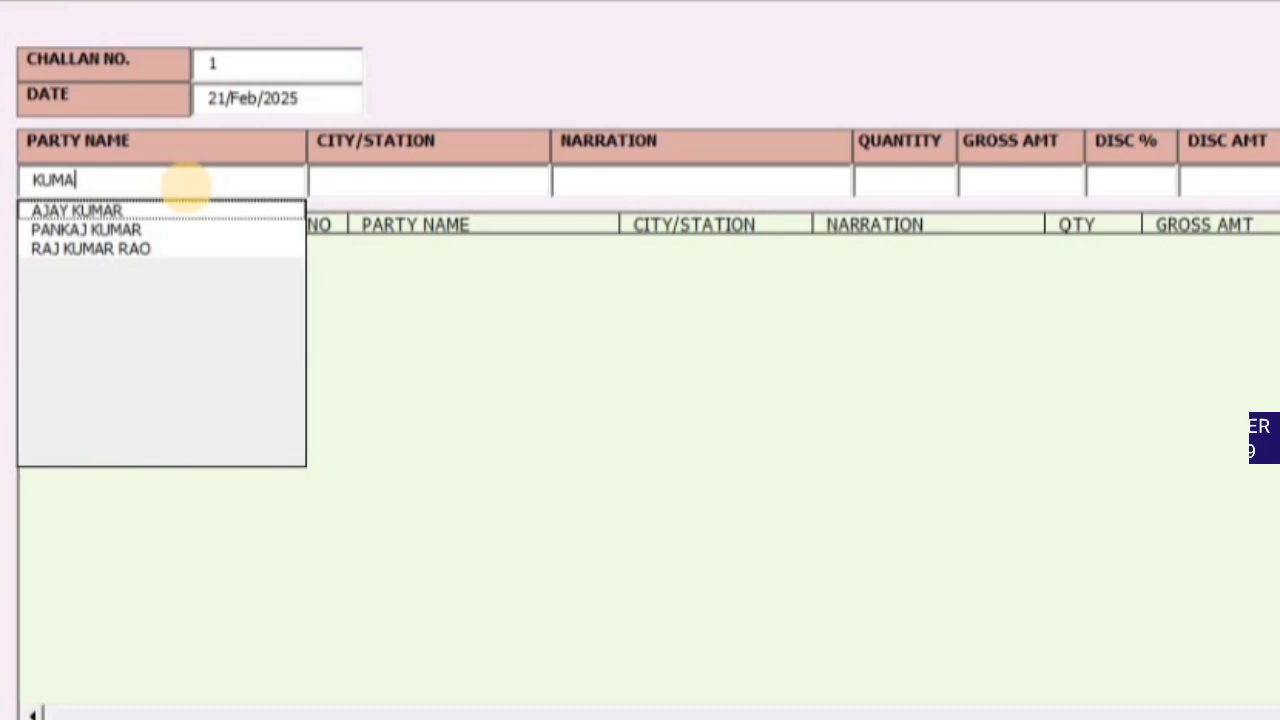
key(BackSpace)
key(BackSpace)
key(BackSpace)
key(BackSpace)
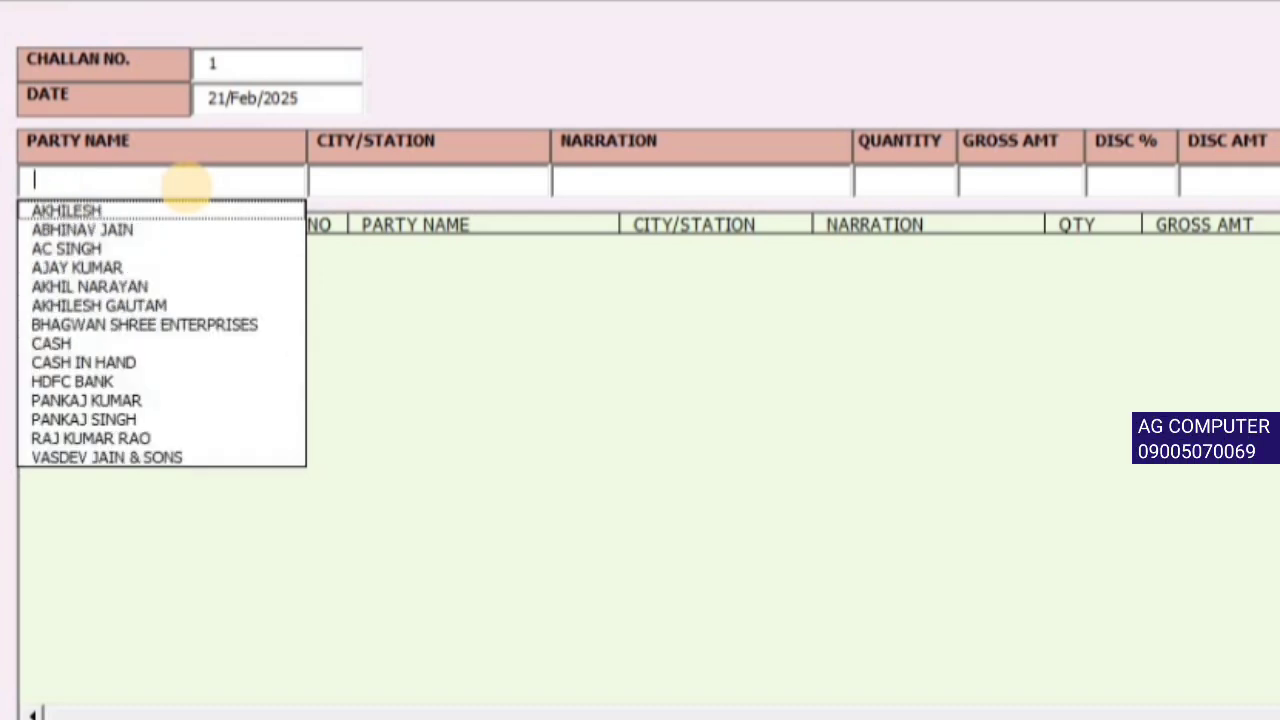
- Pick the Rae Bareli party from the suggestions and enter narration NA
text(AJA)
key(Down)
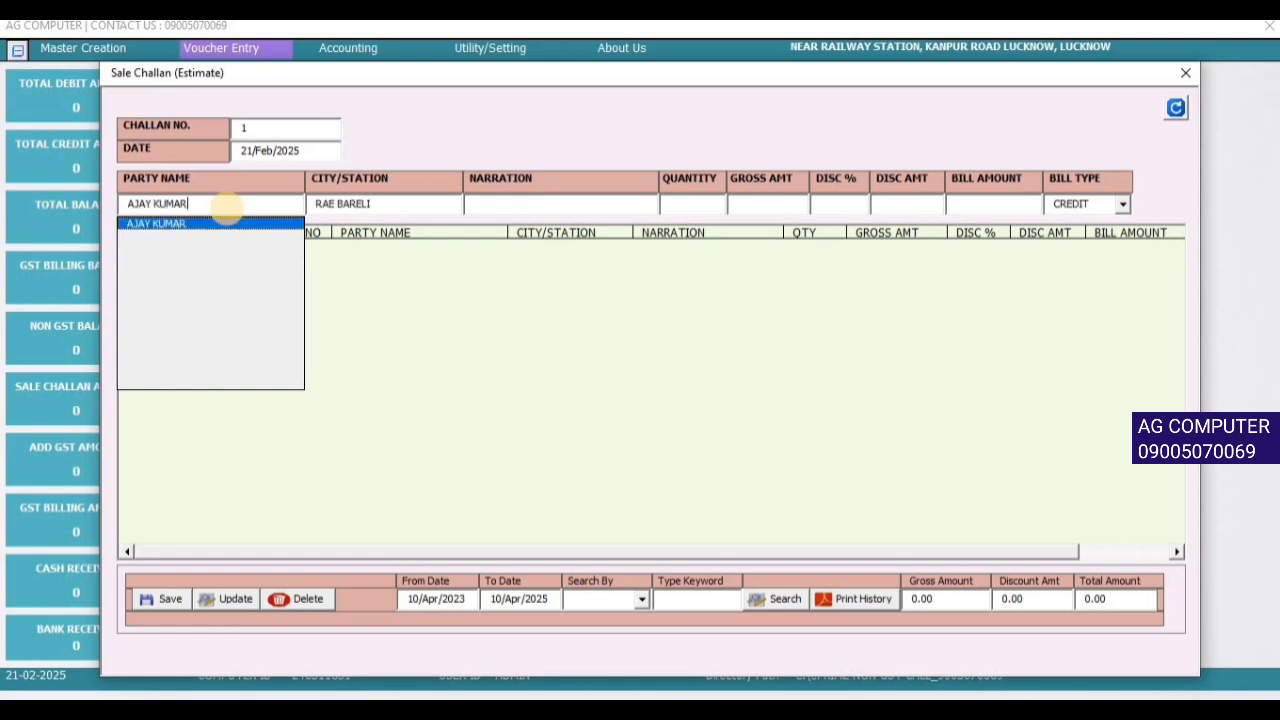
key(Return)
key(Return)
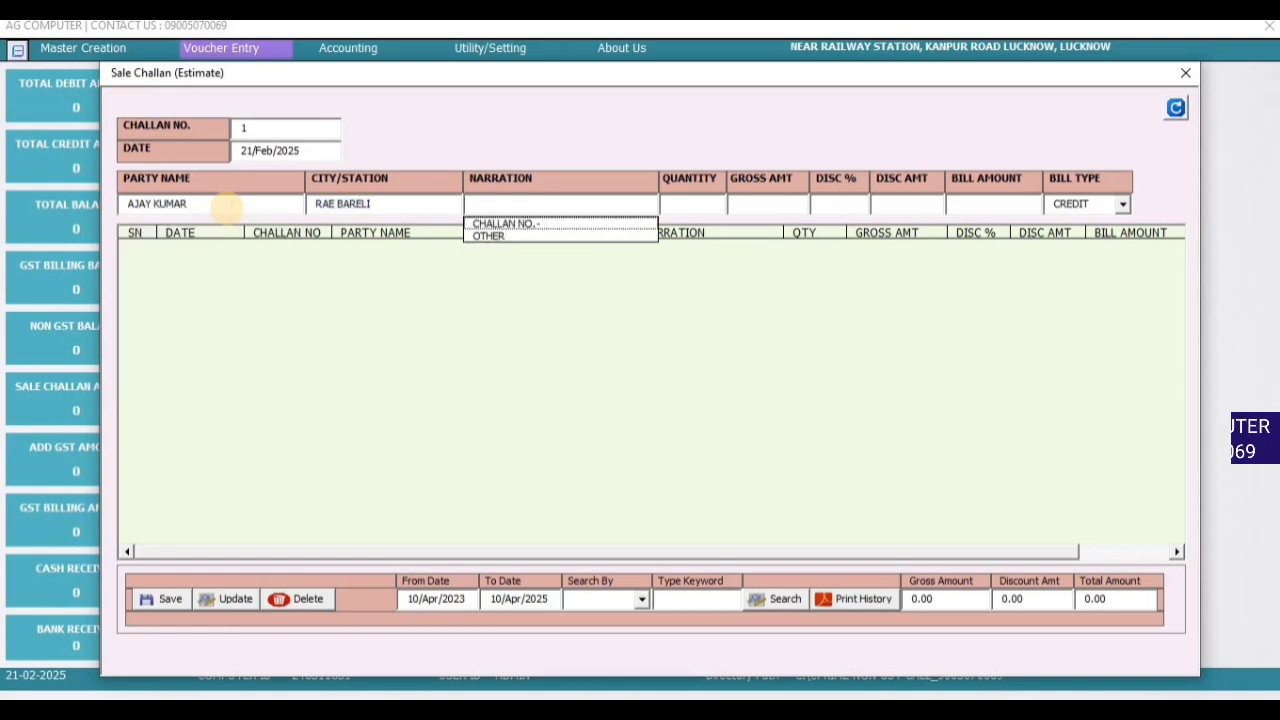
text(NA)
key(Return)
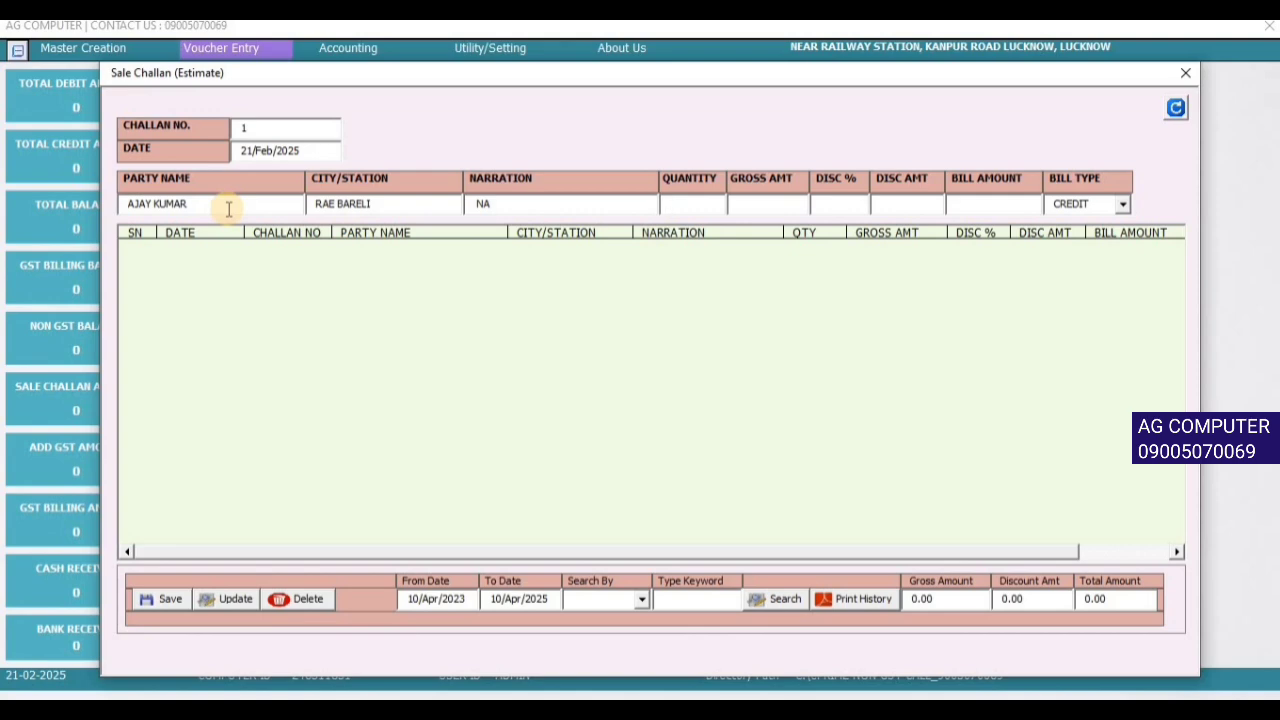
- Enter quantity 450, gross 140000 and 10% discount, then save challan 1
text(450)
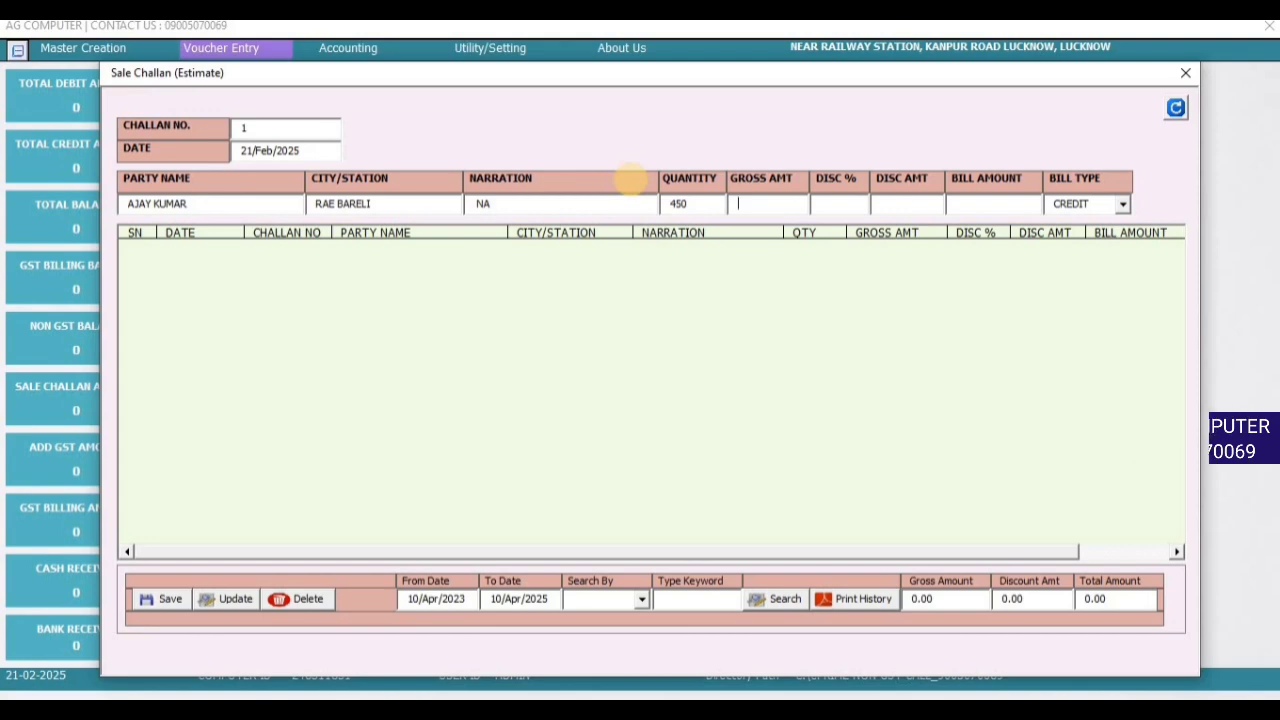
text(14)
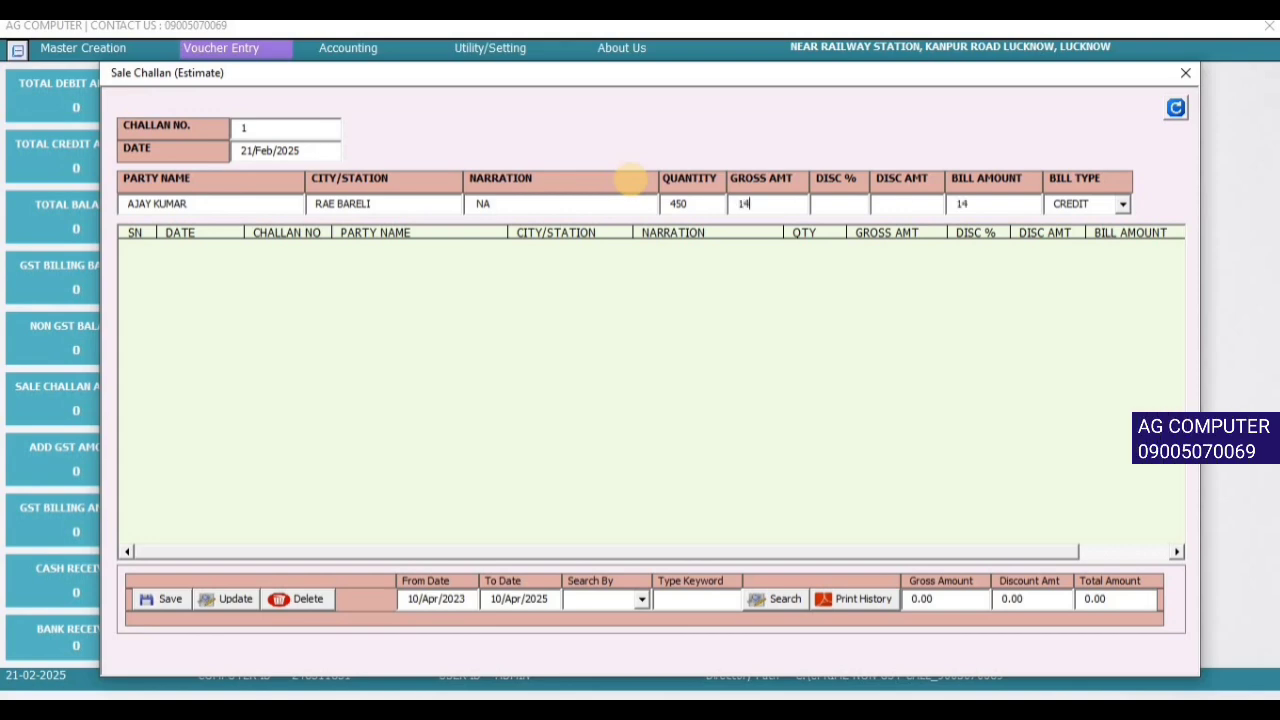
text(0000)
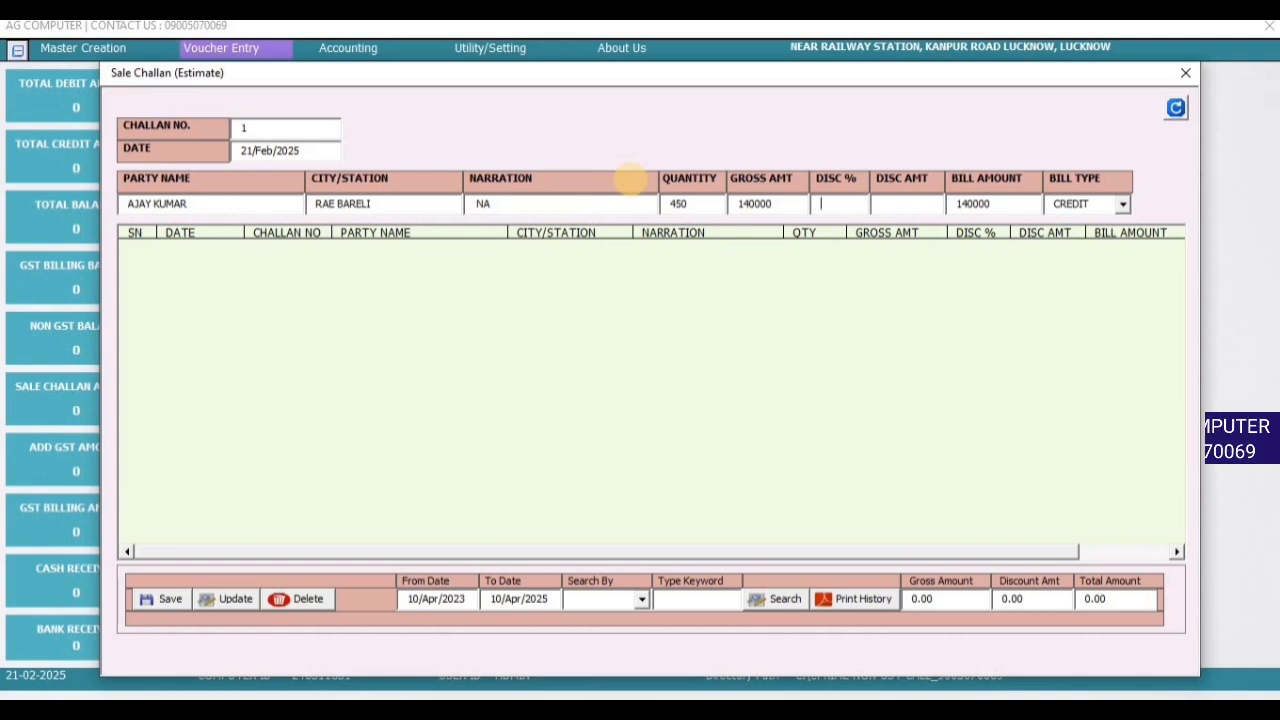
text(10)
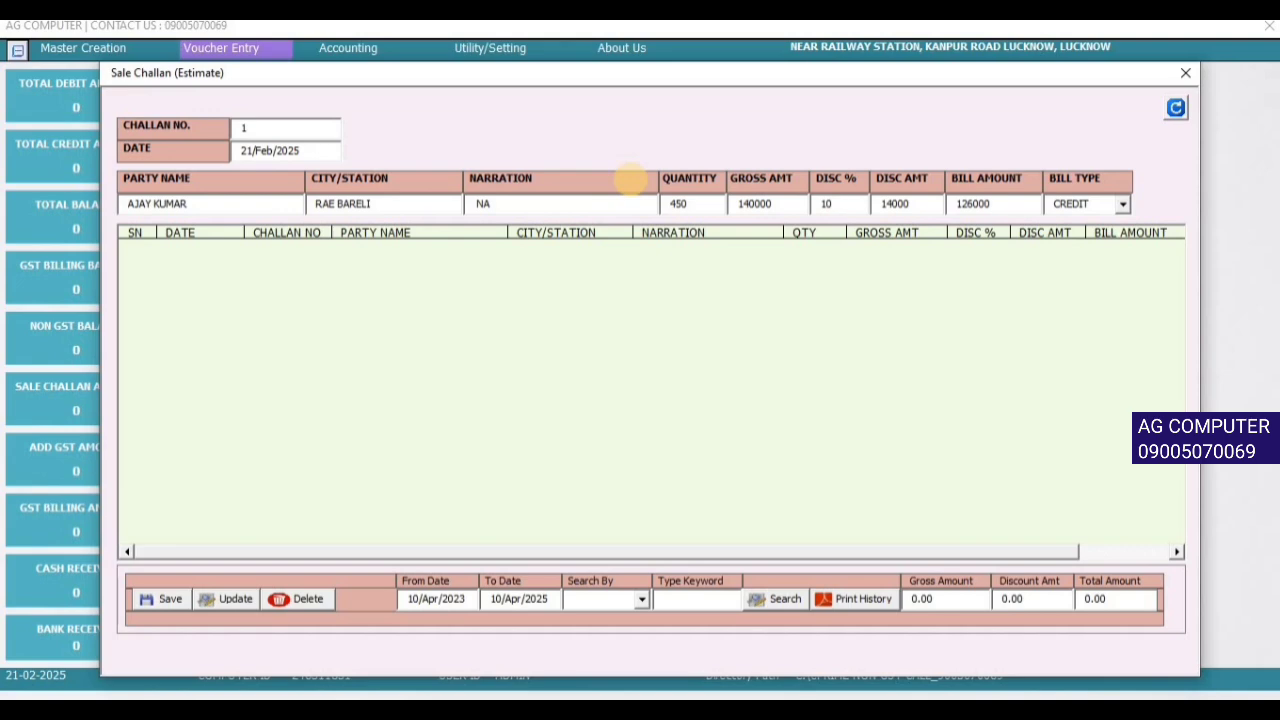
drag(994, 204, 921, 204)
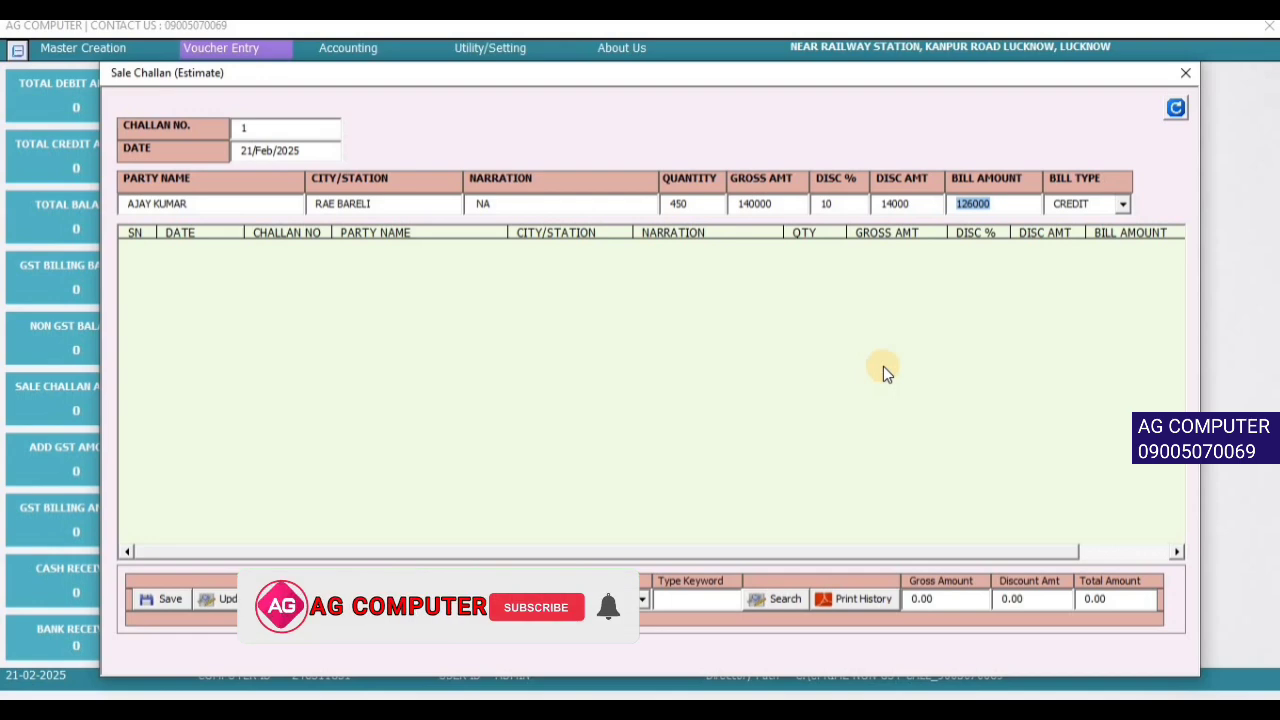
click(160, 602)
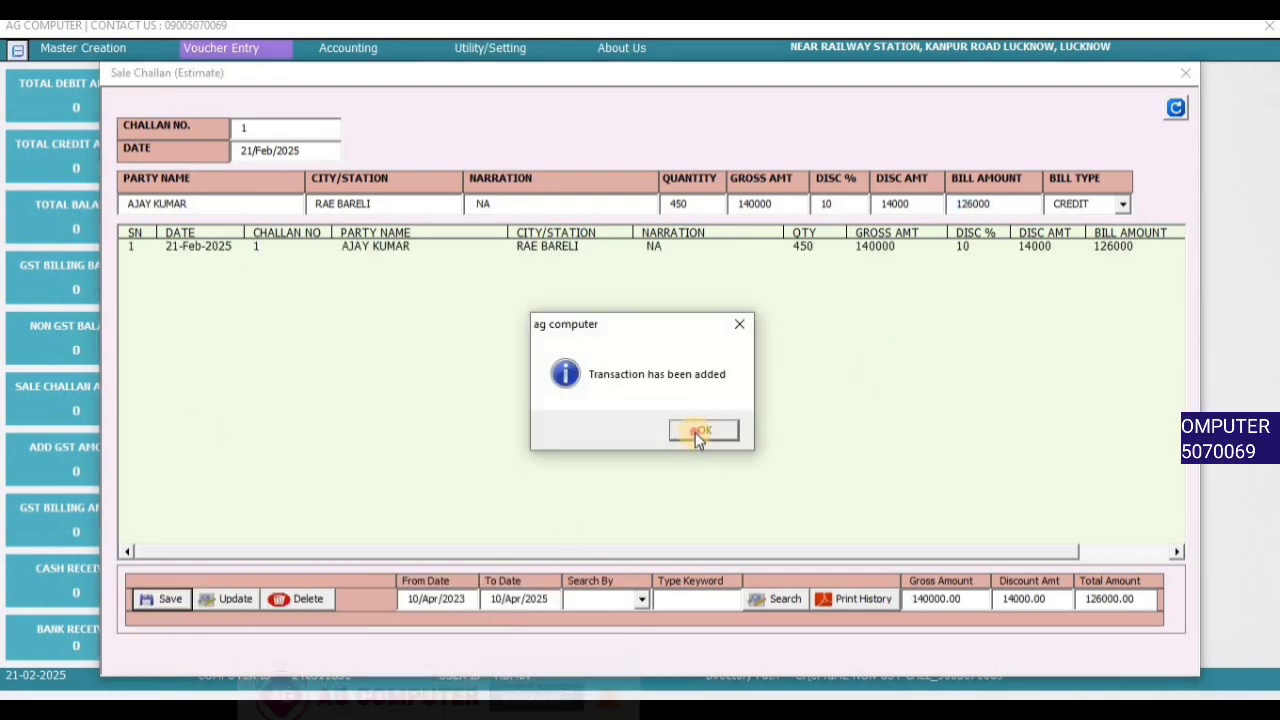
click(697, 432)
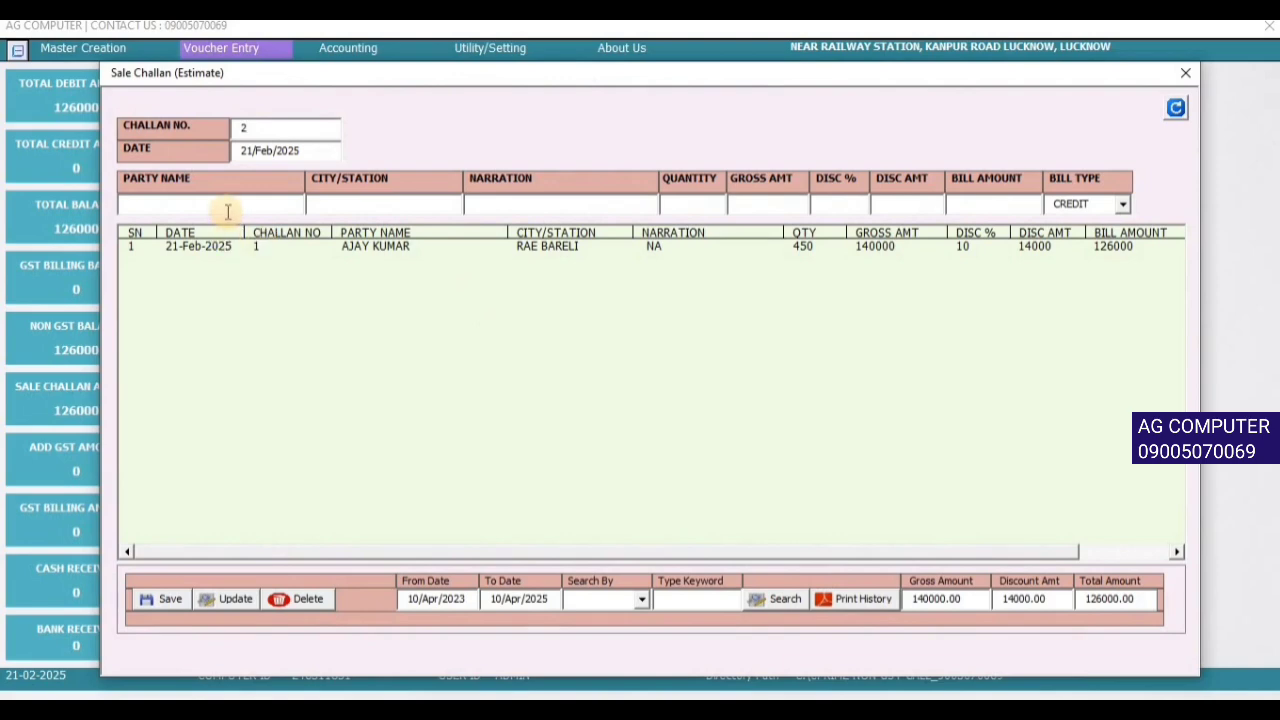
- Choose the Lucknow party and OTHER narration for challan 2
click(228, 206)
key(Down)
key(Down)
key(Down)
key(Down)
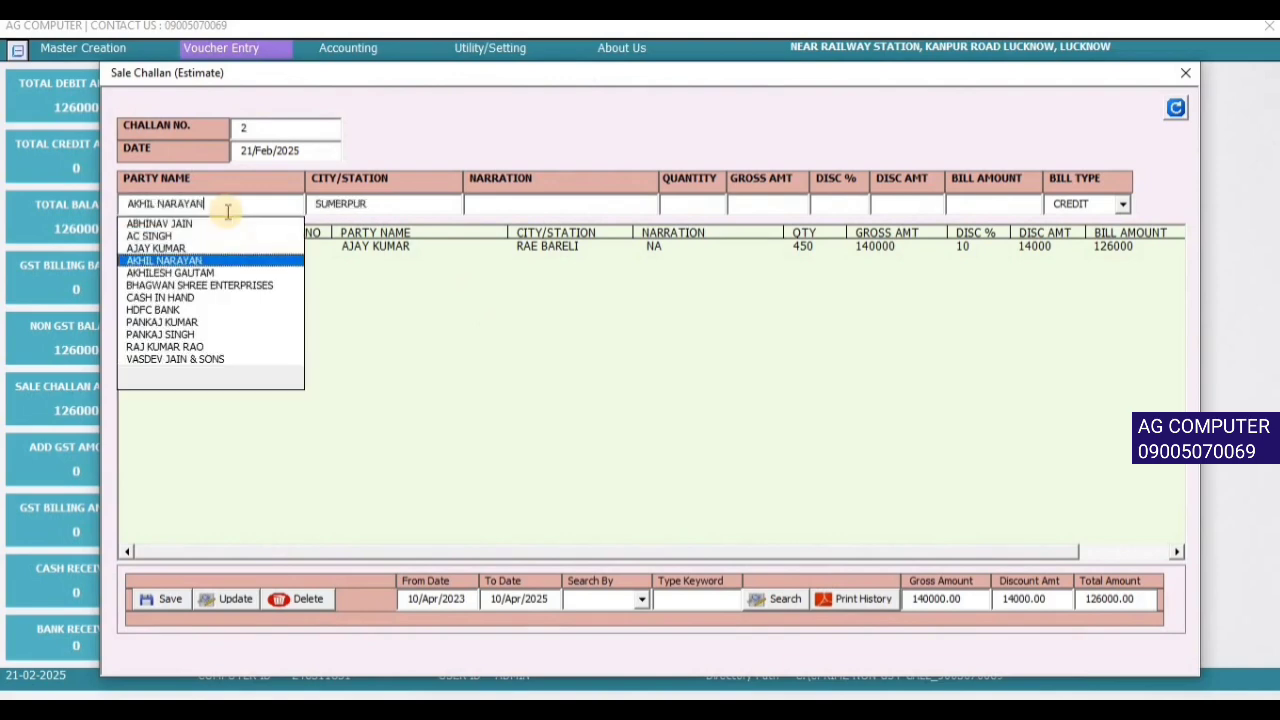
key(Down)
key(Down)
key(Down)
key(Down)
key(Down)
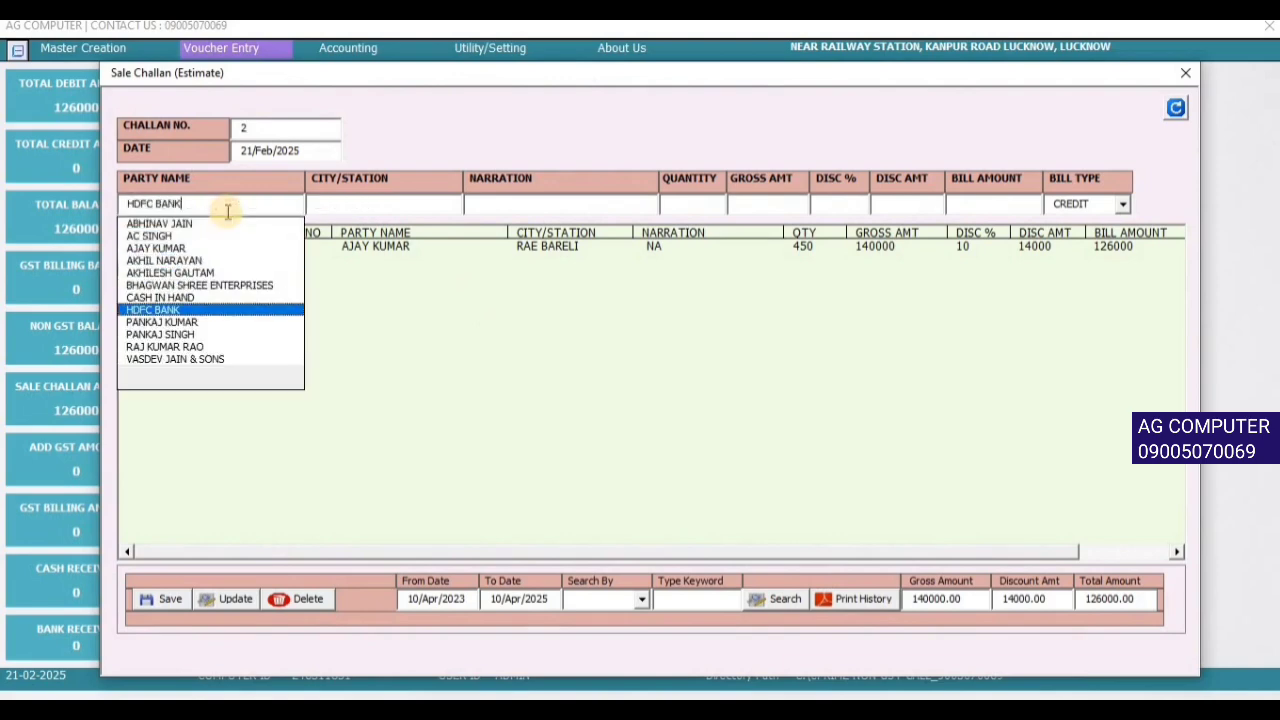
key(Return)
key(Return)
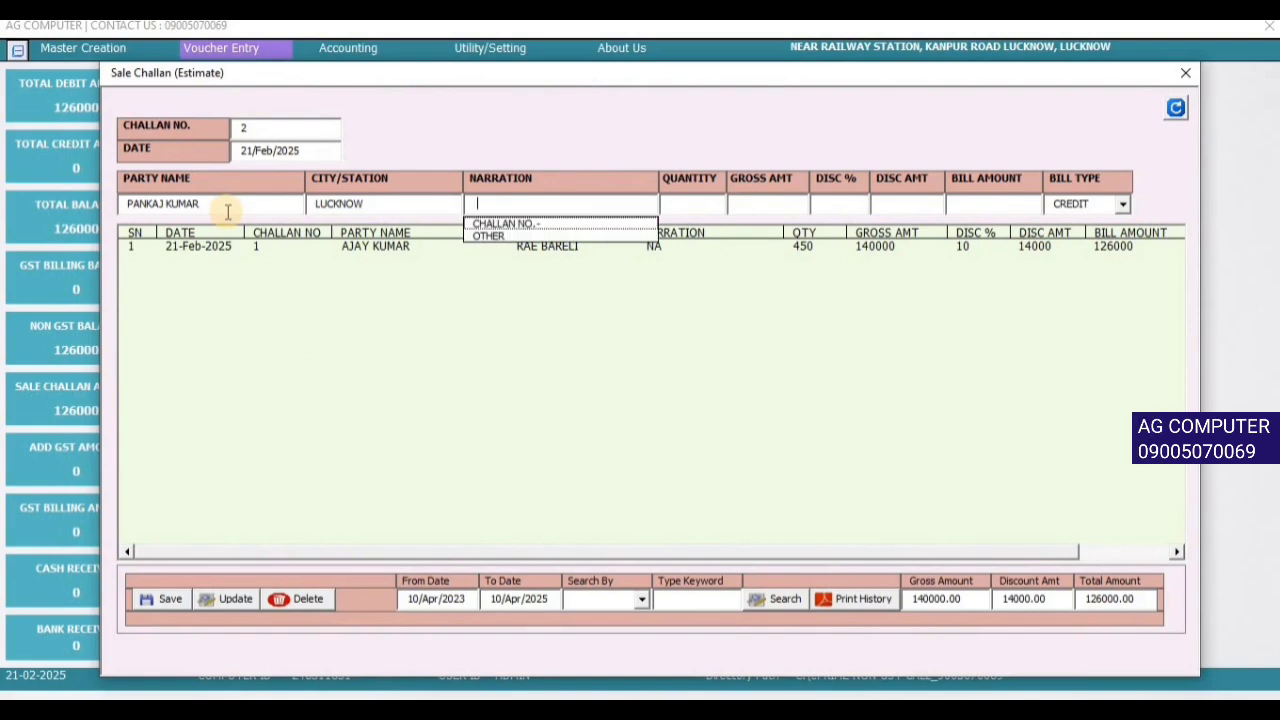
key(Down)
- Enter quantity 250 and gross 150000, then save challan 2
key(Return)
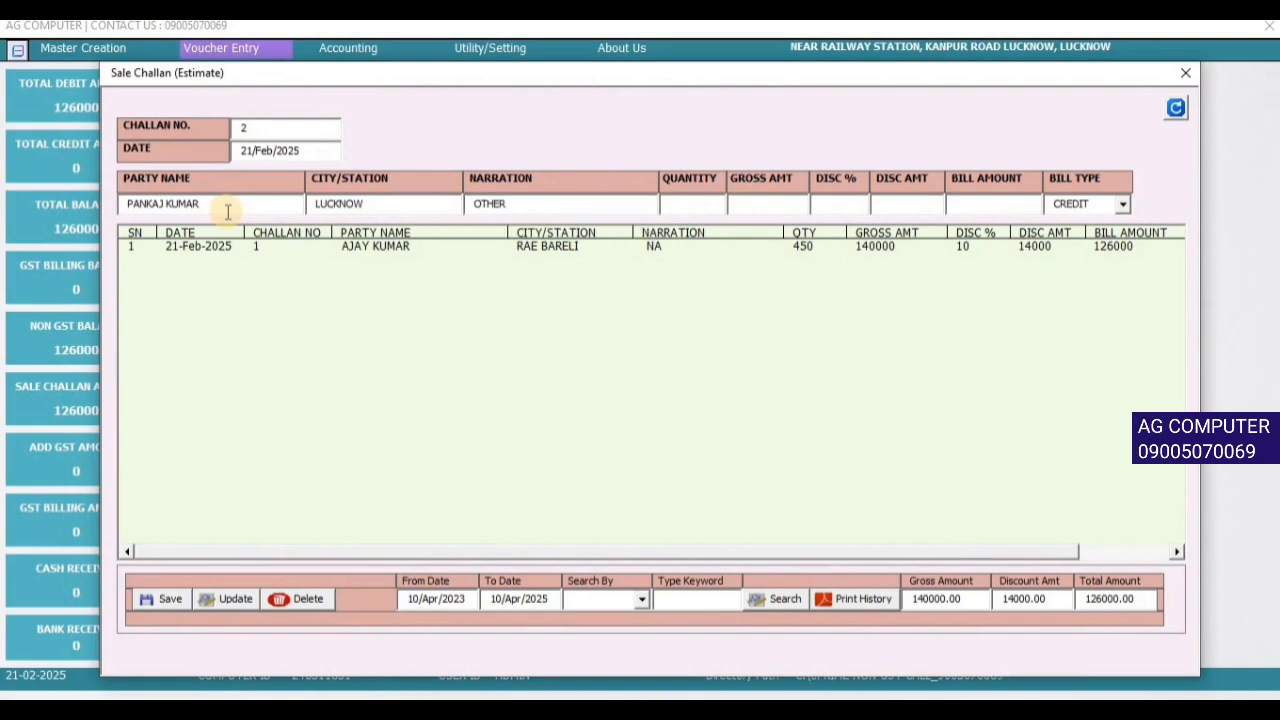
text(250)
key(Return)
text(15)
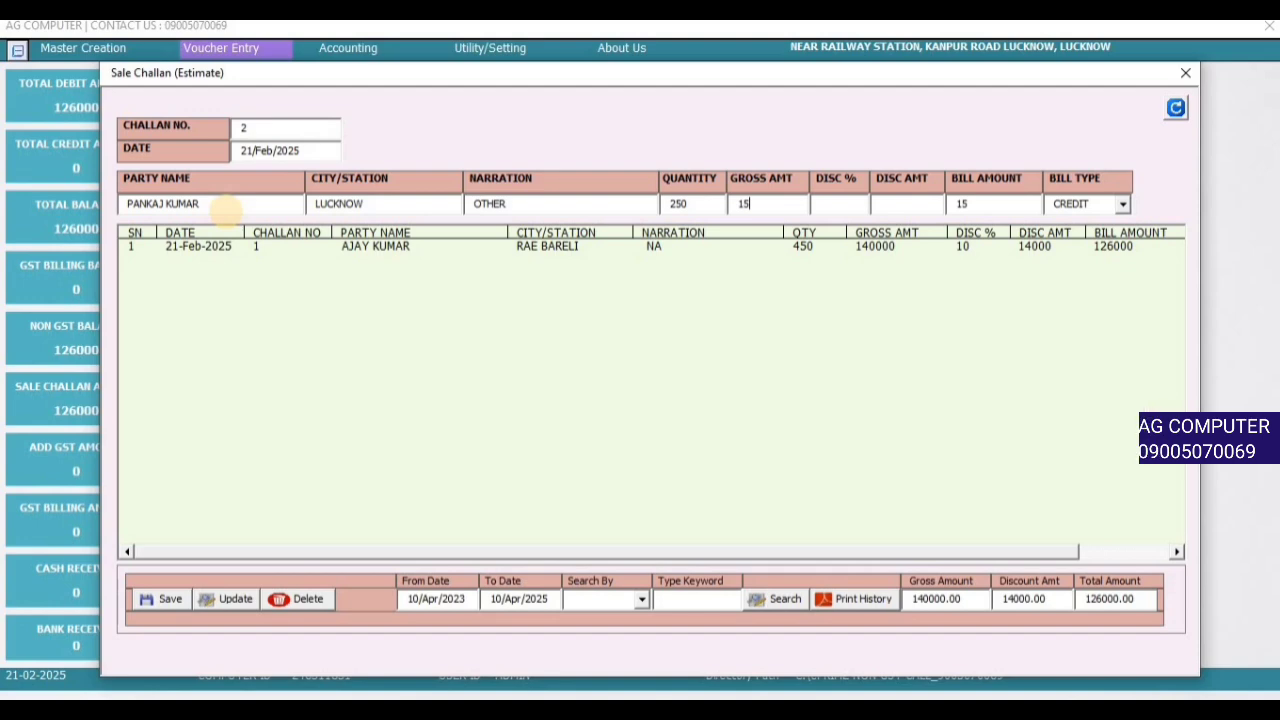
text(0000)
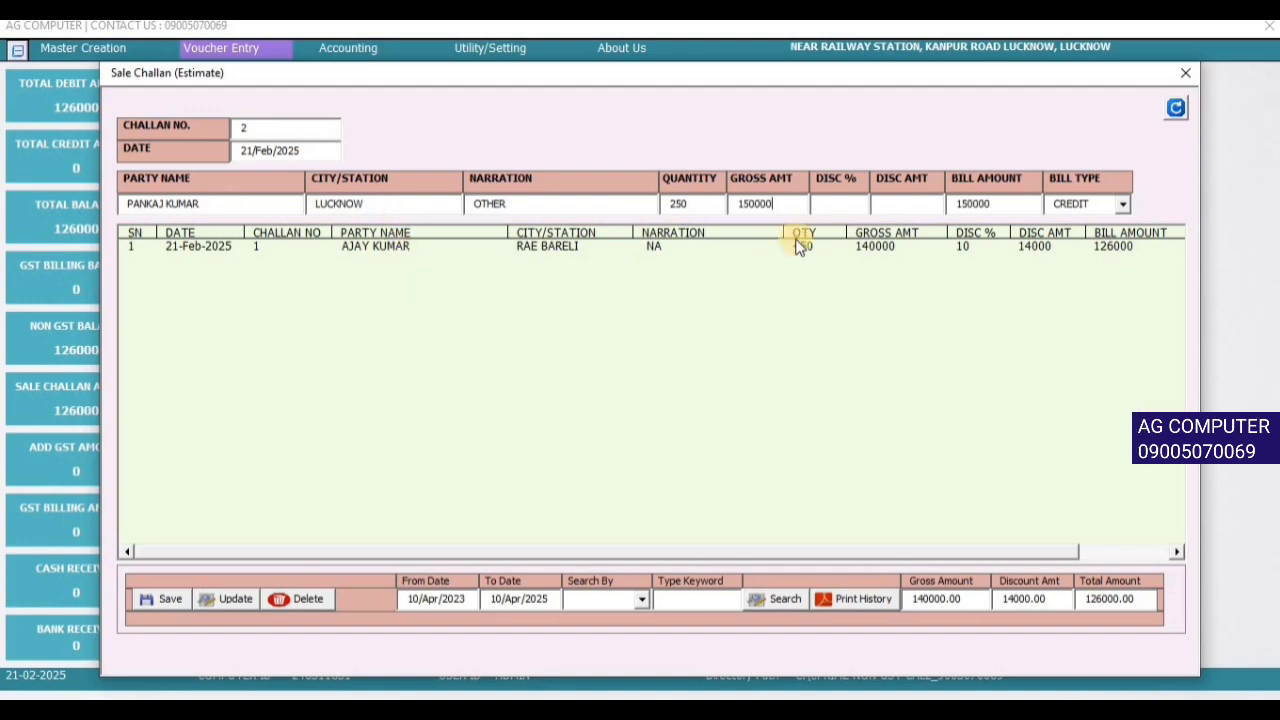
click(163, 601)
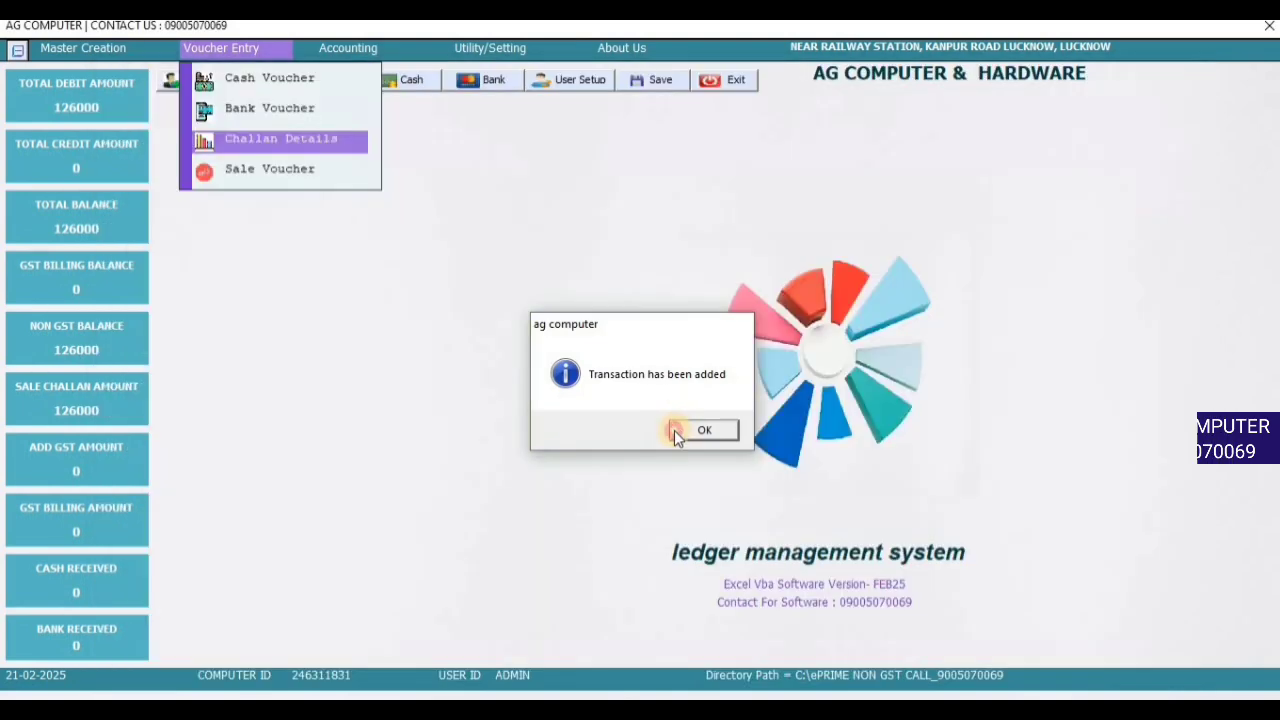
click(697, 430)
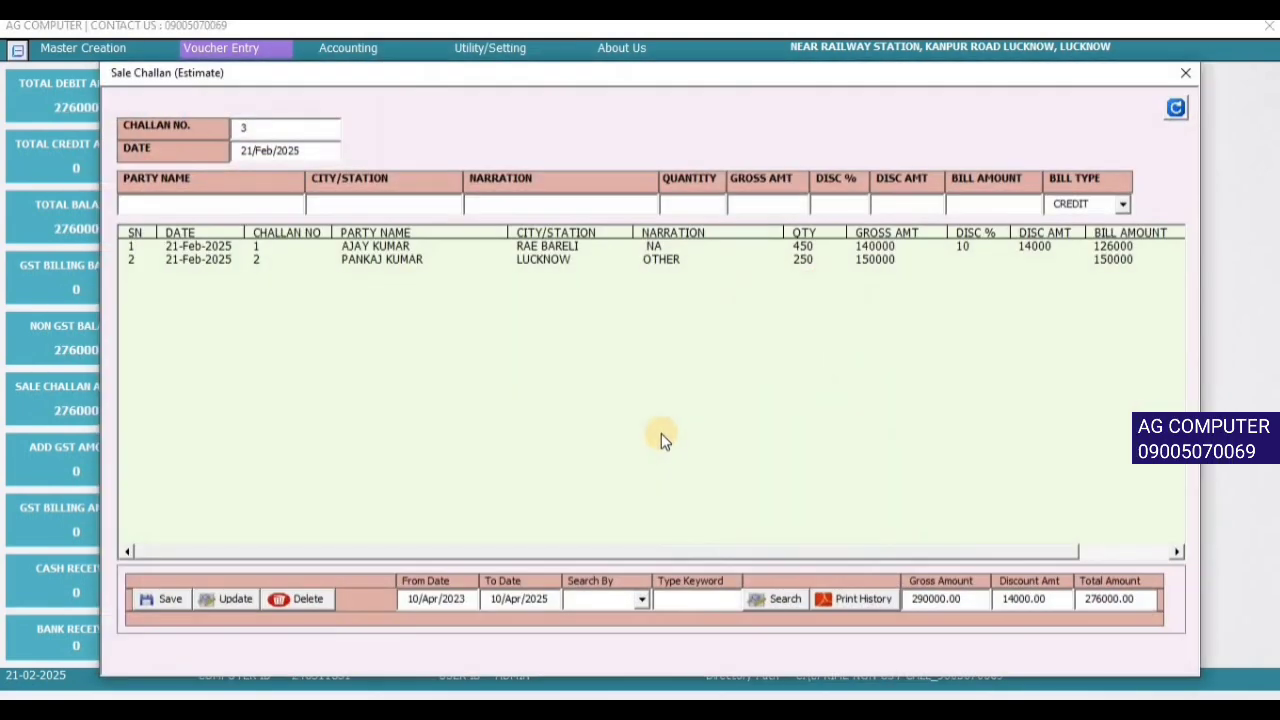
click(771, 247)
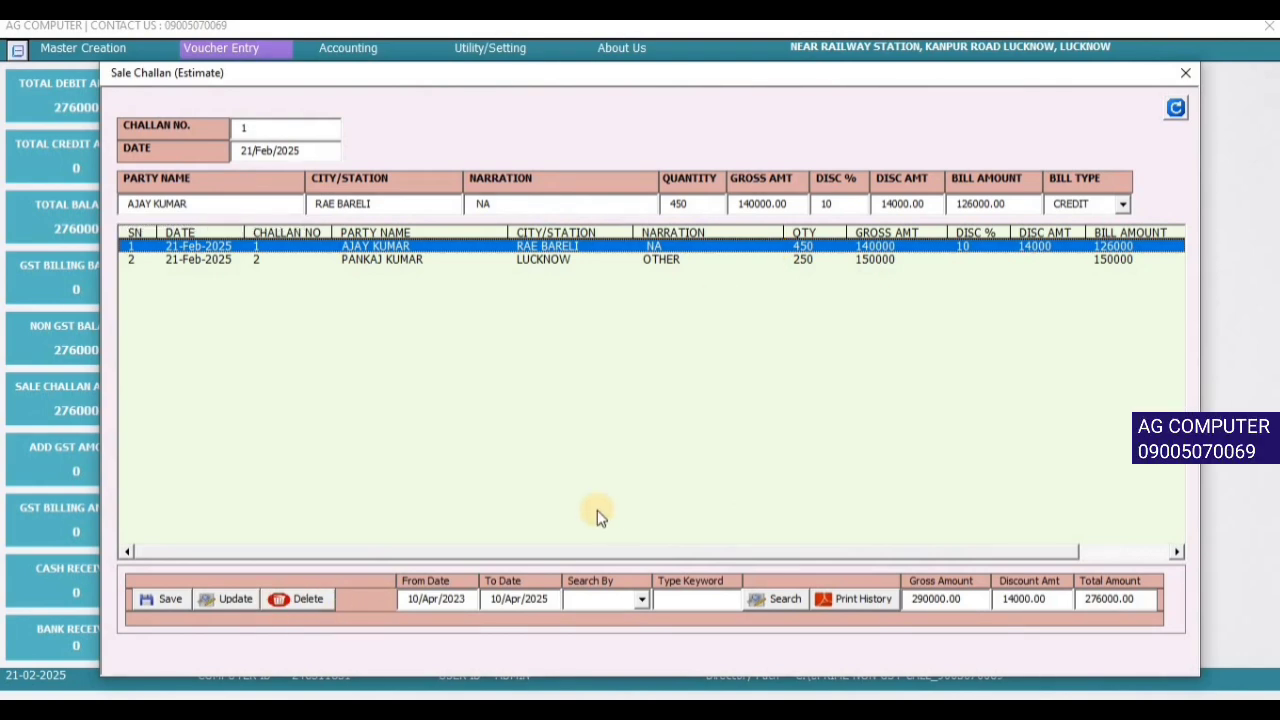
click(1177, 109)
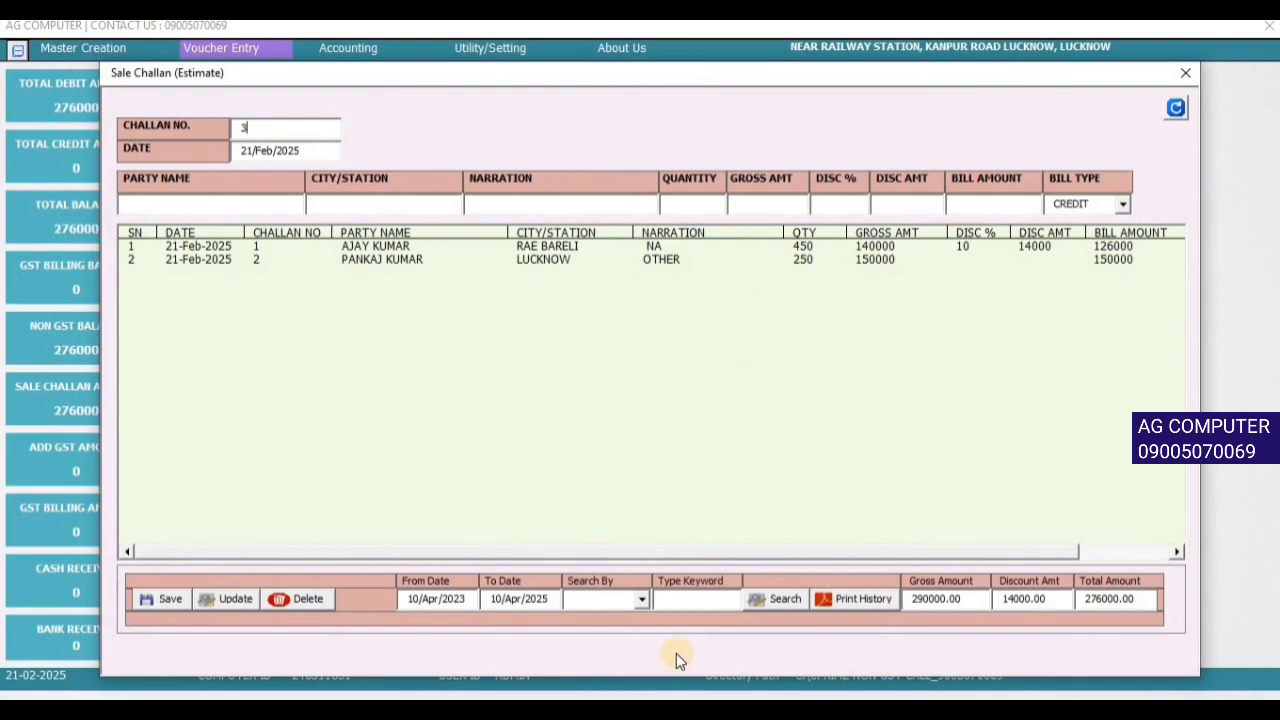
click(443, 608)
click(790, 167)
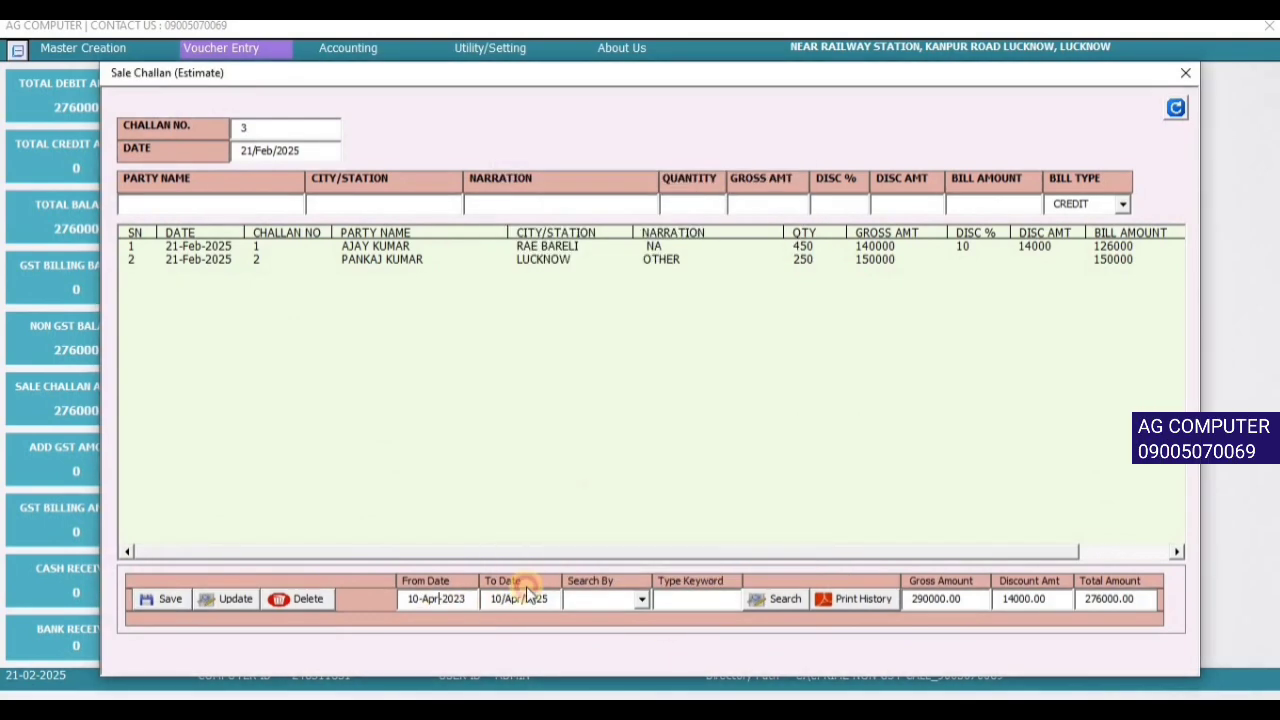
click(641, 601)
click(597, 631)
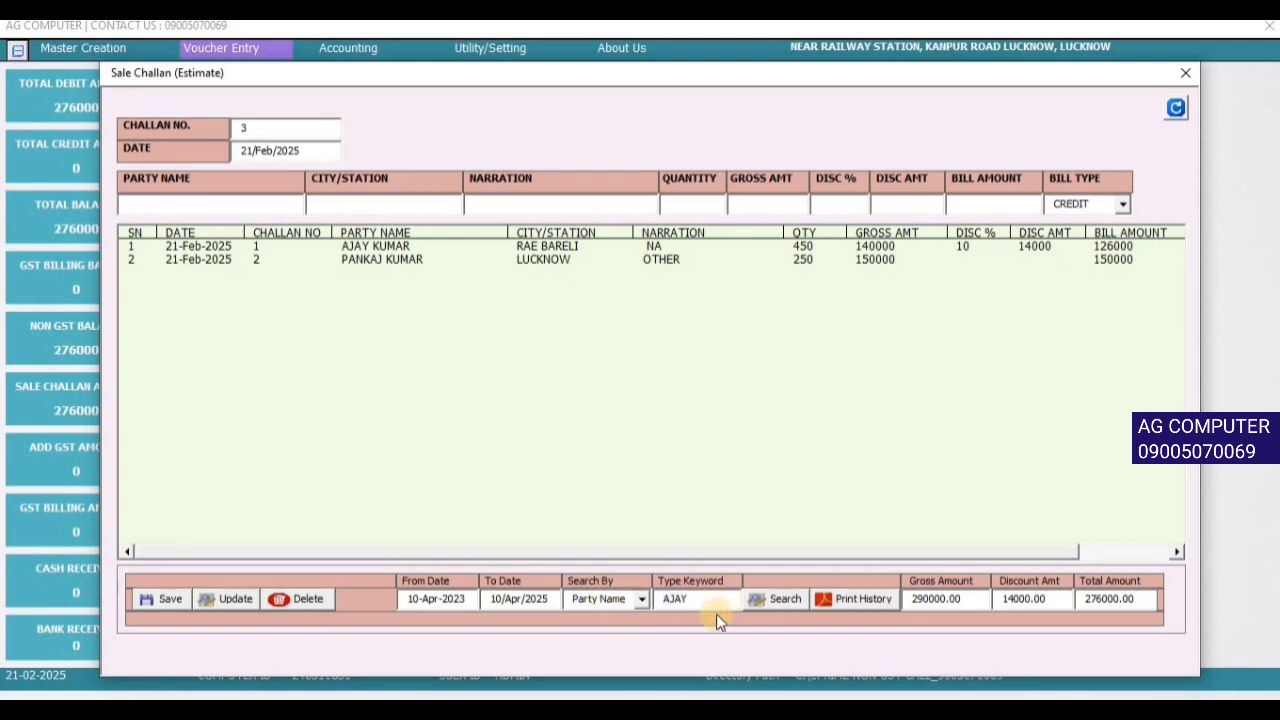
click(768, 601)
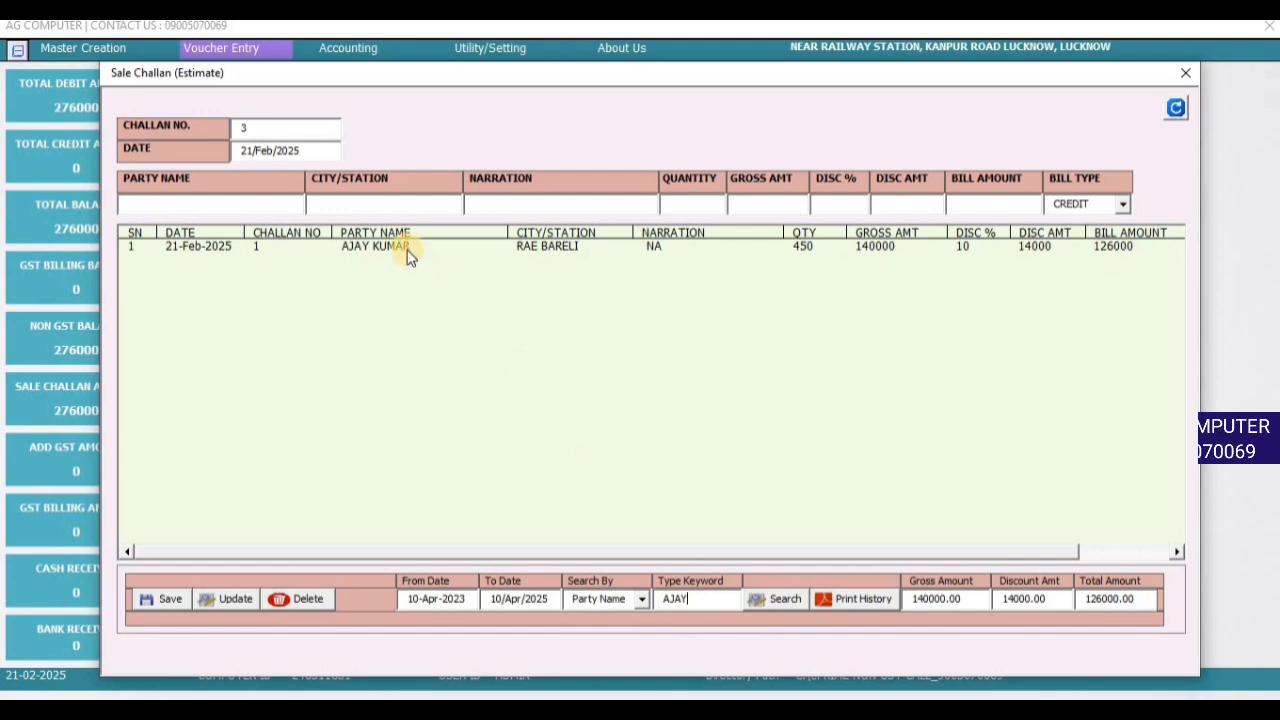
click(641, 599)
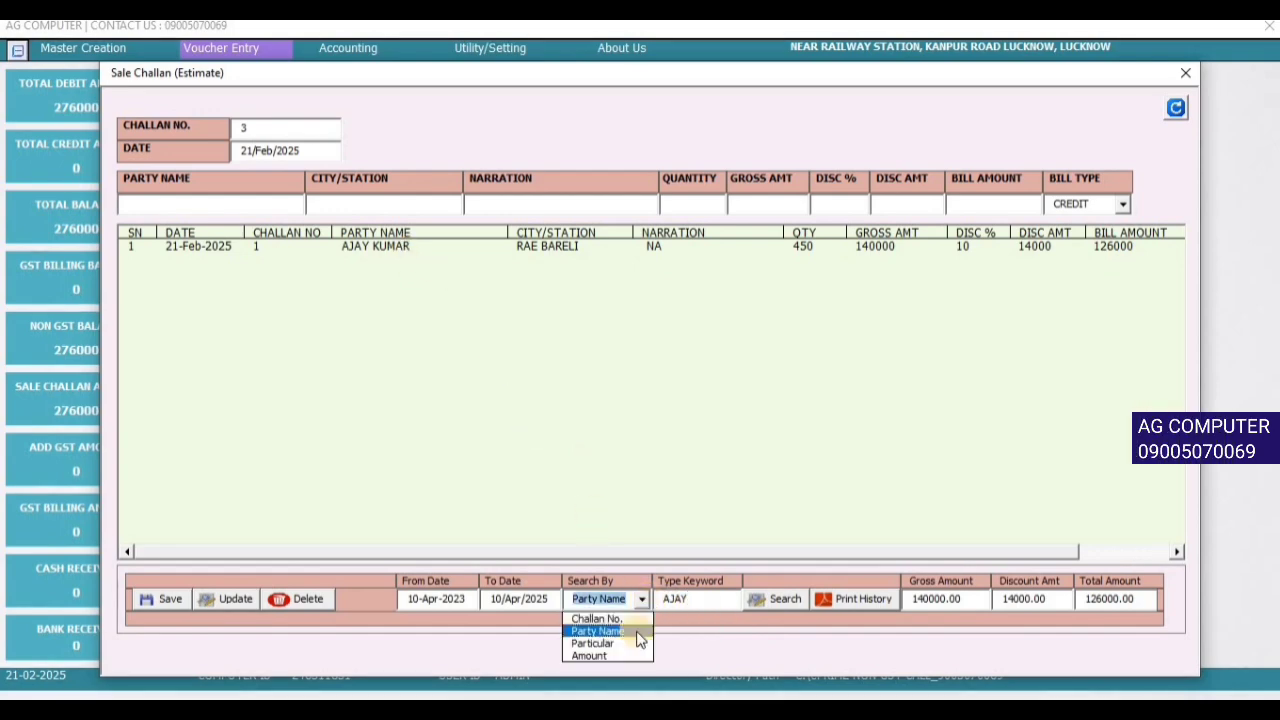
click(643, 598)
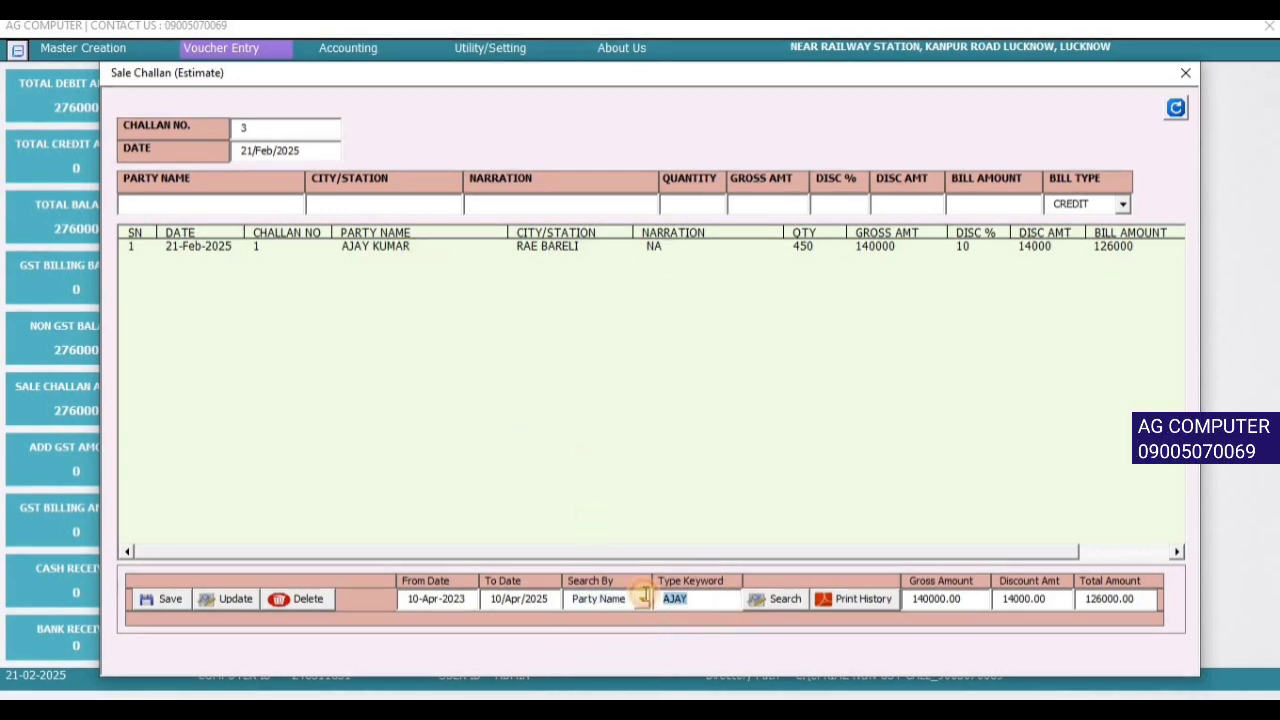
click(1177, 110)
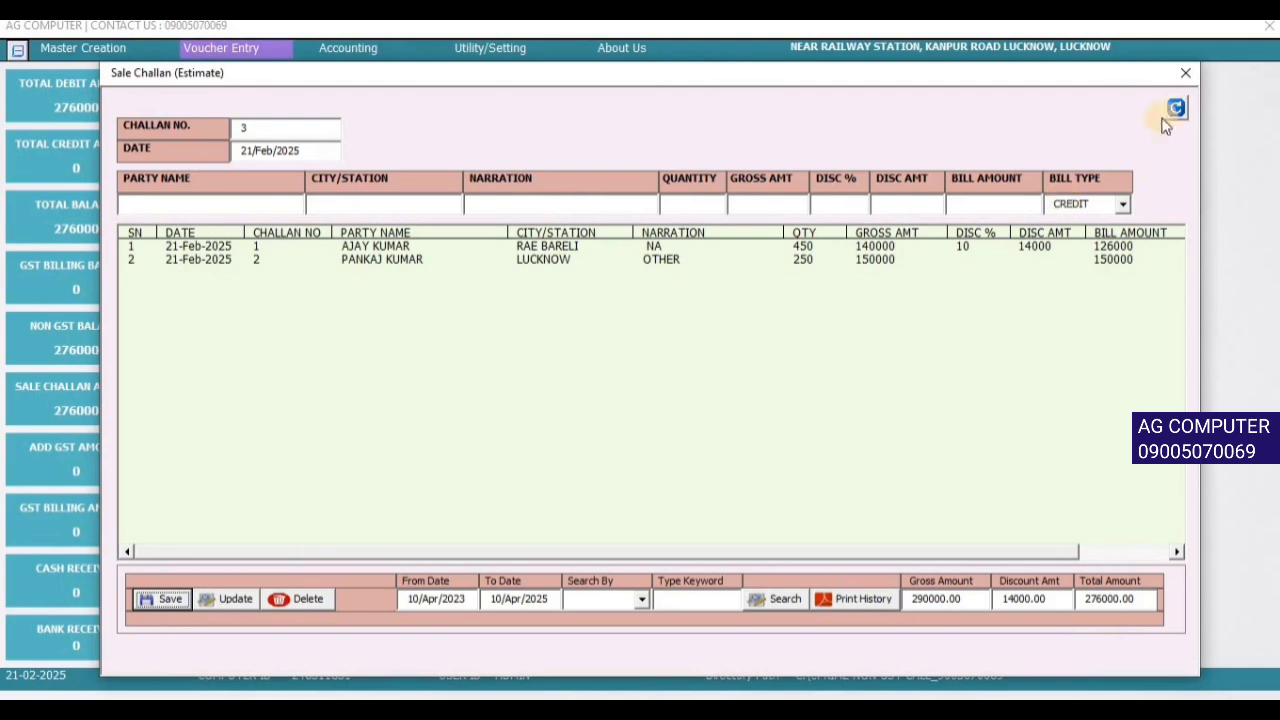
- Close the Sale Challan form, reopen Challan Details, and close it again
click(1185, 76)
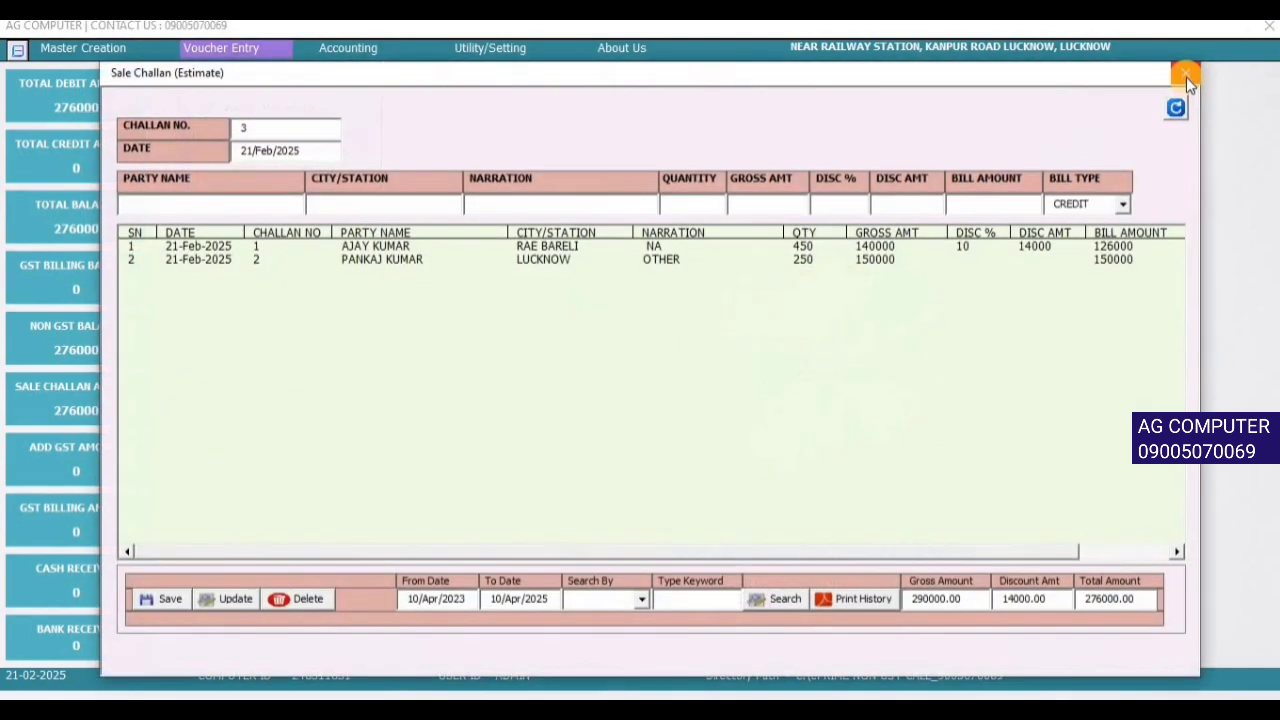
click(1186, 77)
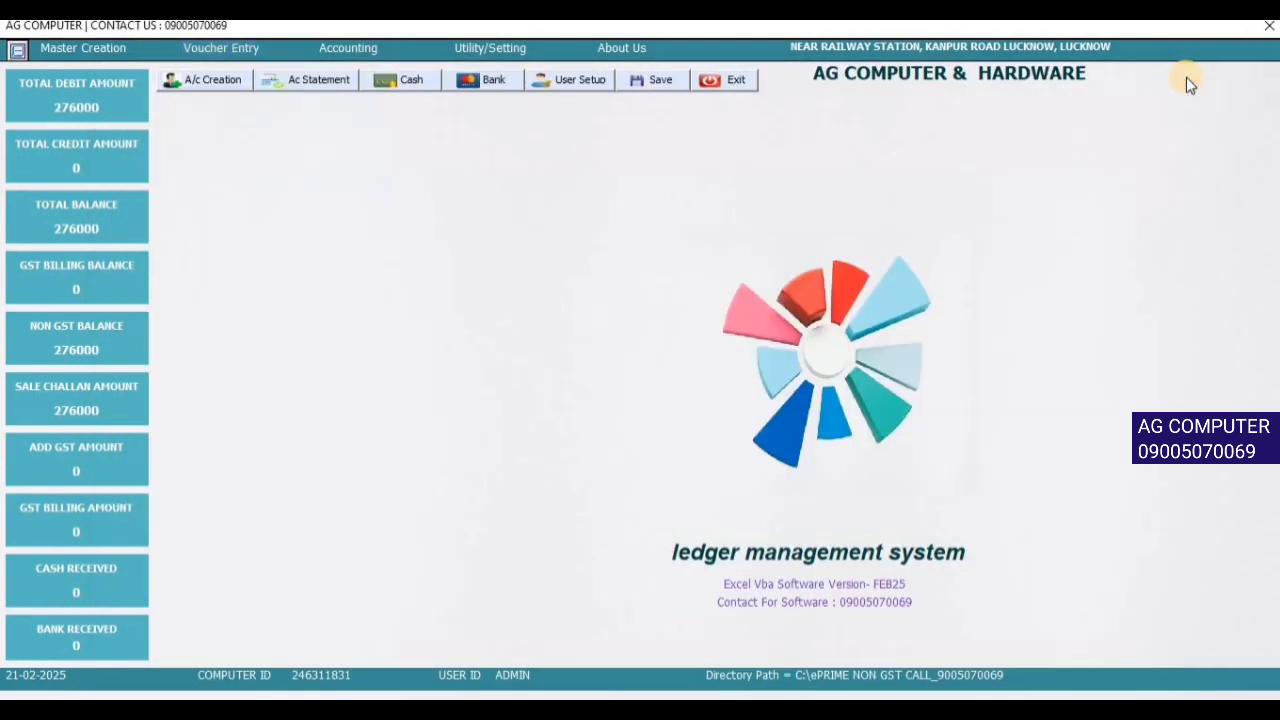
click(220, 48)
click(233, 145)
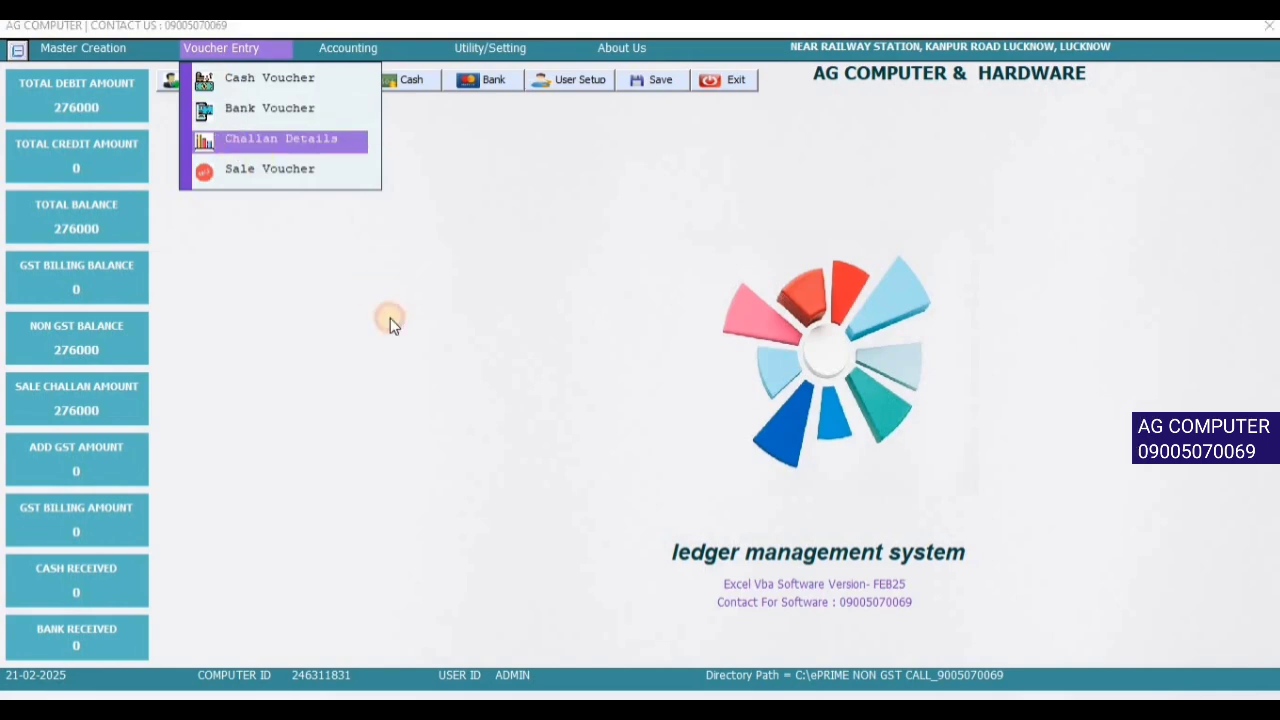
click(319, 252)
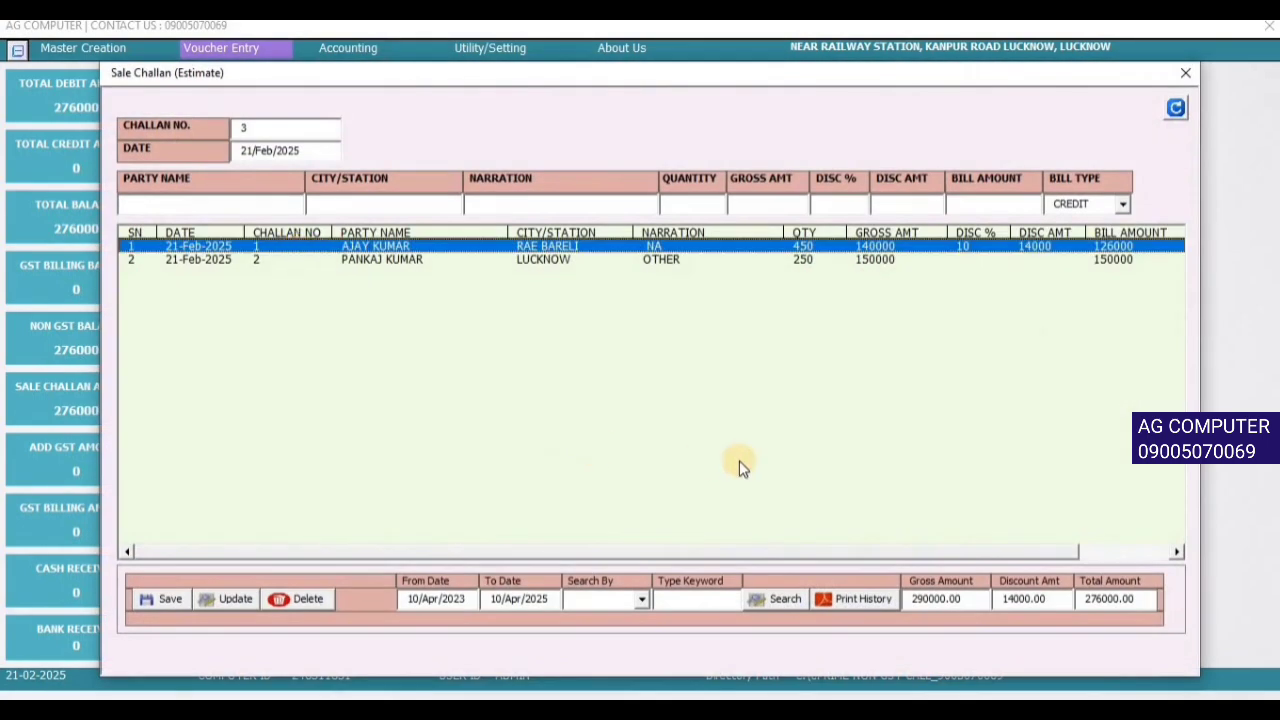
click(1181, 75)
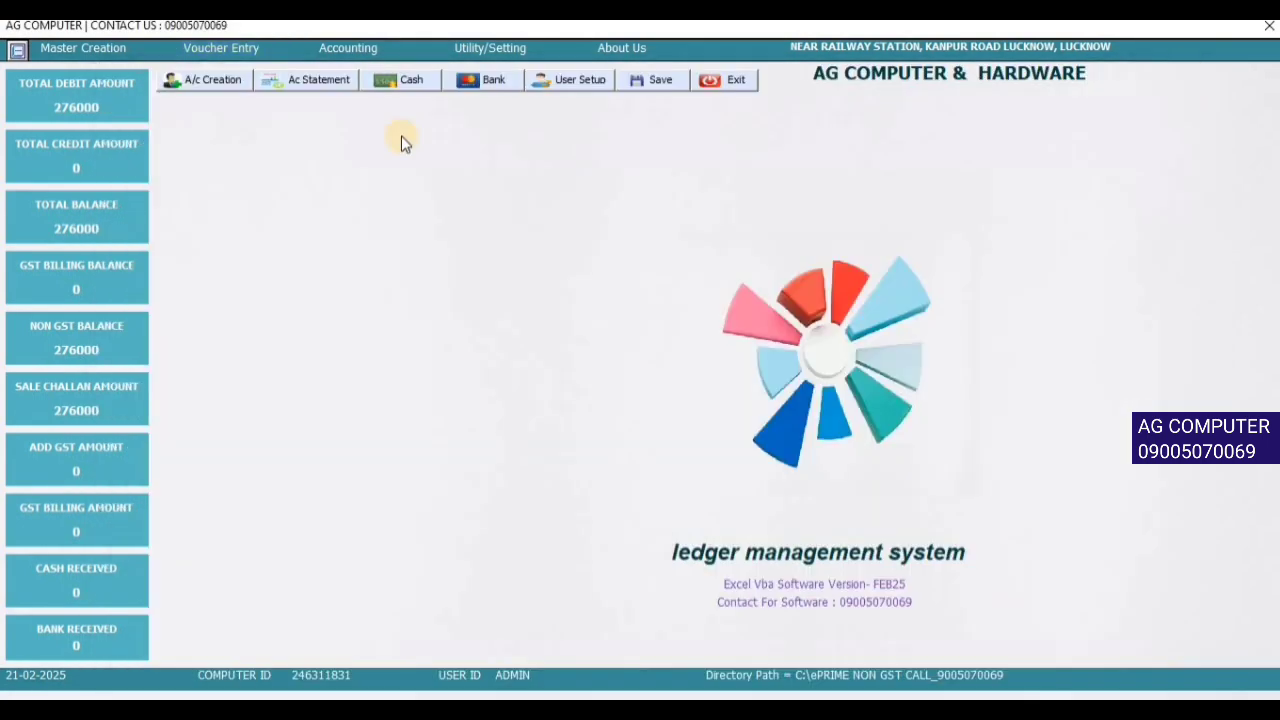
click(205, 48)
- Start sale invoice 1 for the Rae Bareli party: narration CHALLAN NO.-1, quantity 450
click(270, 170)
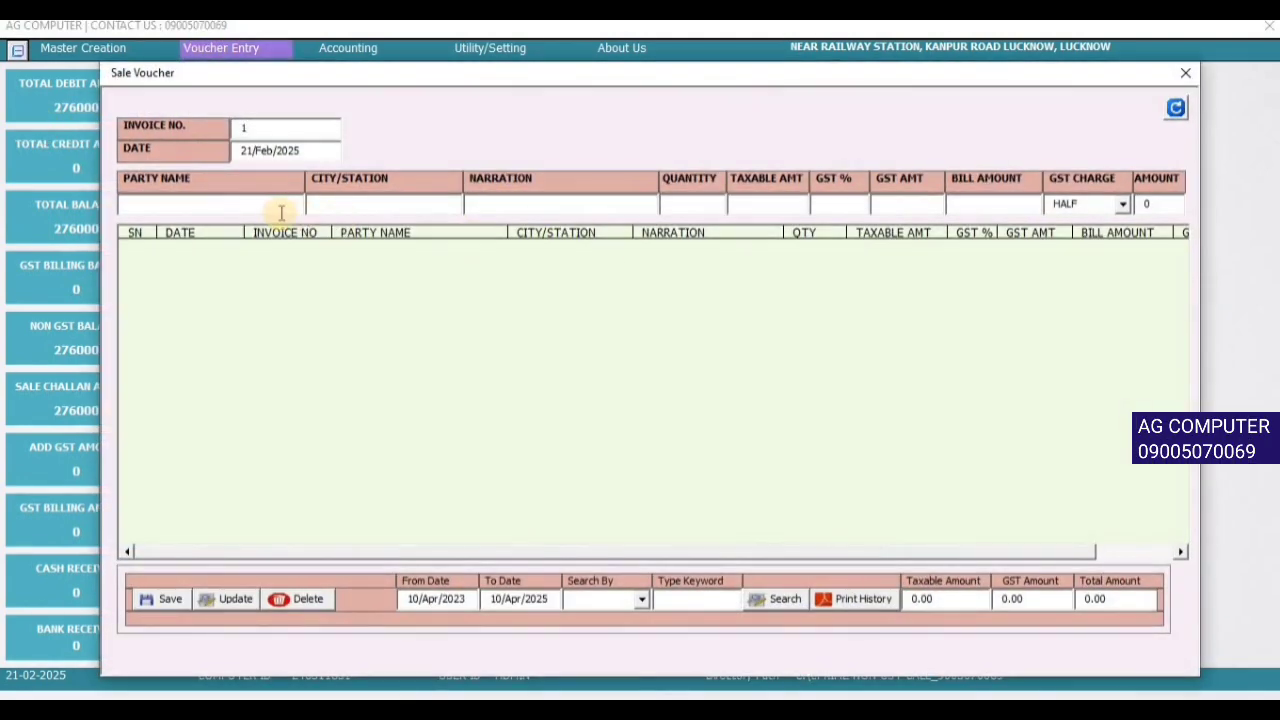
click(282, 208)
text(AJAY)
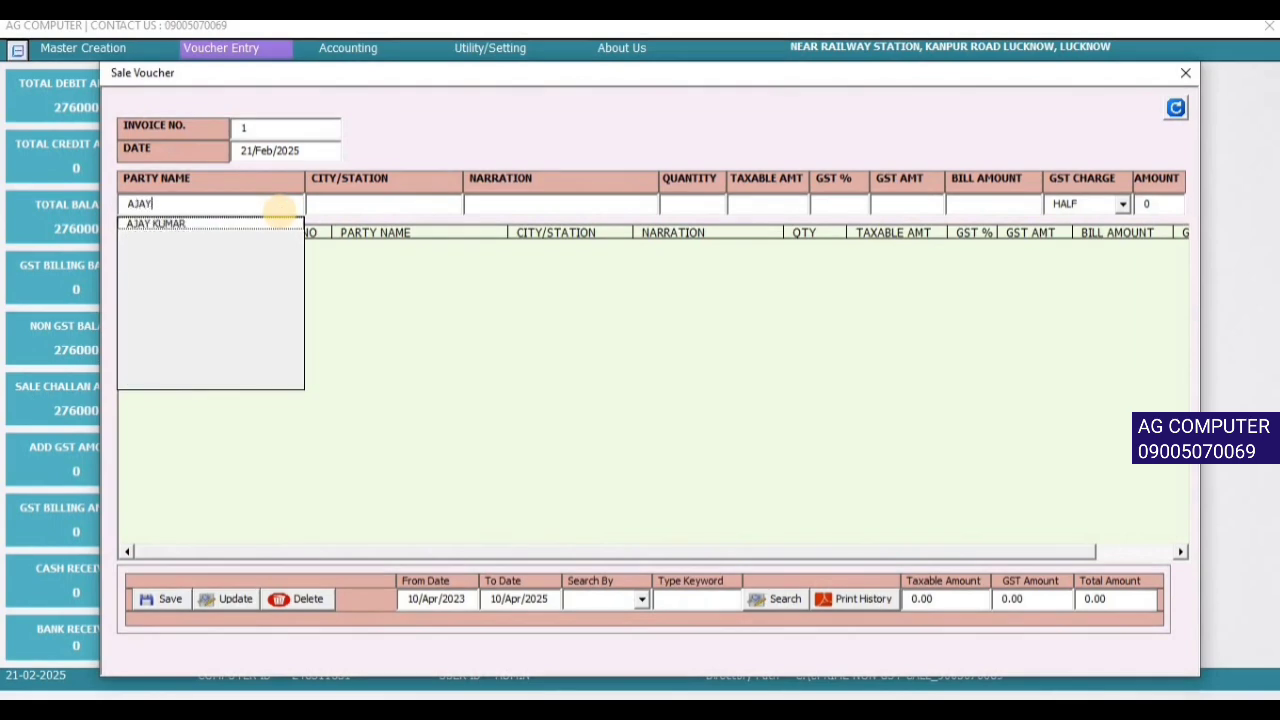
key(Down)
key(Return)
key(Return)
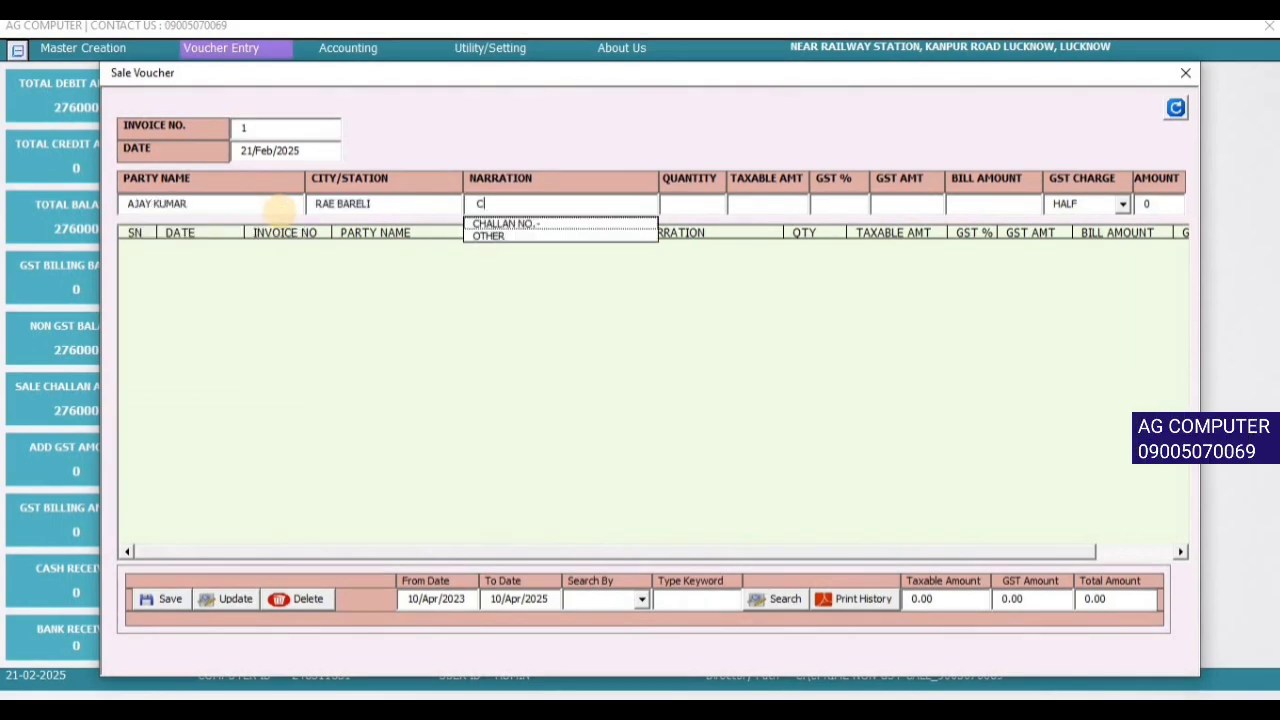
text(C)
key(Down)
text(1)
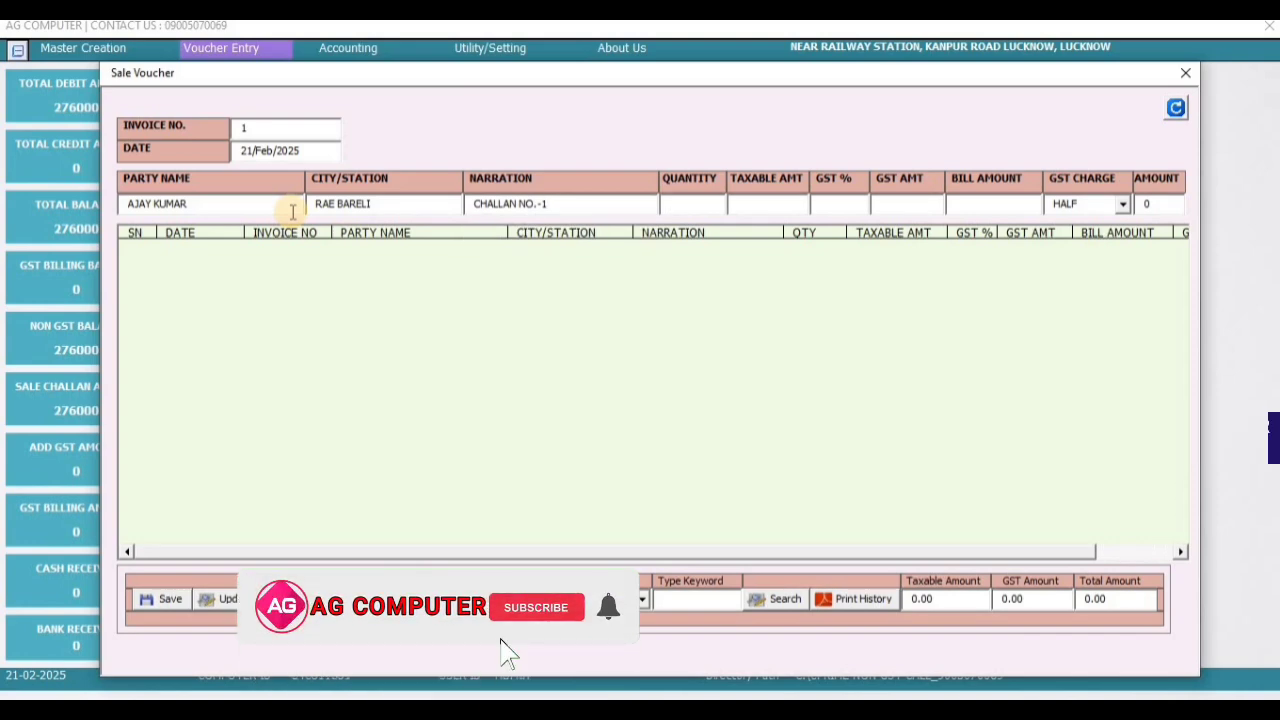
text(450)
key(Return)
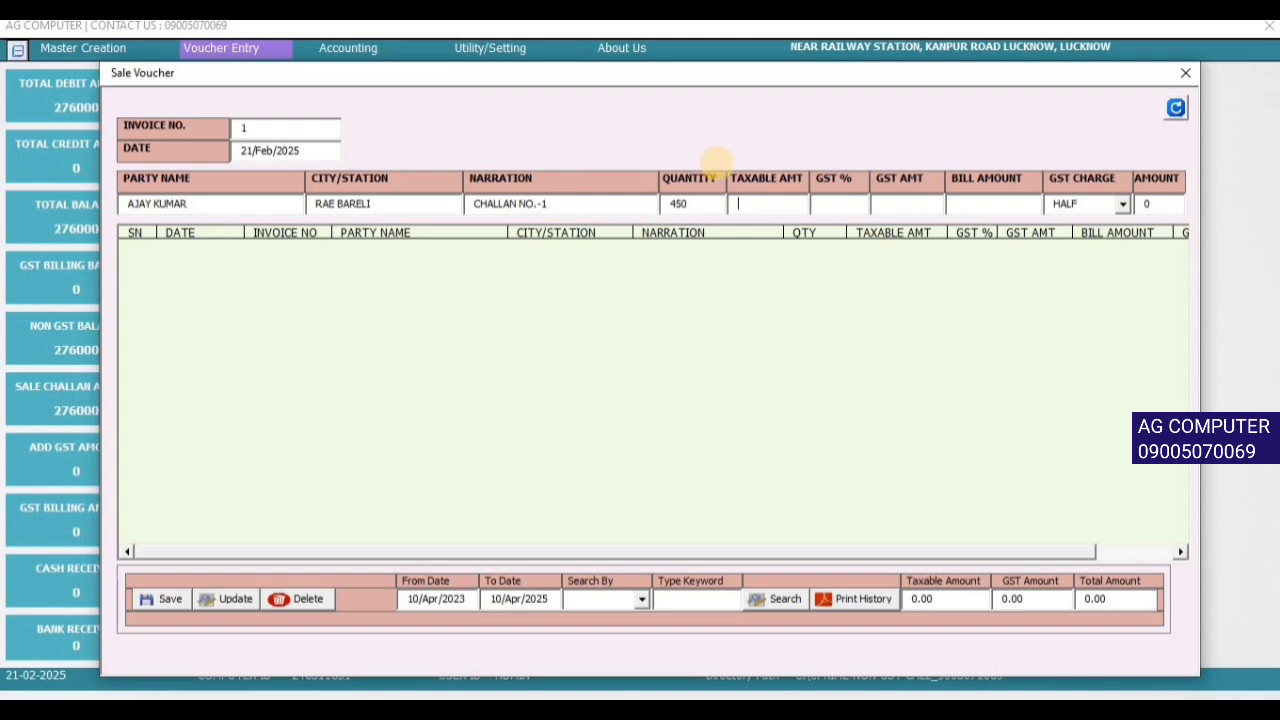
- Enter taxable 80000, set GST charge to HALF, and save the invoice
text(80000)
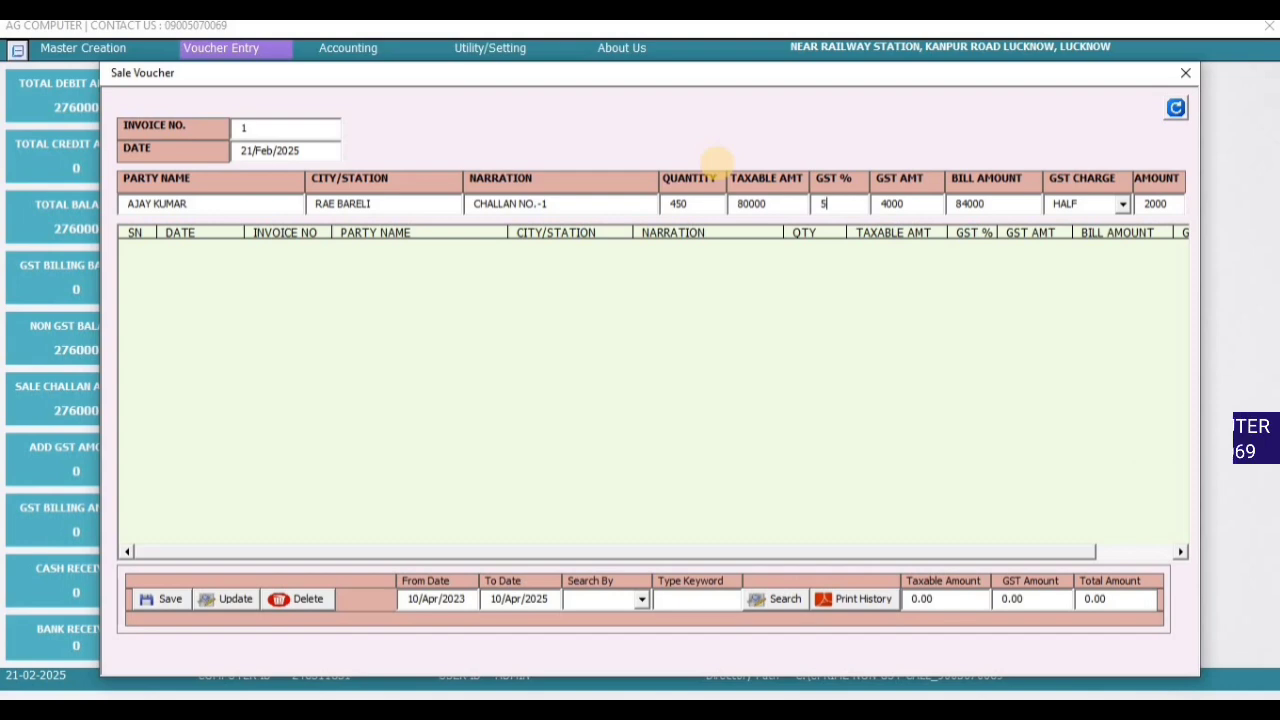
click(1127, 205)
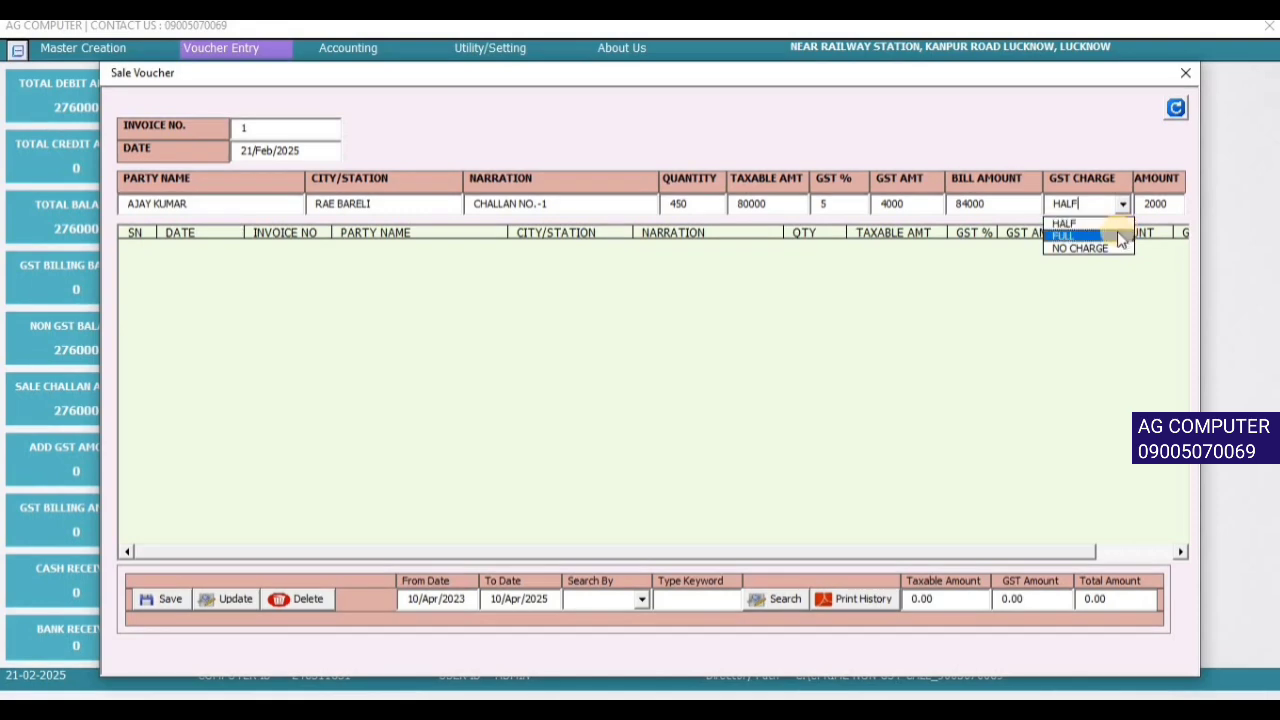
click(1116, 236)
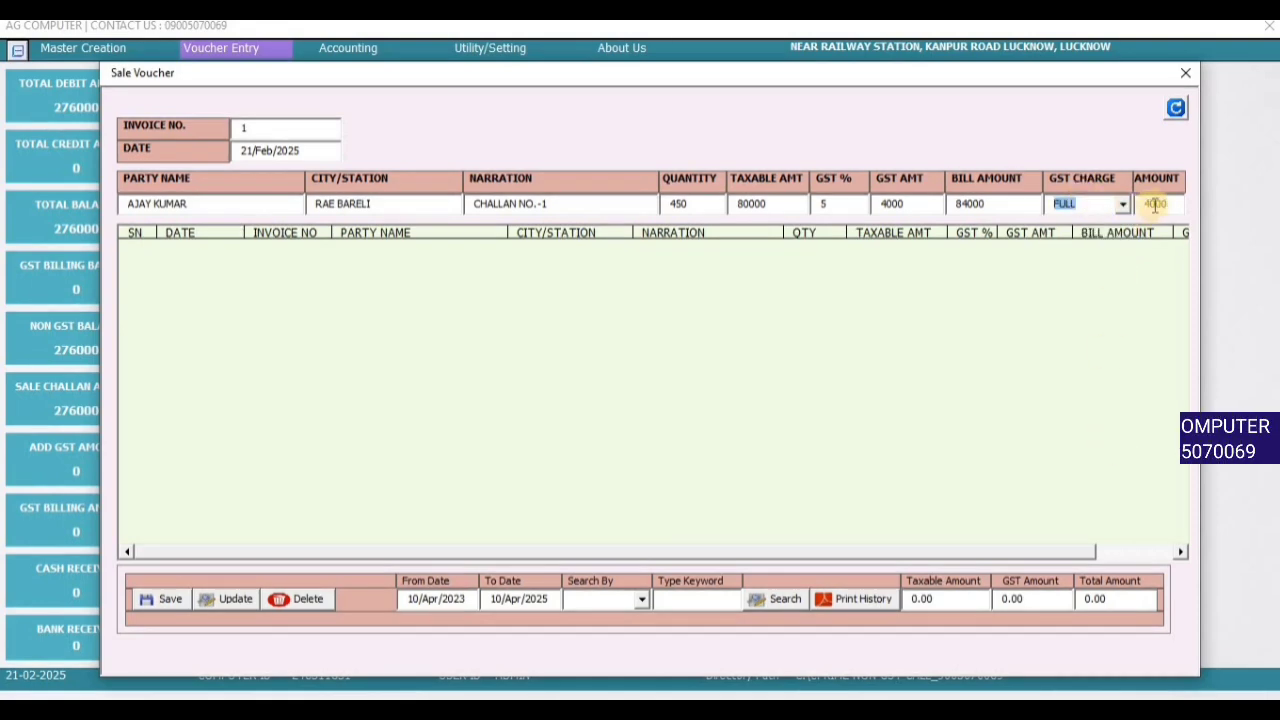
click(1120, 204)
click(1100, 248)
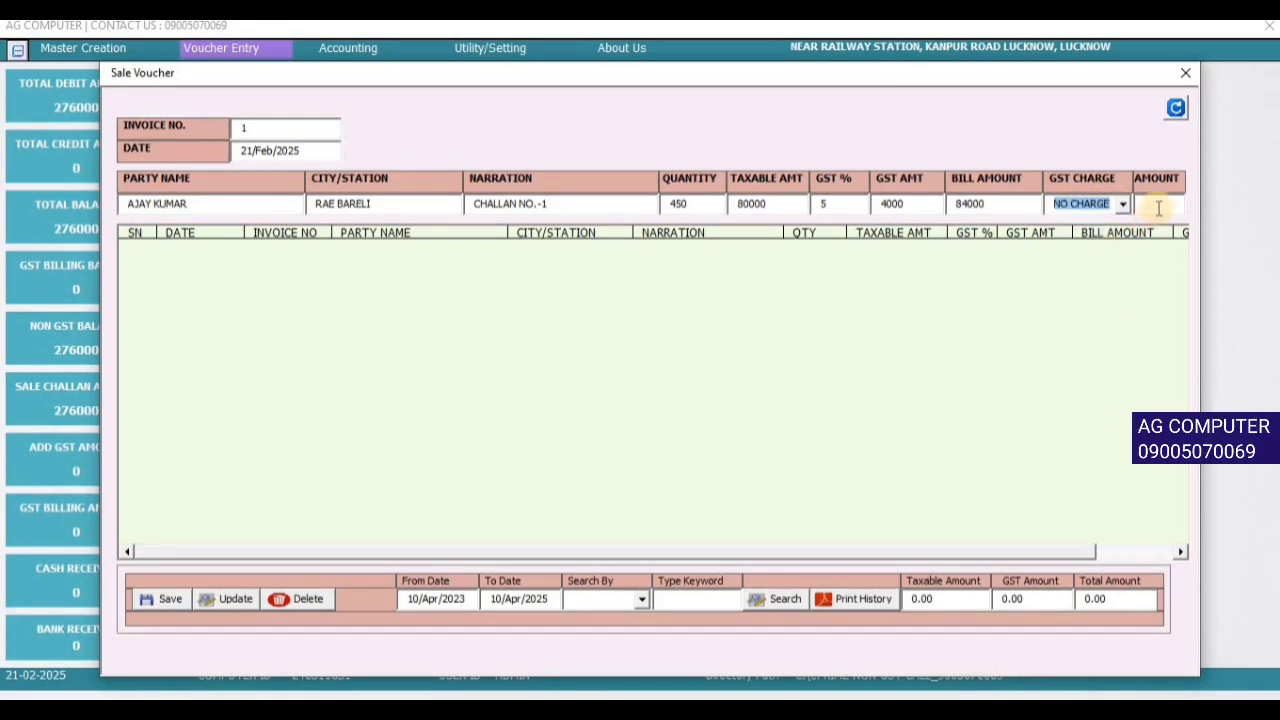
click(1121, 204)
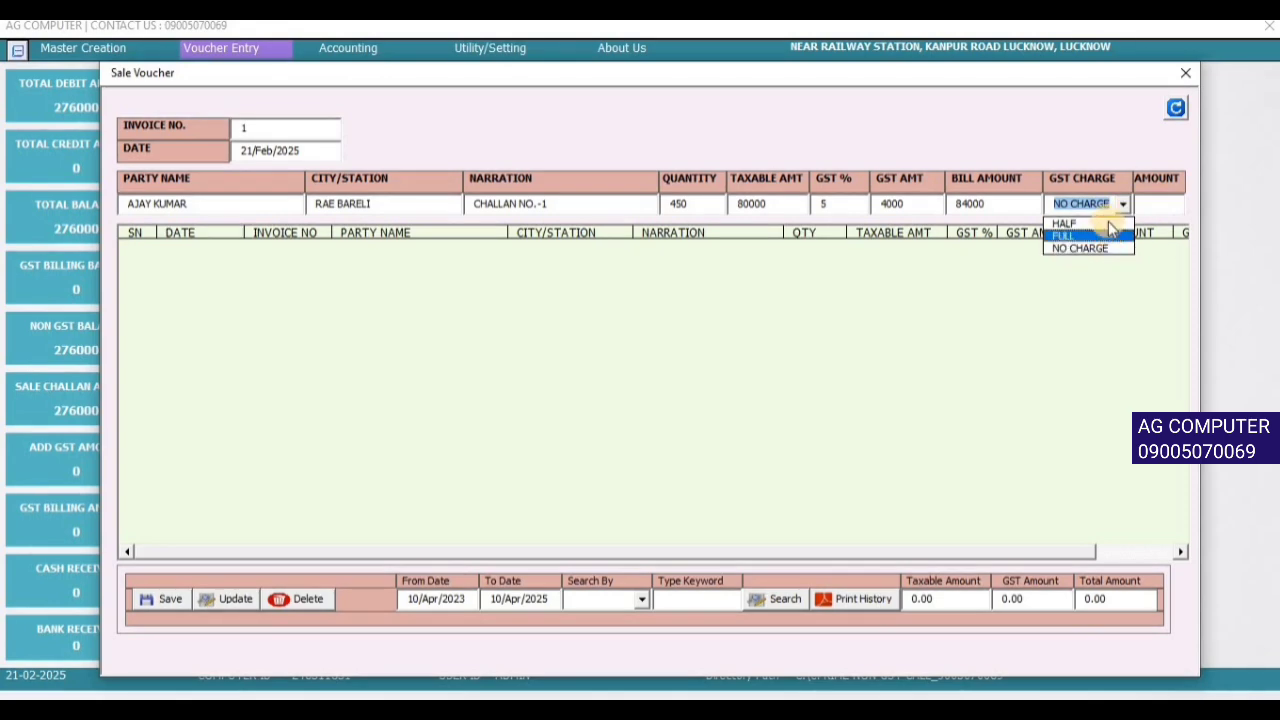
click(1100, 222)
click(1153, 208)
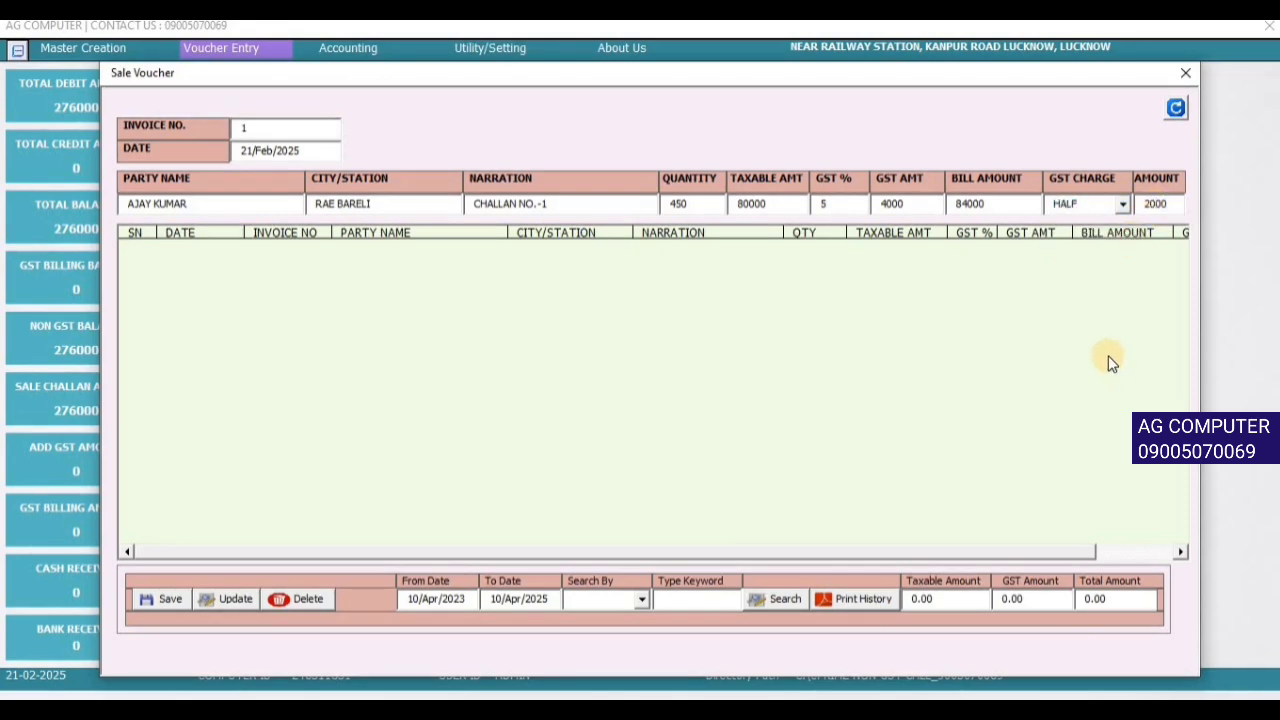
double_click(893, 203)
click(140, 598)
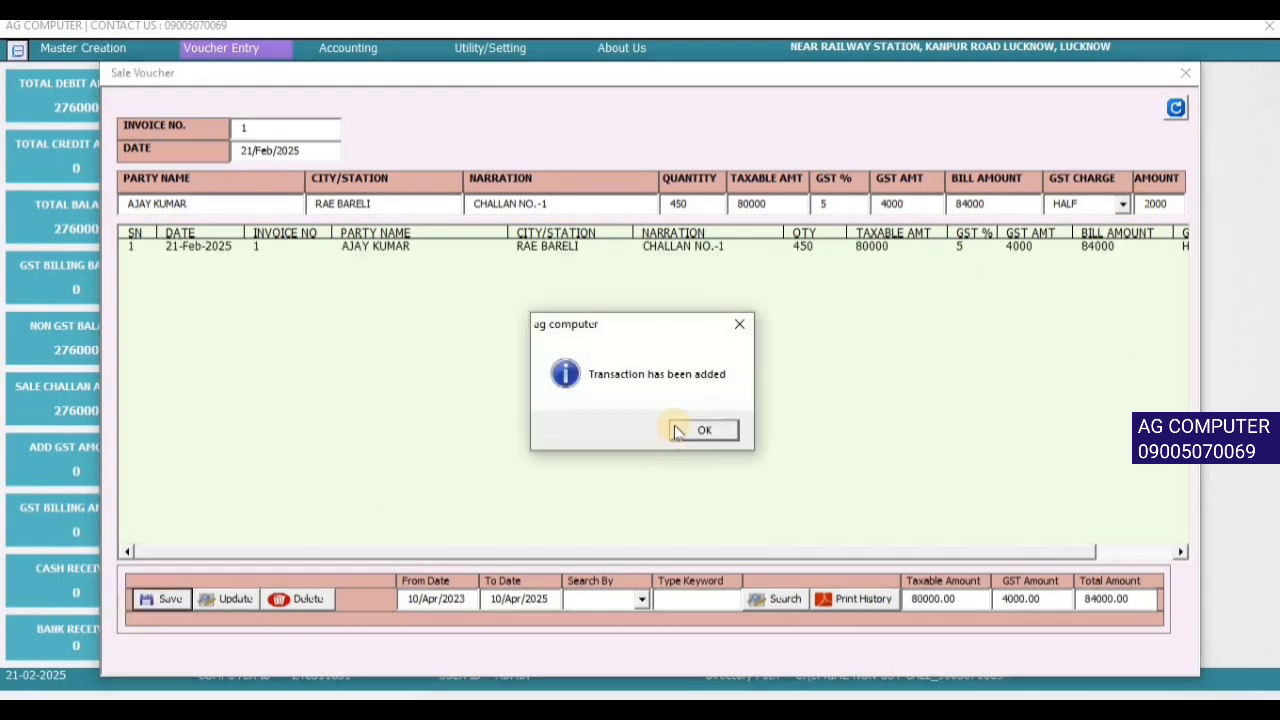
click(680, 429)
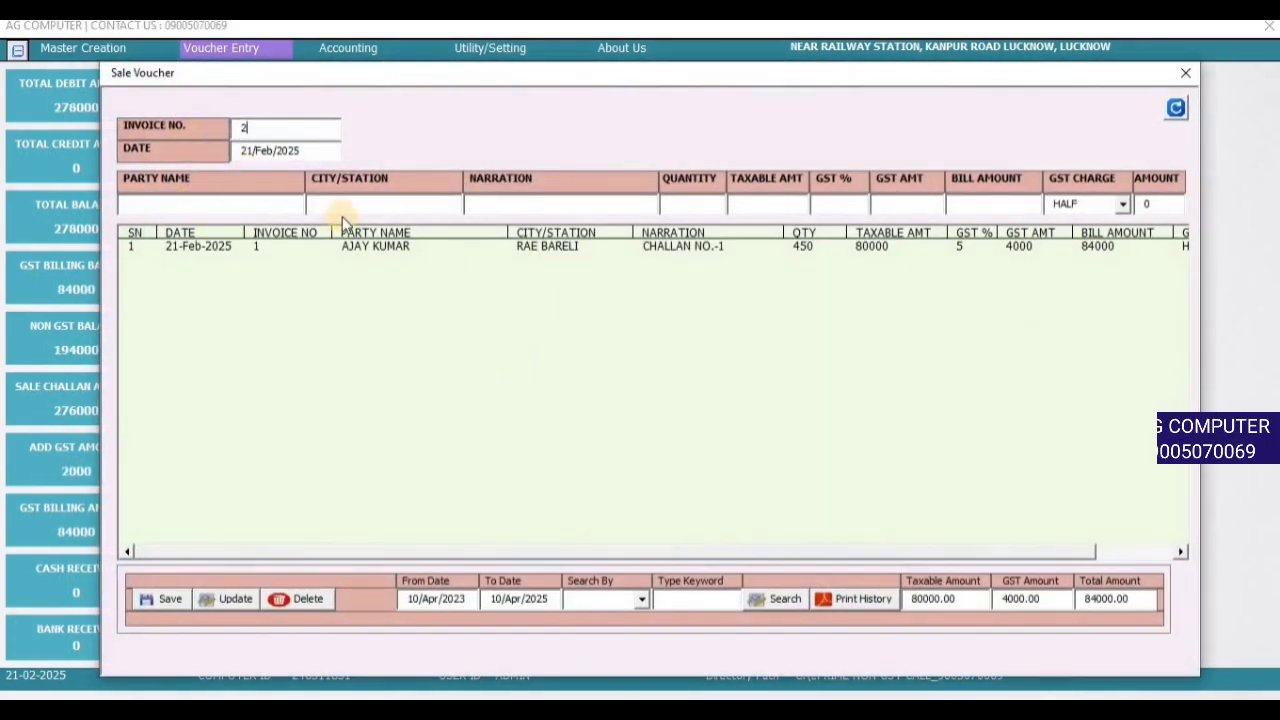
- Record invoice 2 for the Lucknow party with narration CHALLAN NO.-2 and taxable 50000
click(246, 201)
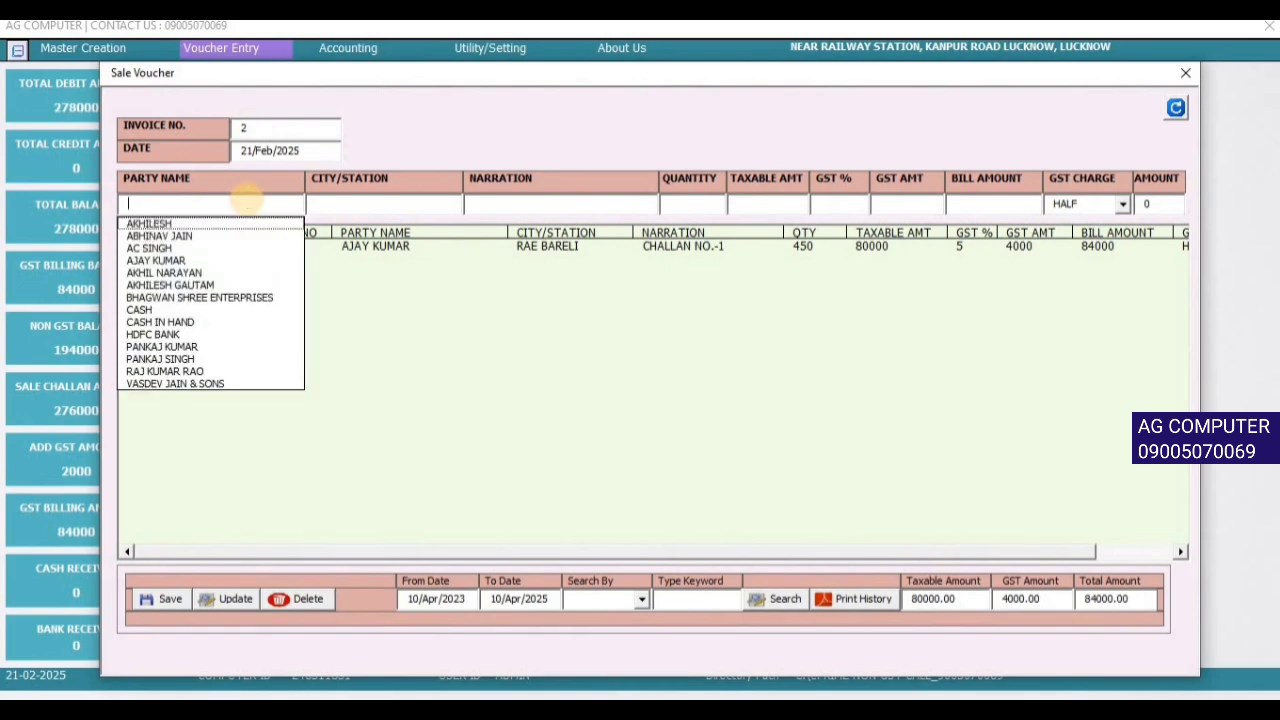
text(PAN)
key(Down)
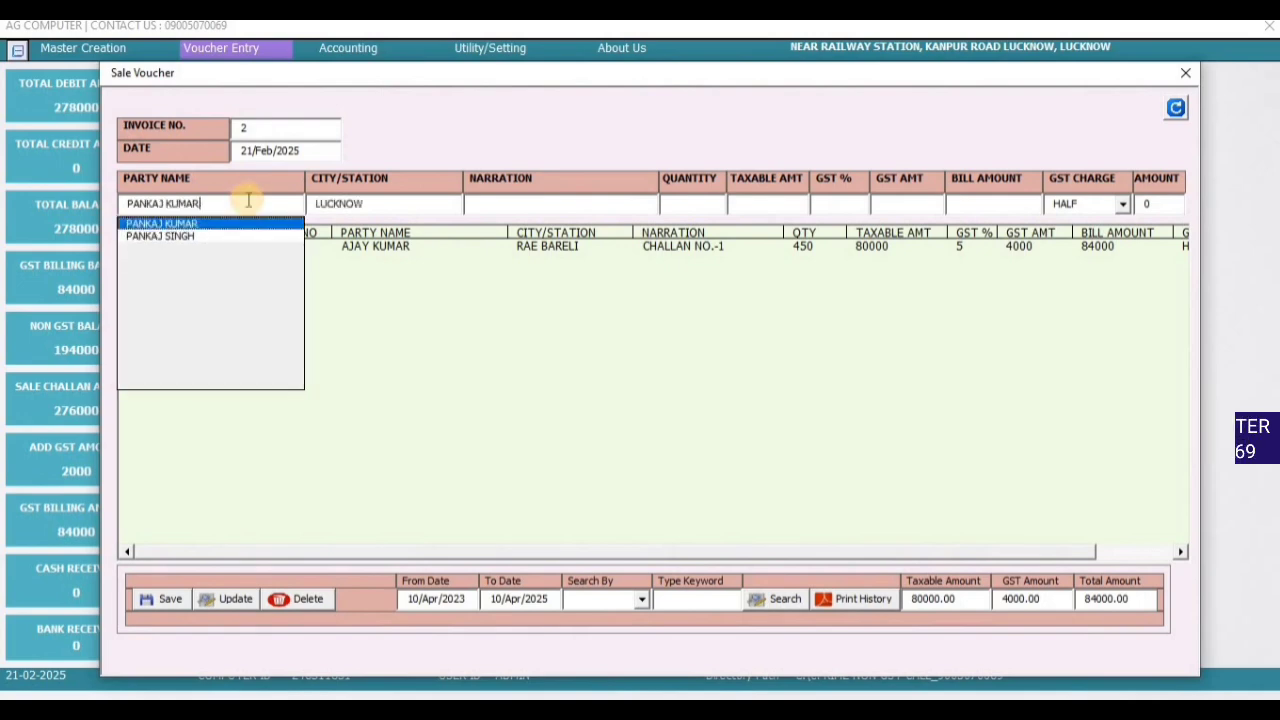
key(Return)
key(Return)
text(CHALLAN NO.-2)
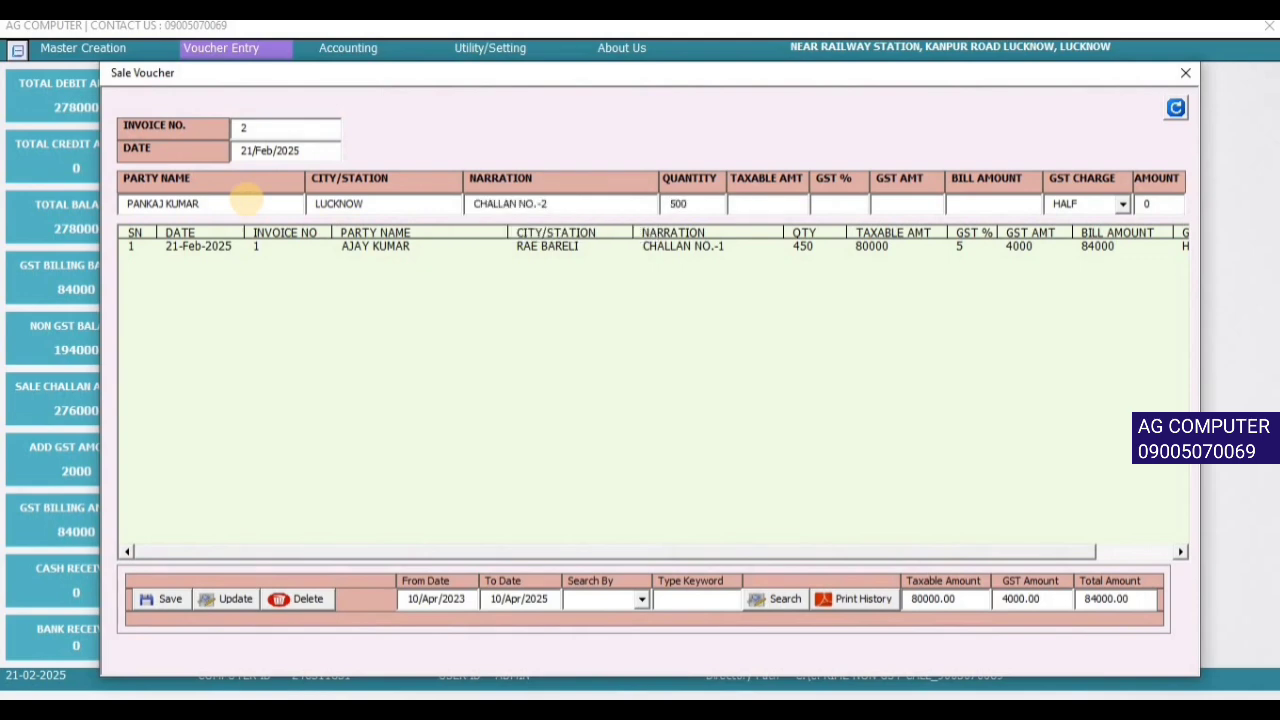
text(50000)
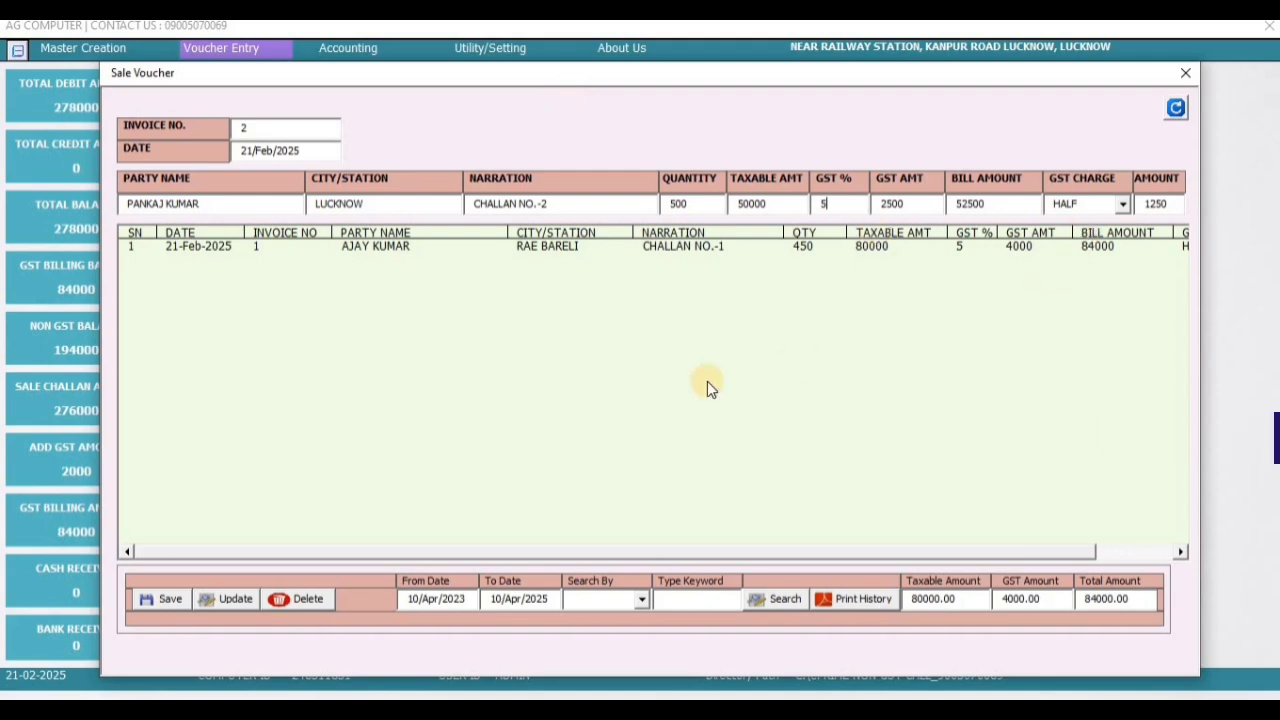
click(174, 601)
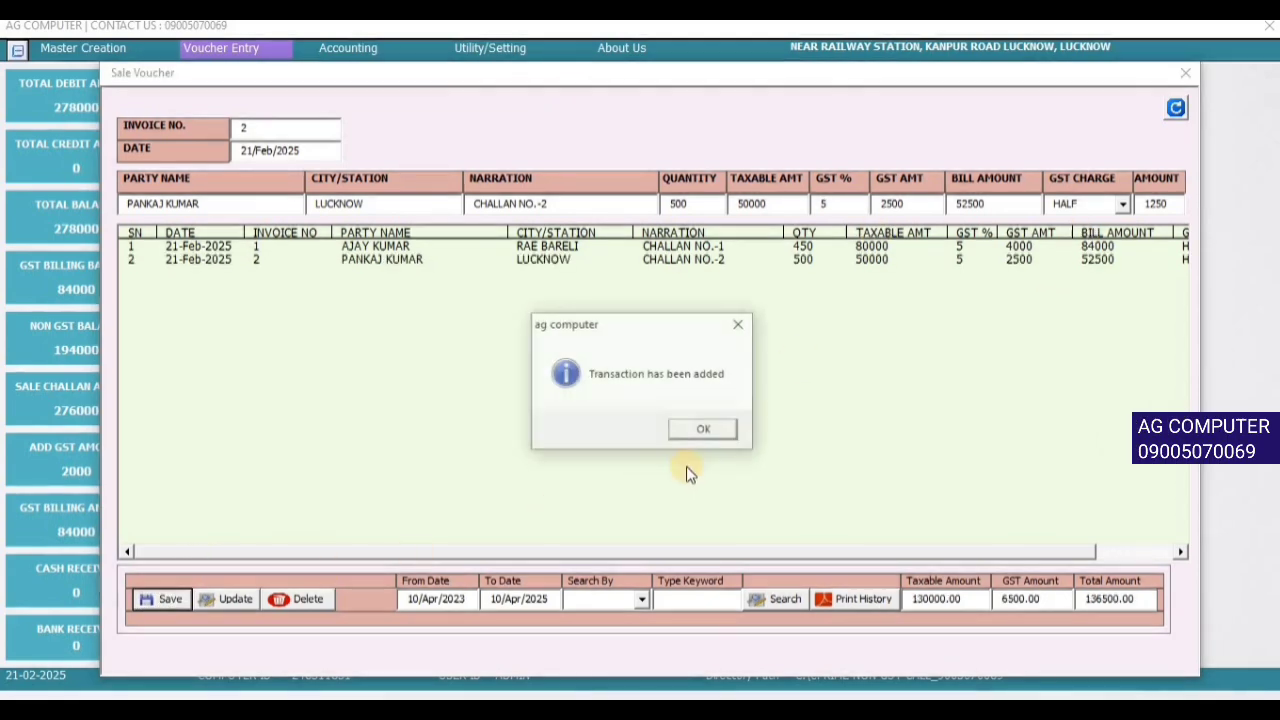
click(701, 432)
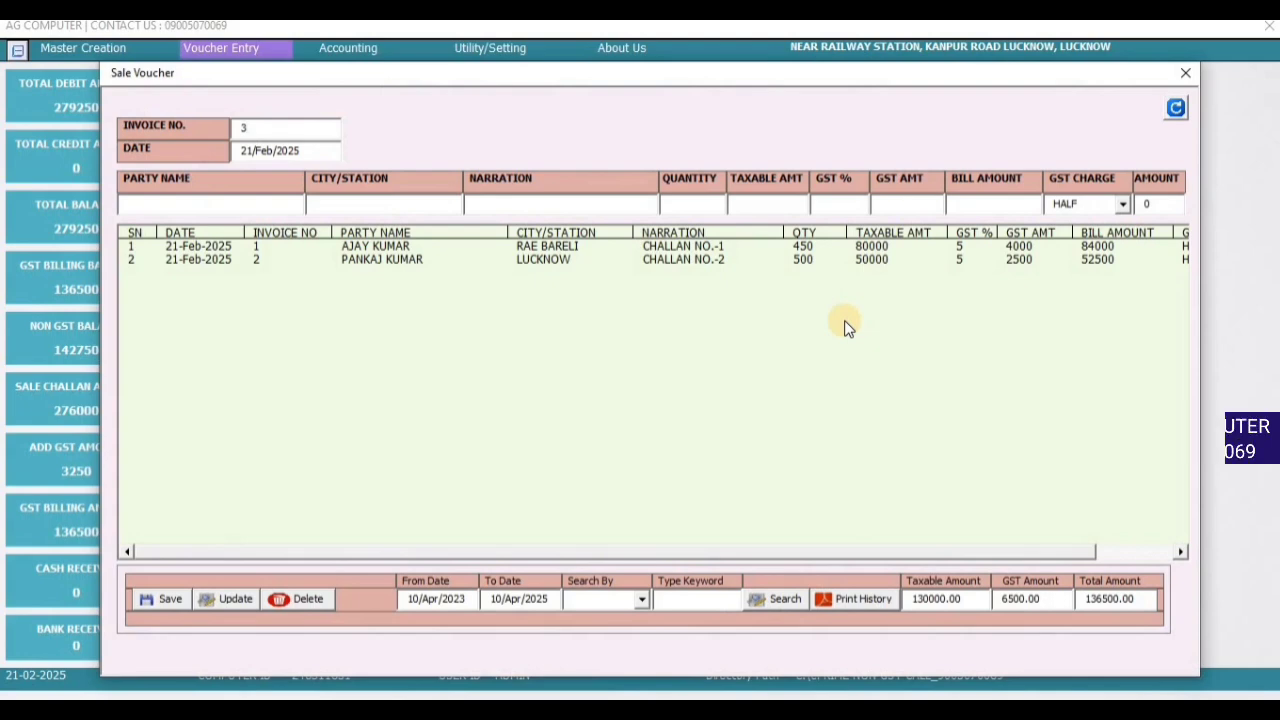
- Show the Account Statement for the Rae Bareli party
click(1188, 73)
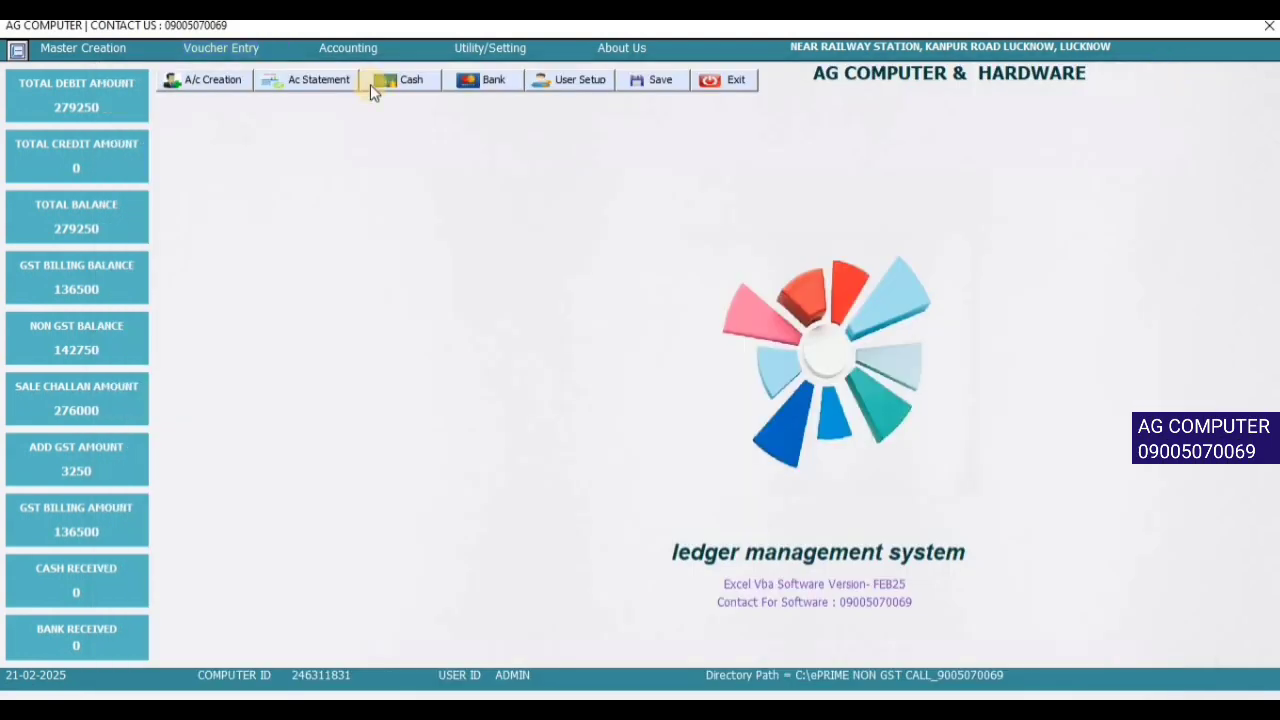
click(228, 48)
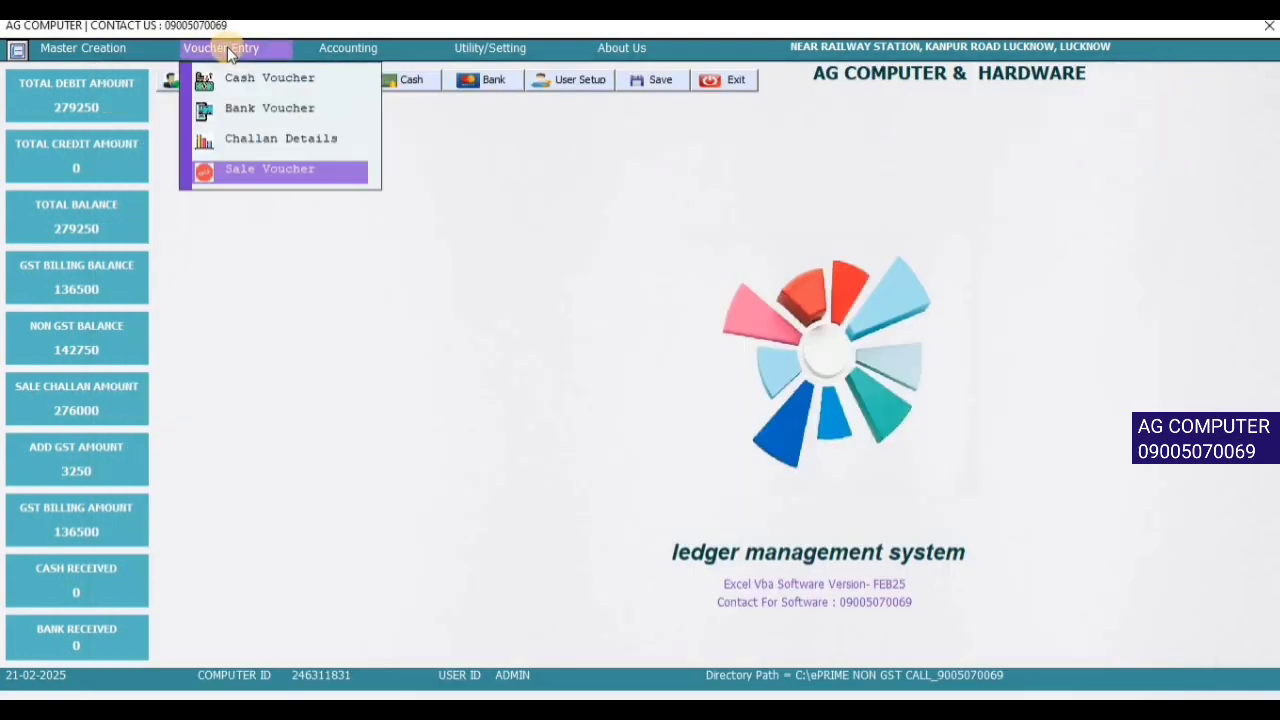
click(374, 48)
click(378, 88)
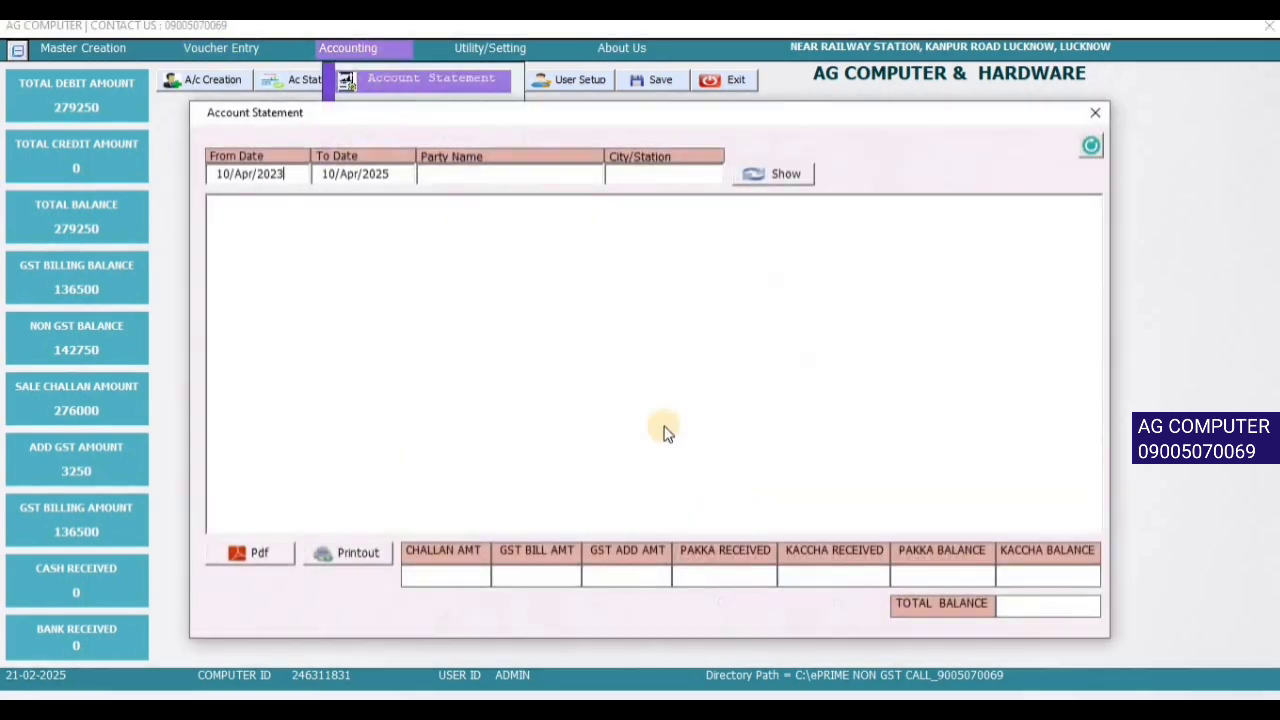
click(456, 174)
text(AJ)
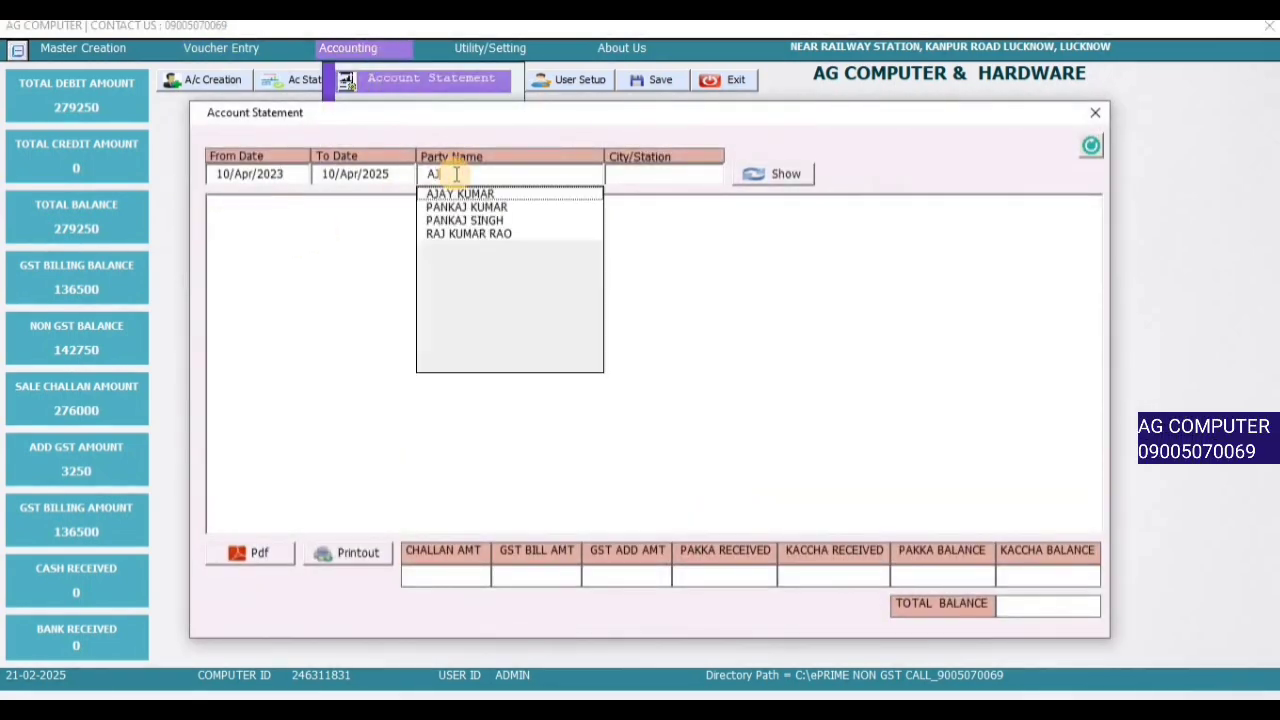
key(Down)
key(Return)
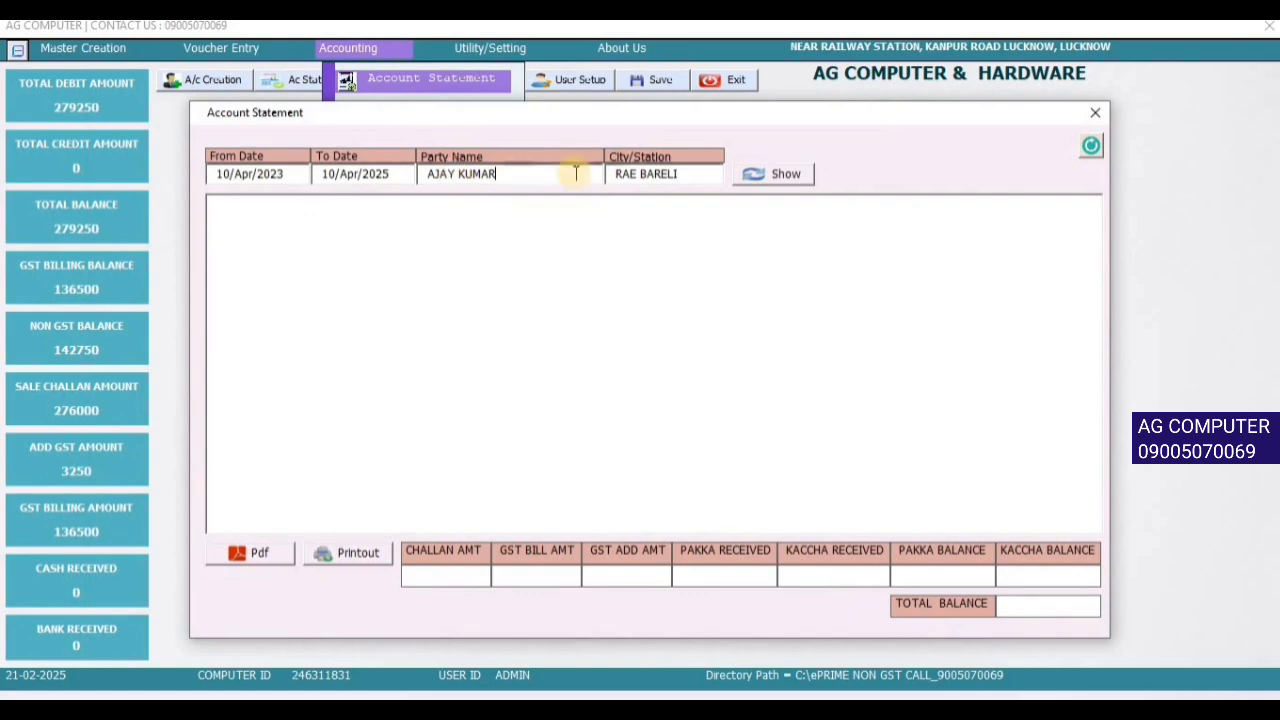
click(776, 173)
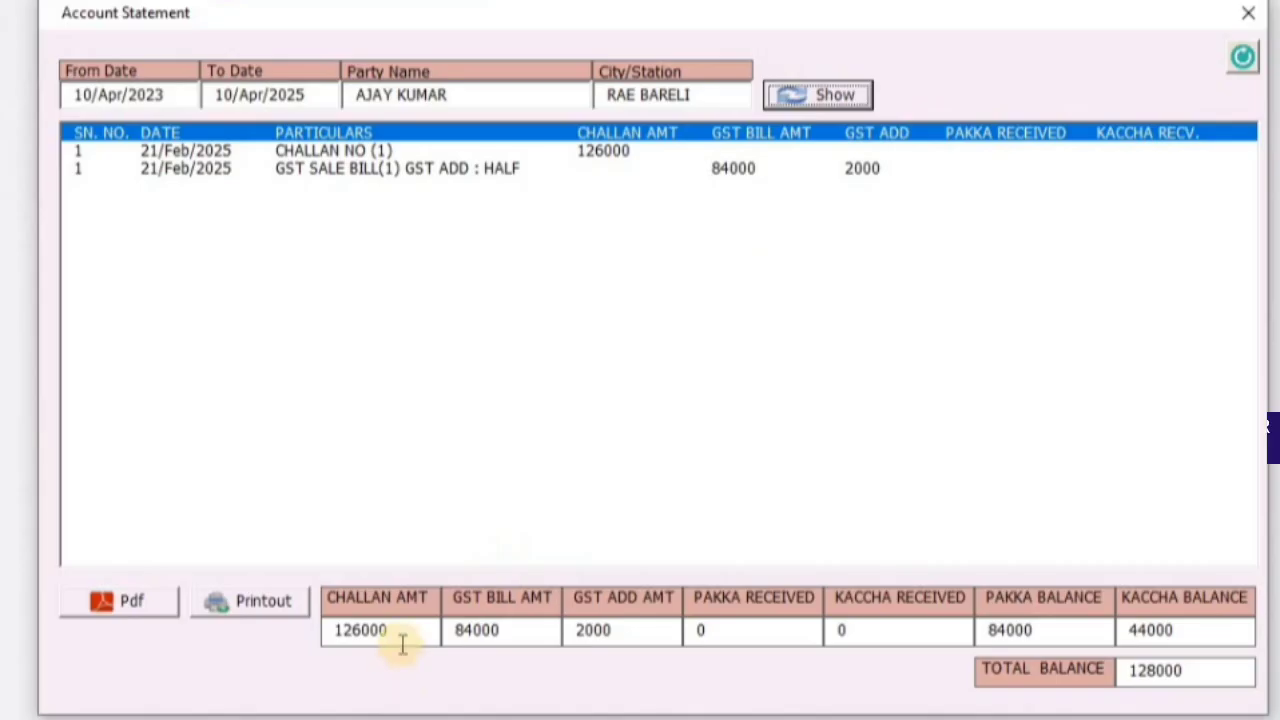
- Review the totals row: challan 126000, GST bill 84000, total balance 128000
double_click(409, 630)
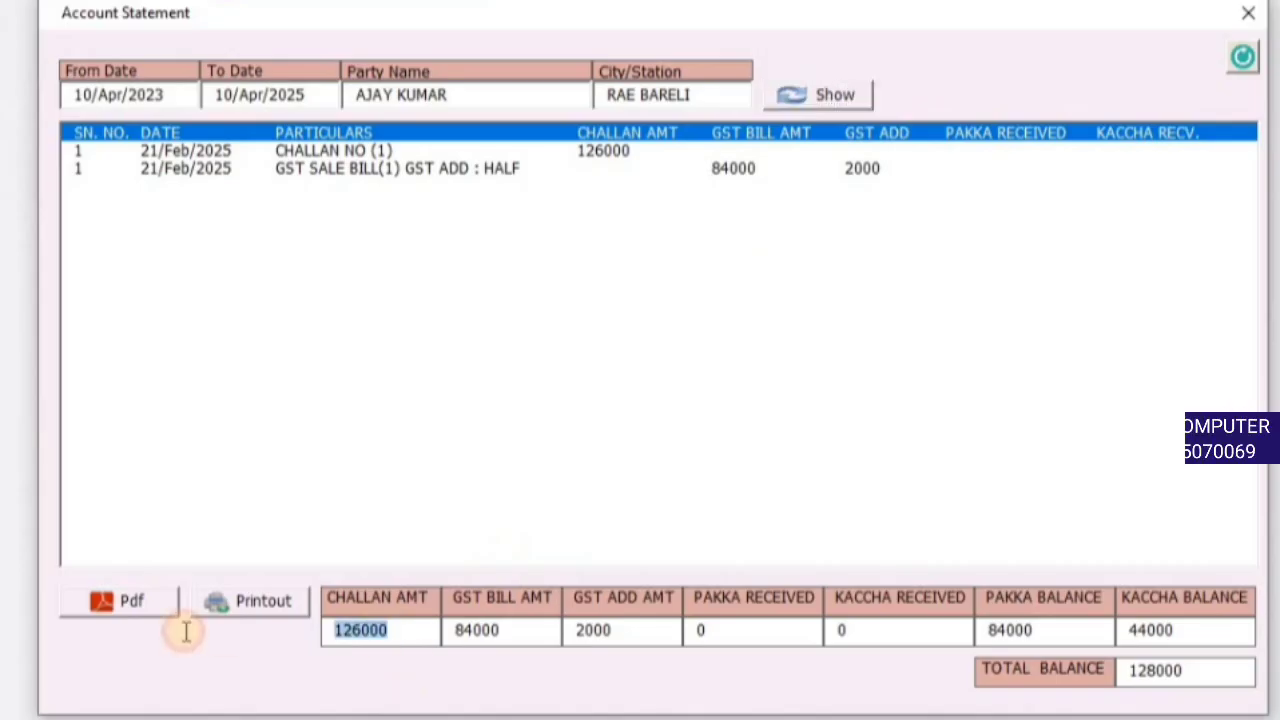
double_click(524, 633)
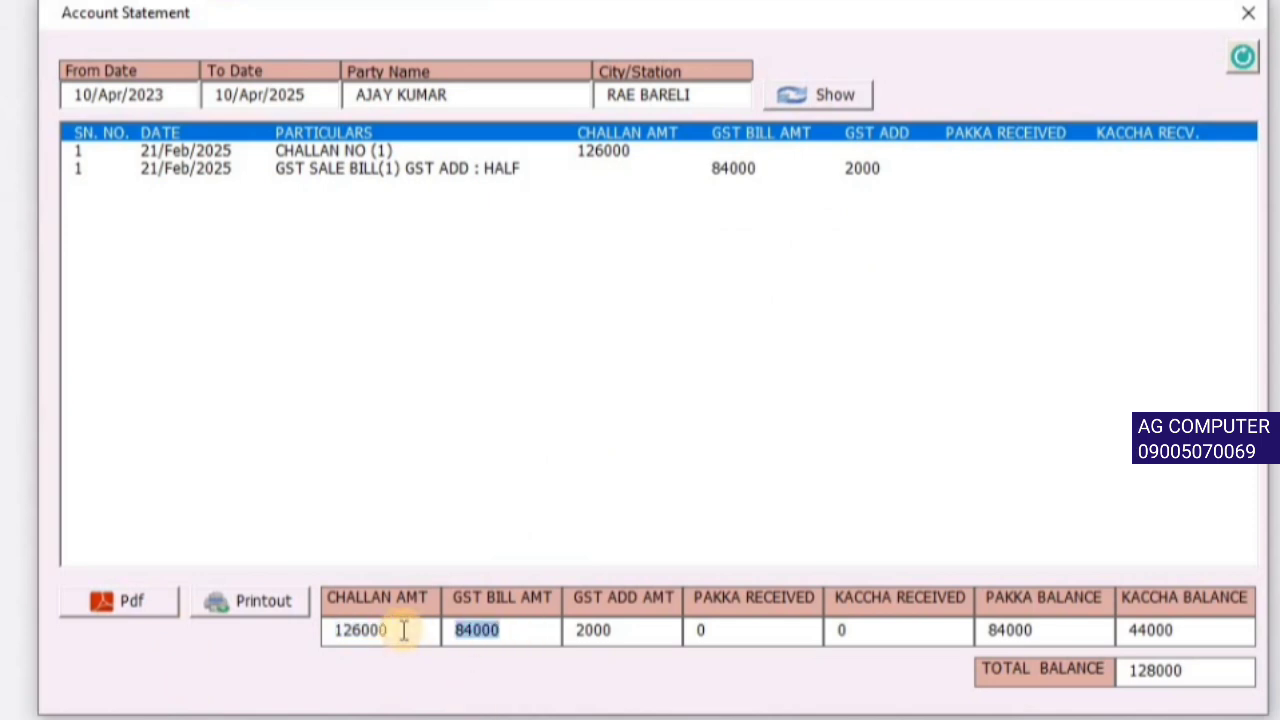
double_click(632, 631)
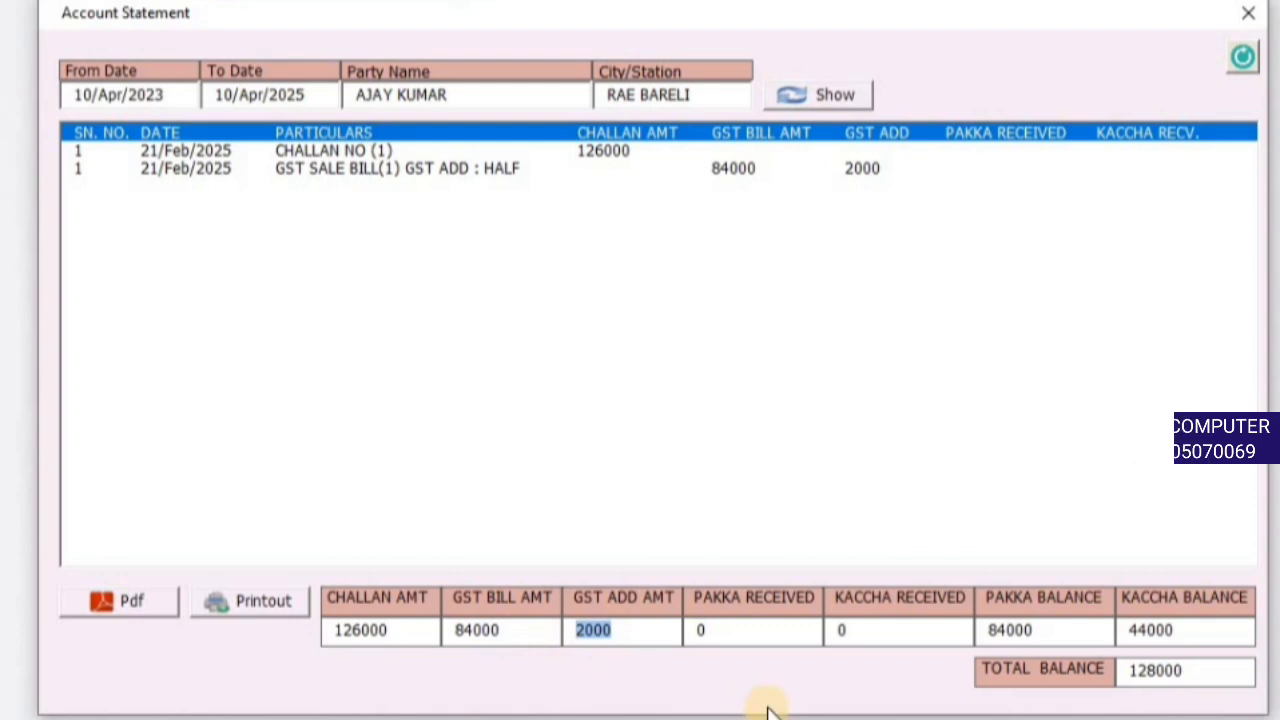
click(792, 634)
double_click(699, 628)
click(894, 634)
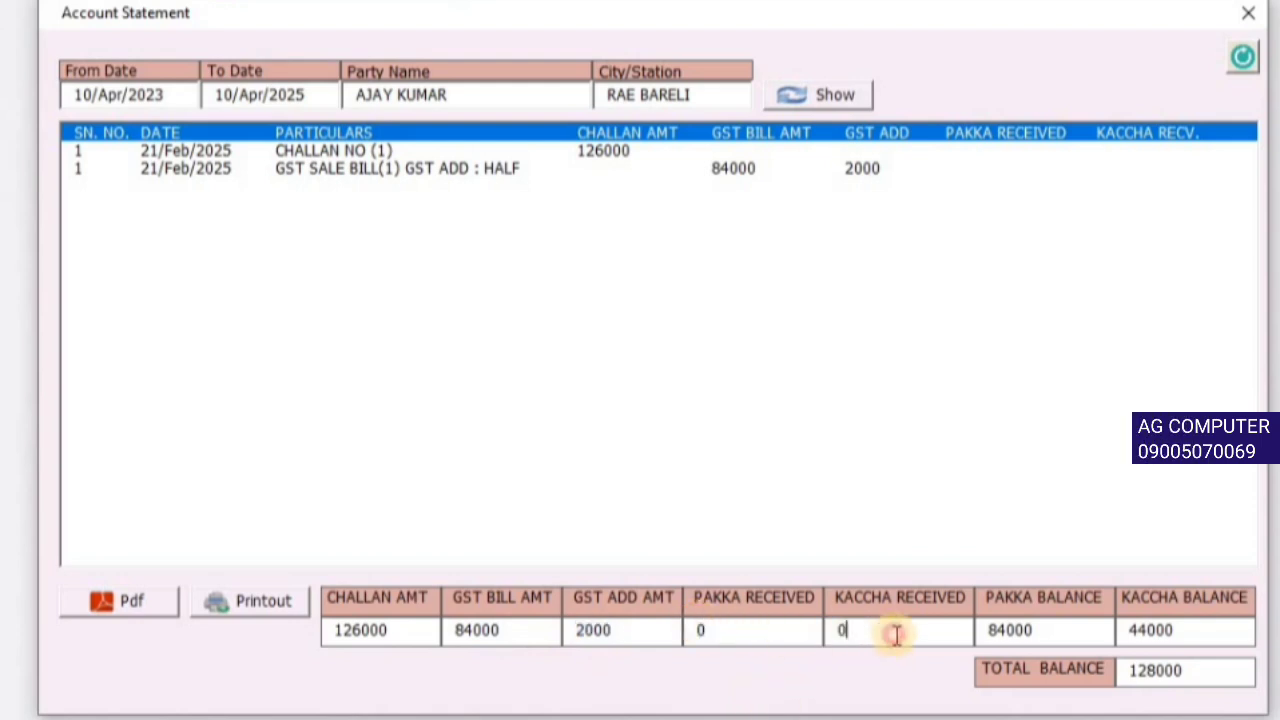
double_click(1075, 630)
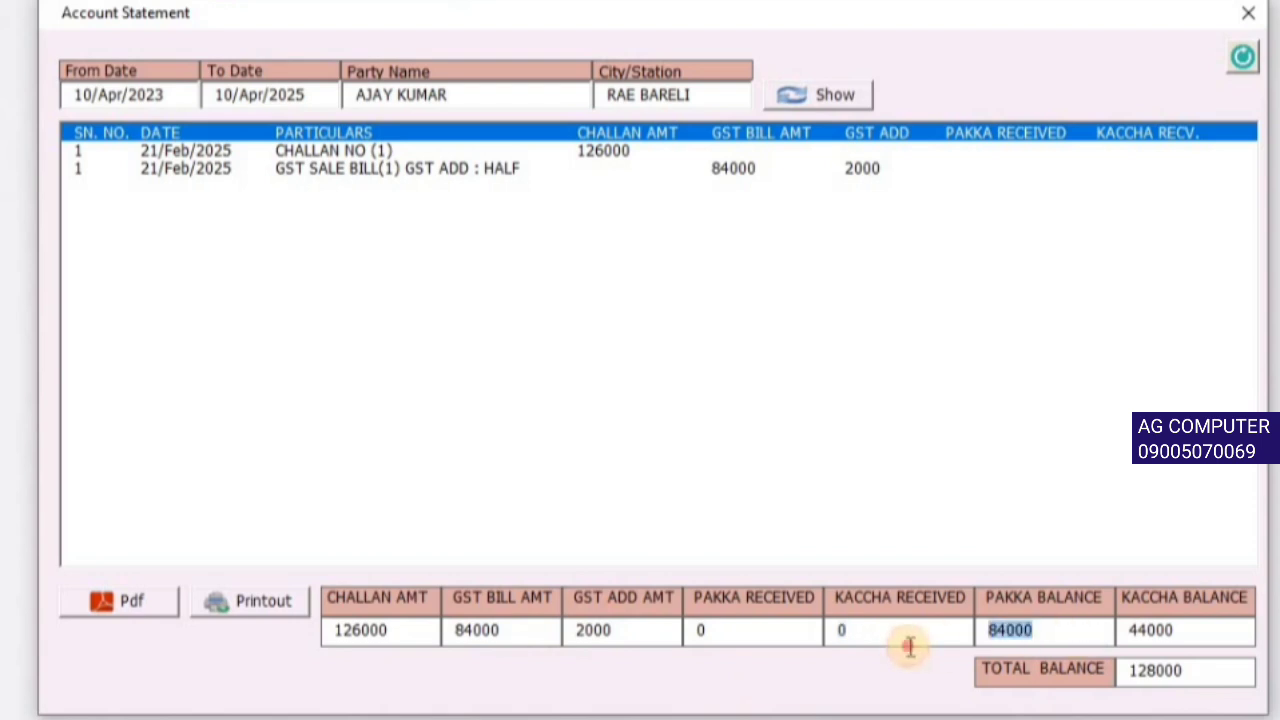
double_click(1213, 636)
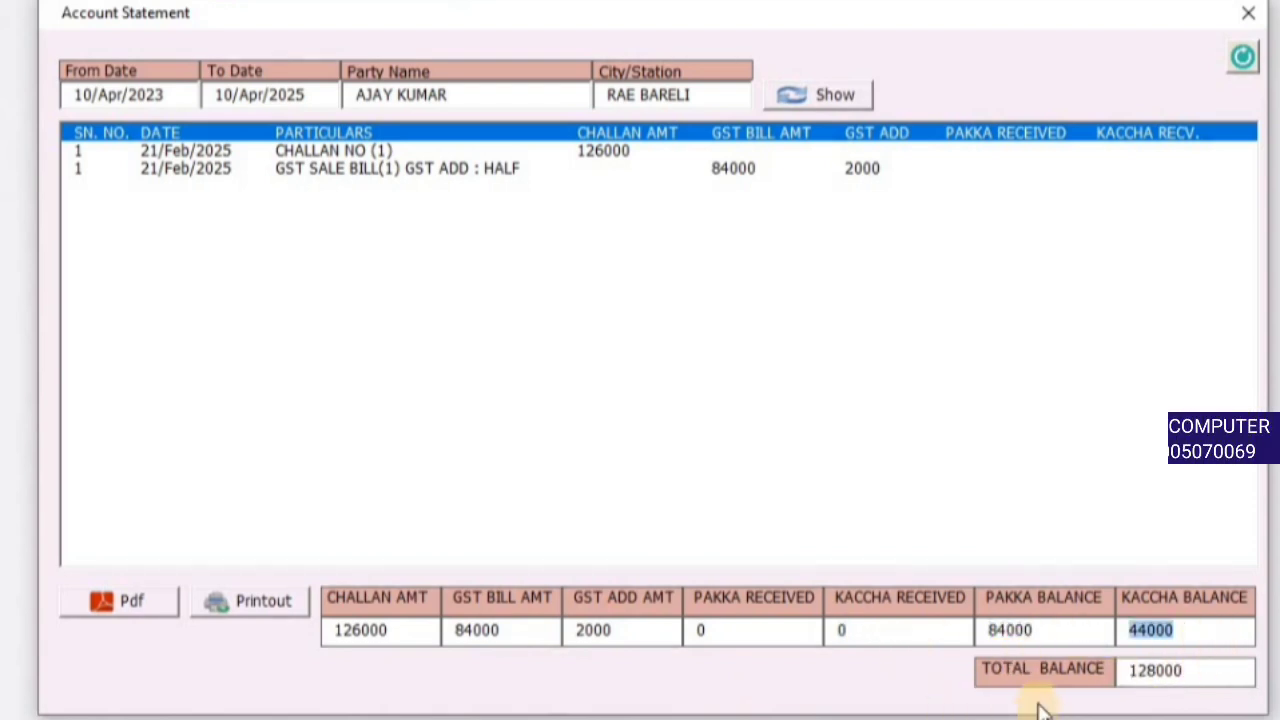
double_click(1226, 671)
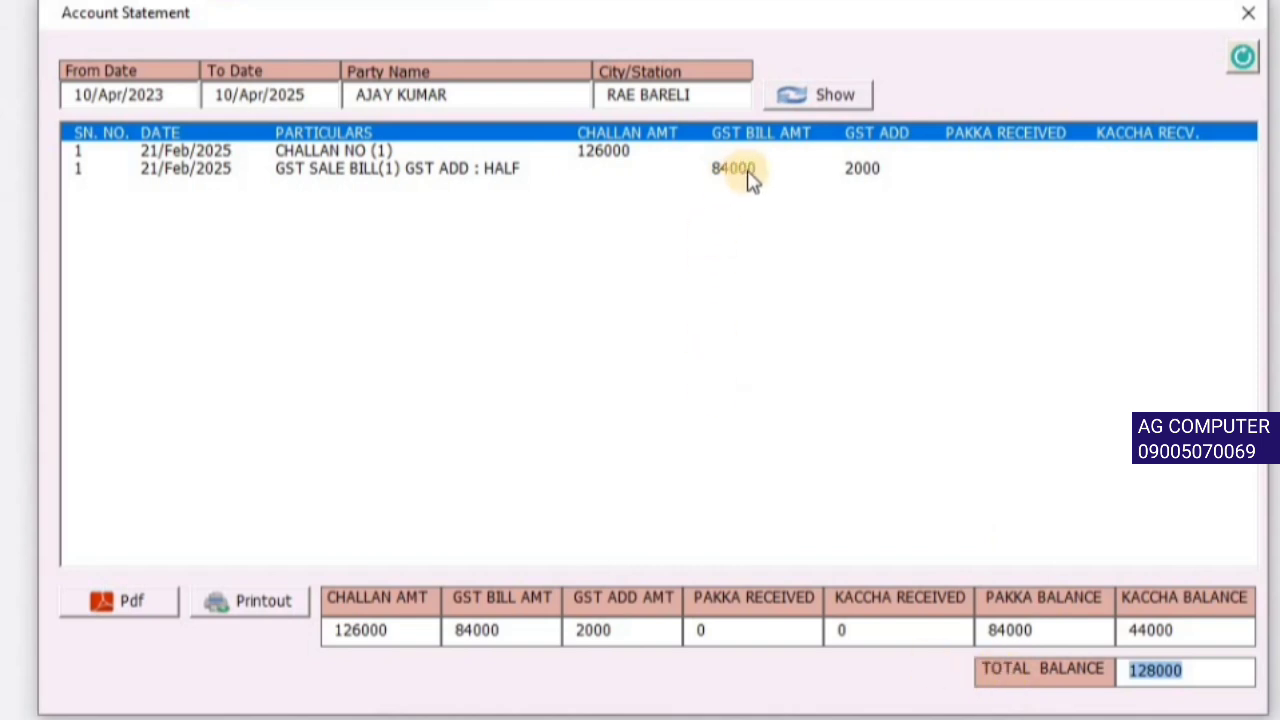
click(1092, 632)
drag(1135, 632, 962, 630)
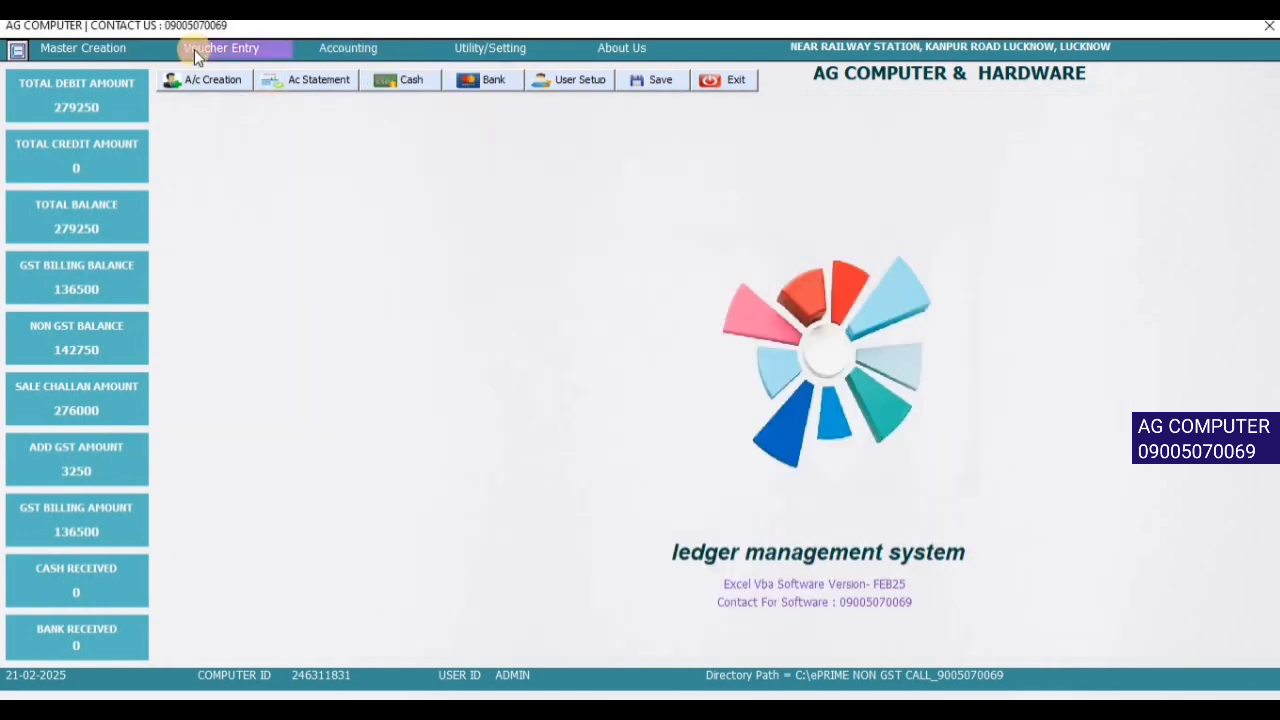
- Start a cash receipt in the Cash Voucher for the Rae Bareli party
click(200, 47)
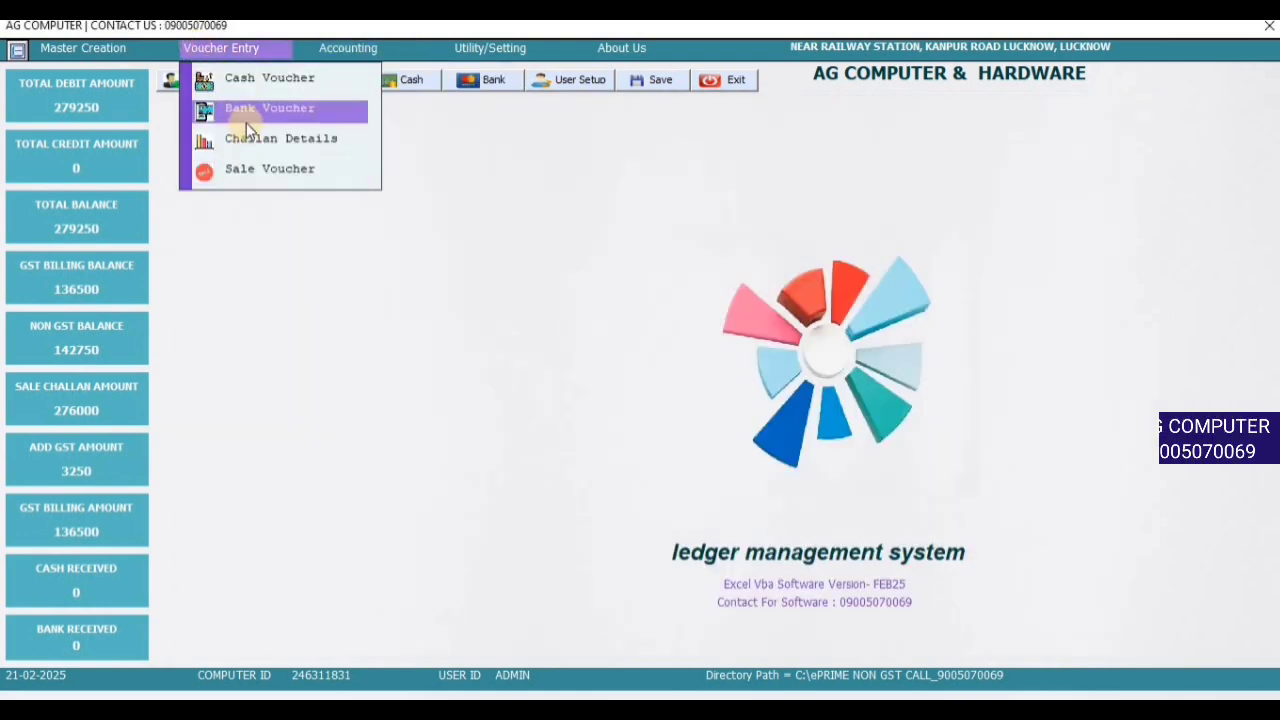
click(253, 83)
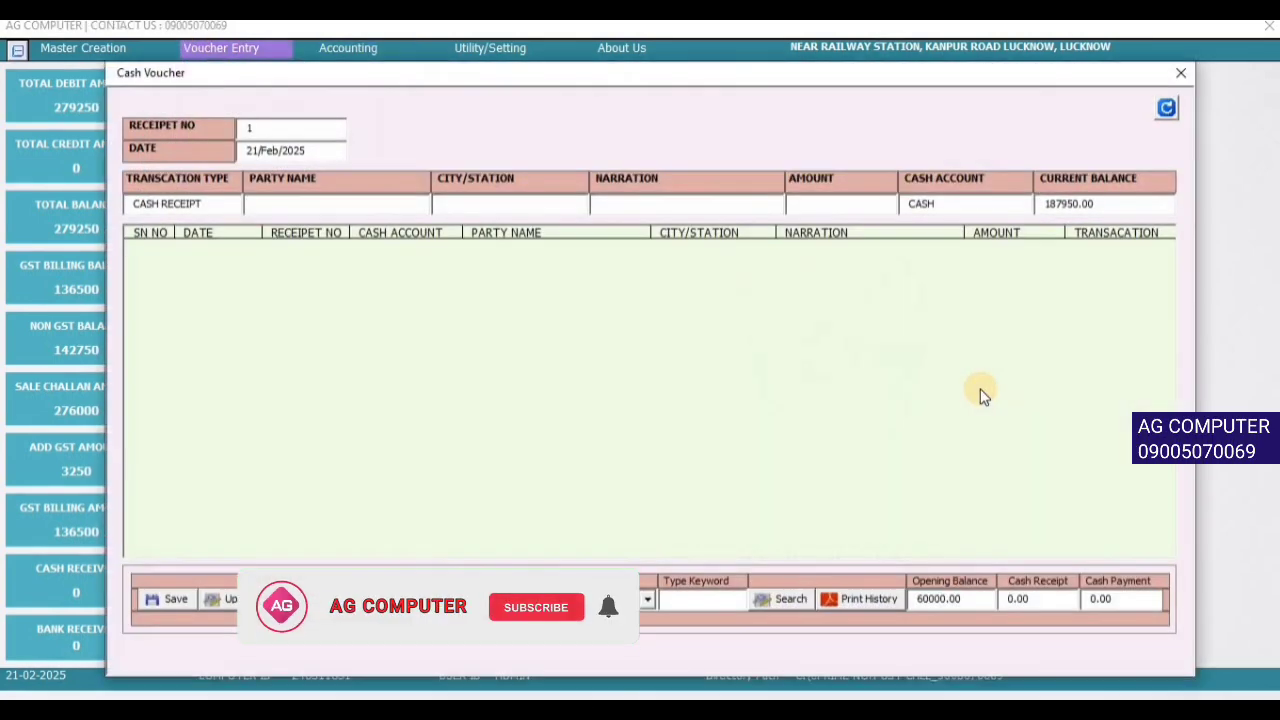
key(Return)
key(Return)
key(Return)
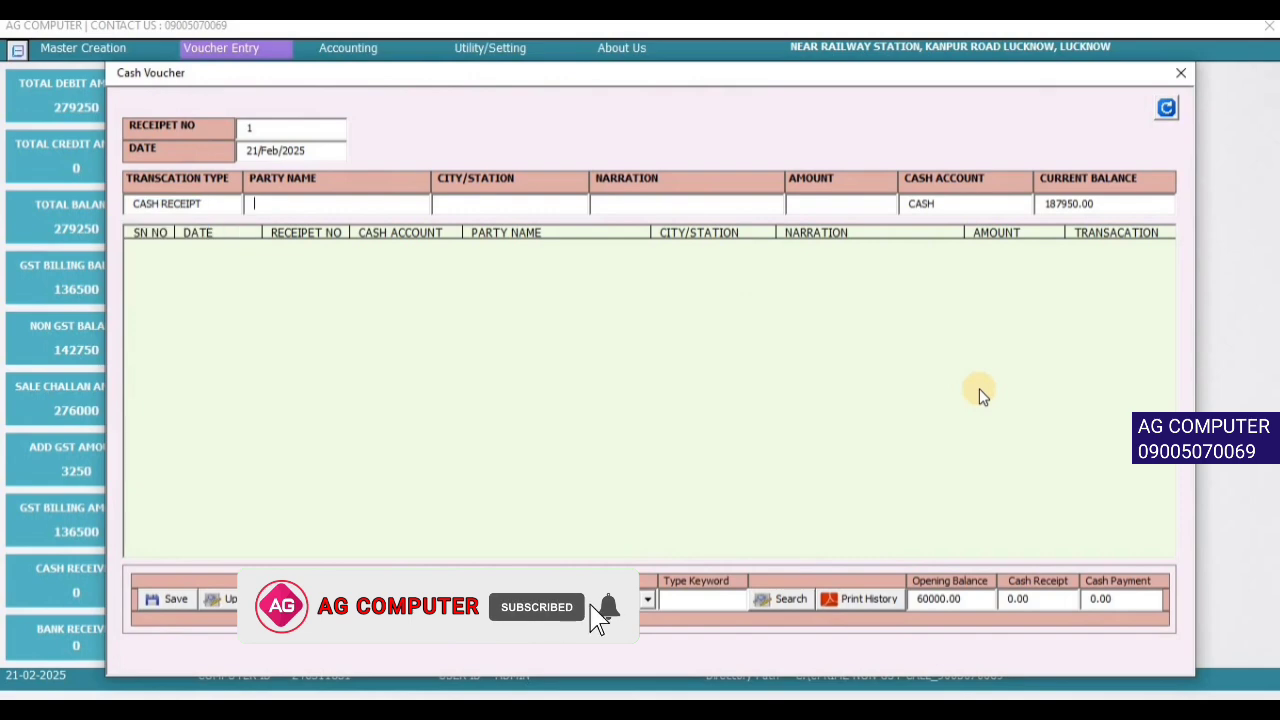
text(AJA)
key(Down)
key(Return)
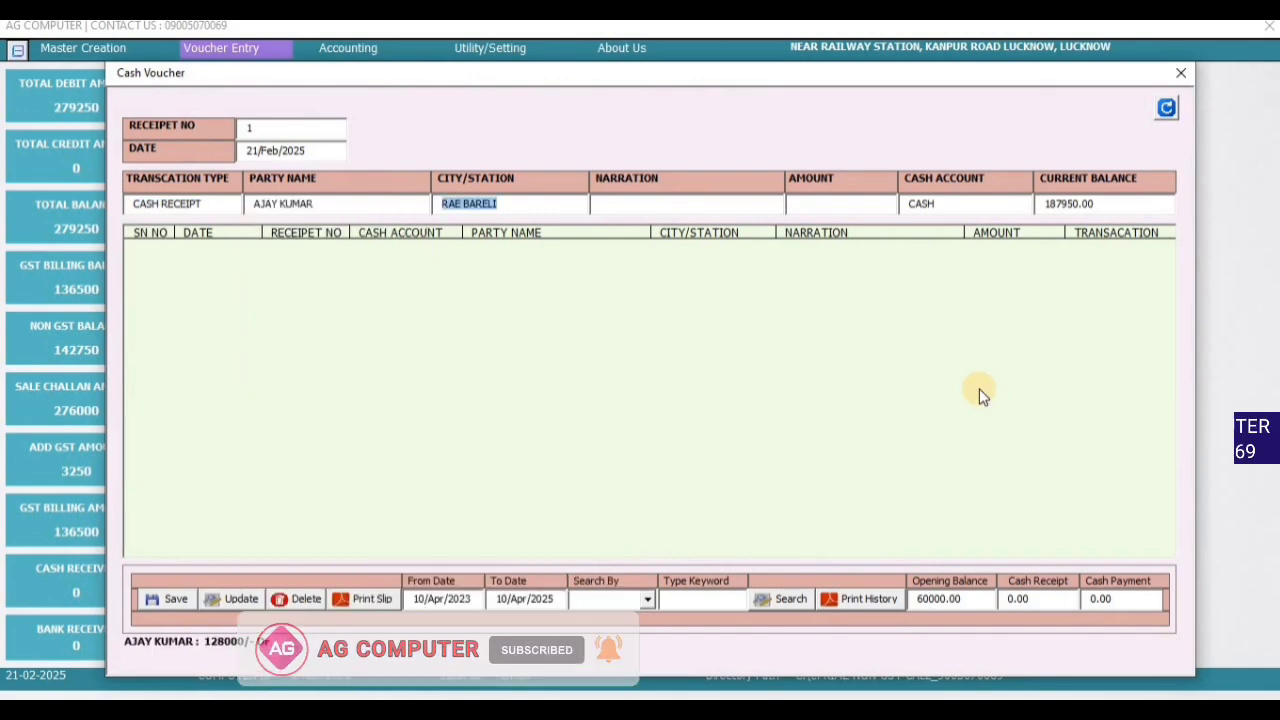
click(1120, 204)
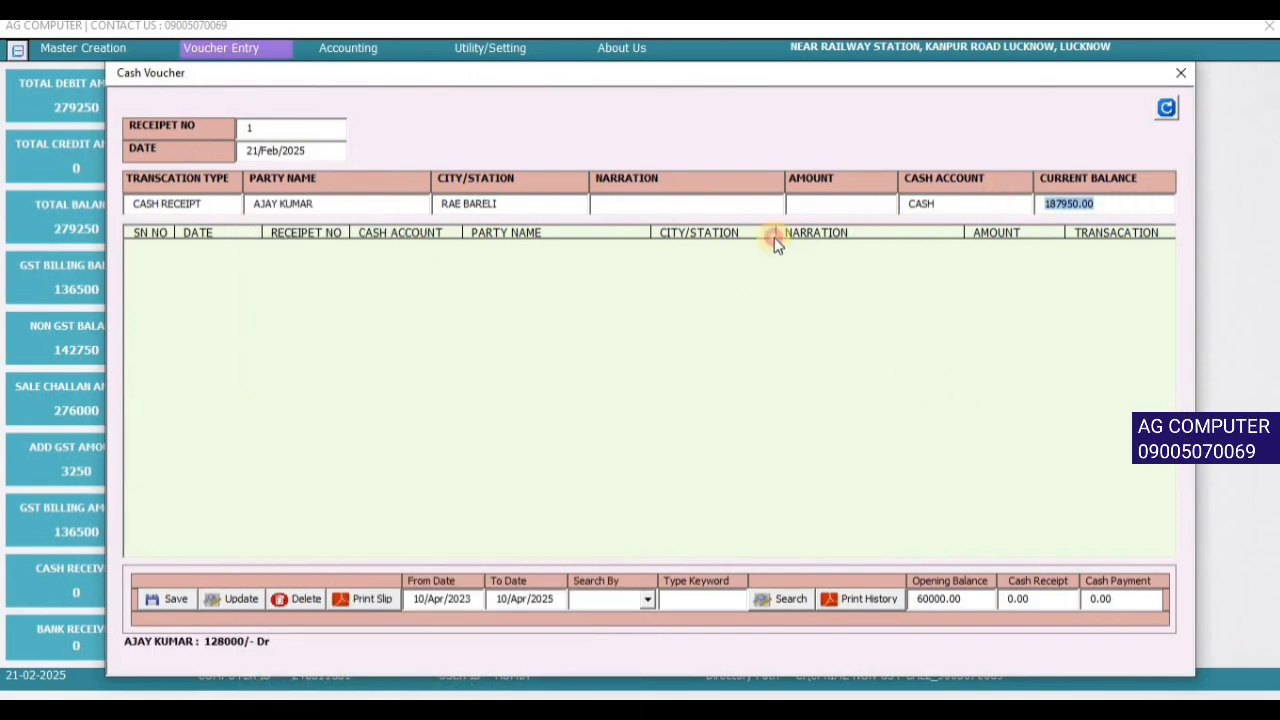
- Save the 20000 Rae Bareli receipt with narration CASH RECEIVED plus PK
click(708, 205)
key(Down)
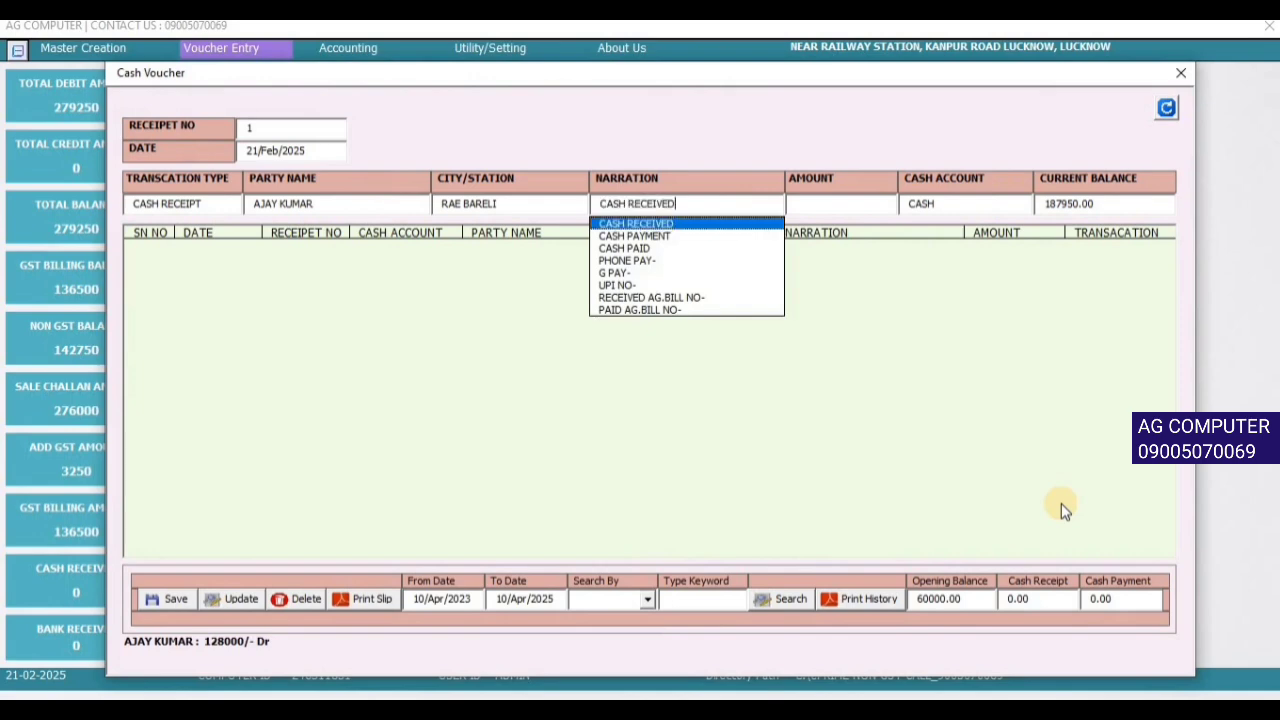
key(Return)
key(shift+Tab)
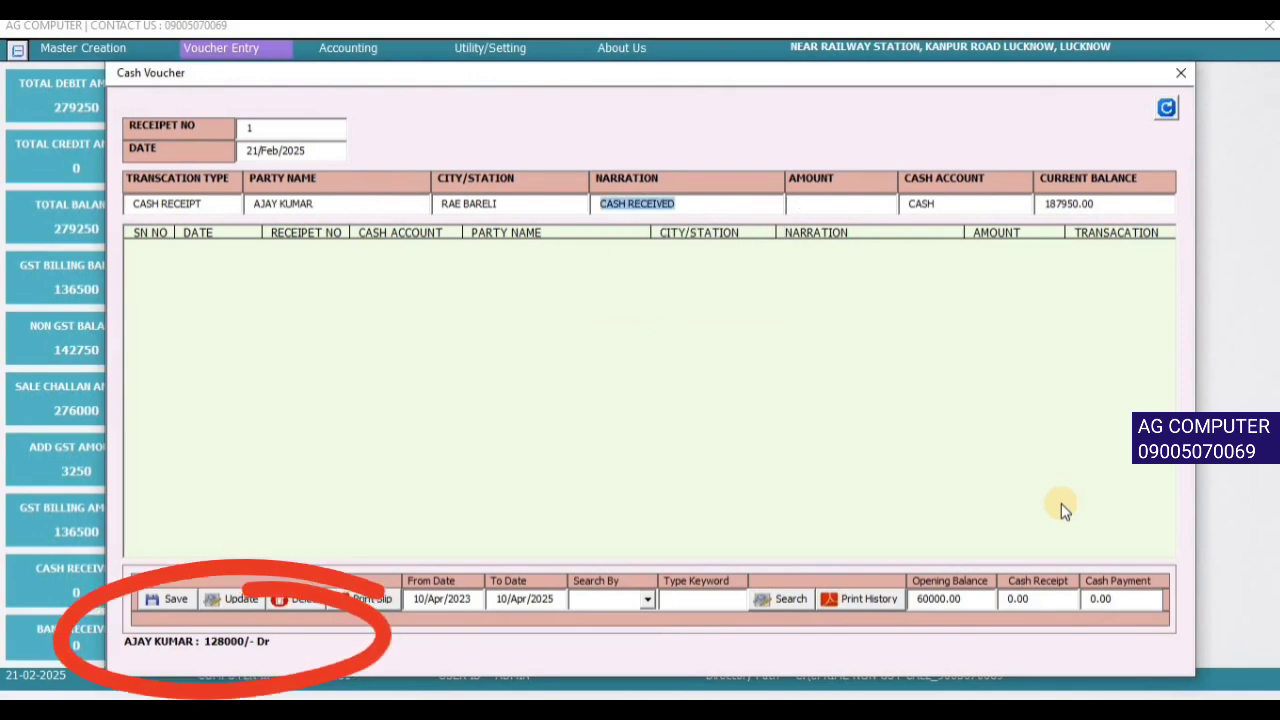
key(End)
text(PK)
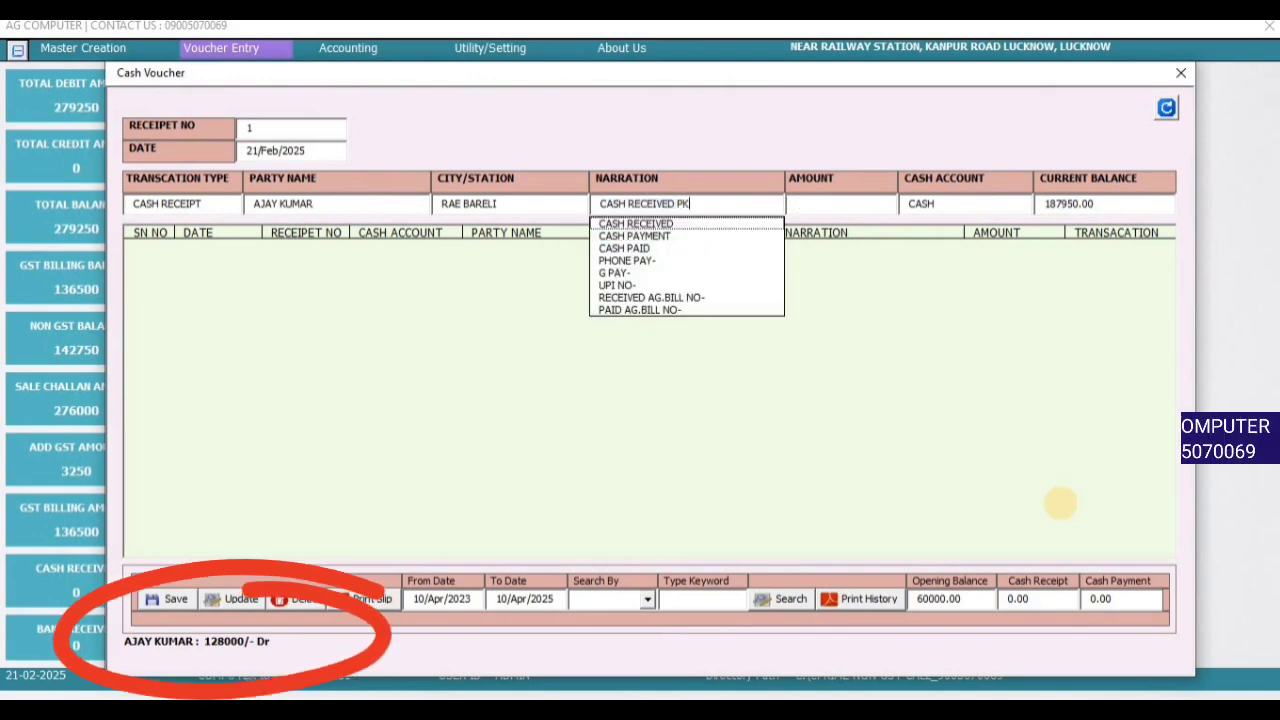
key(Return)
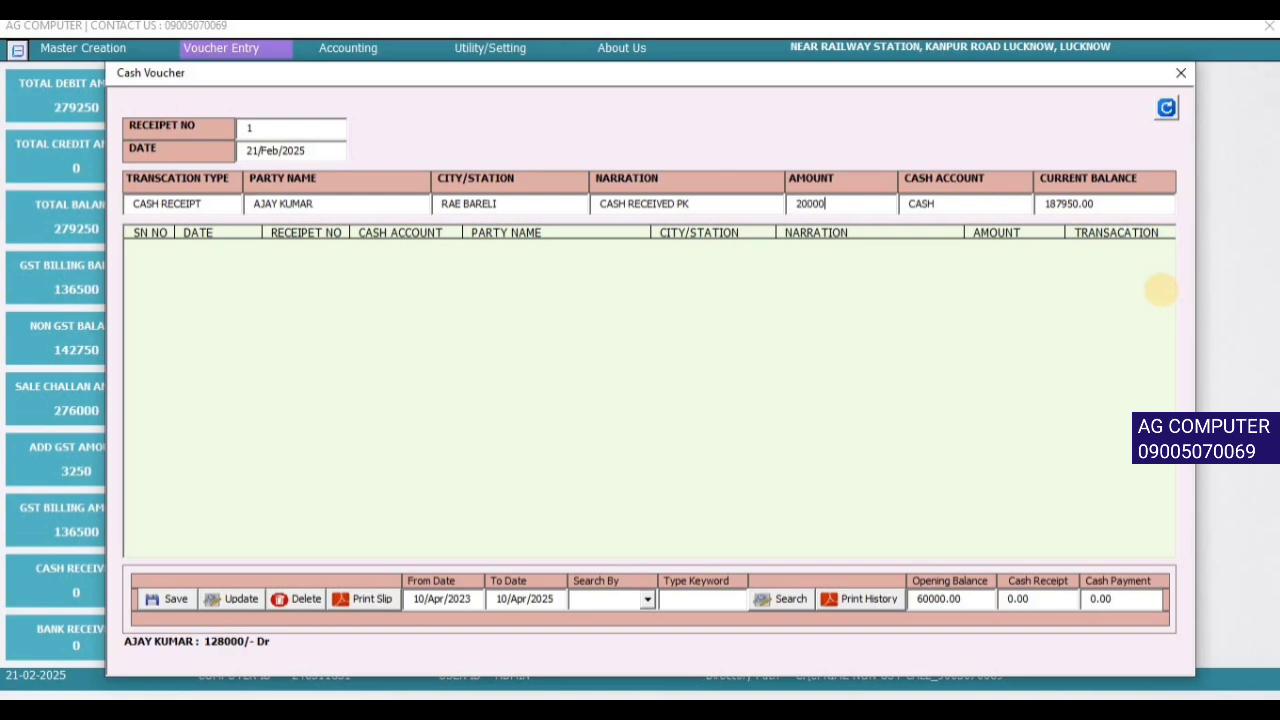
key(Return)
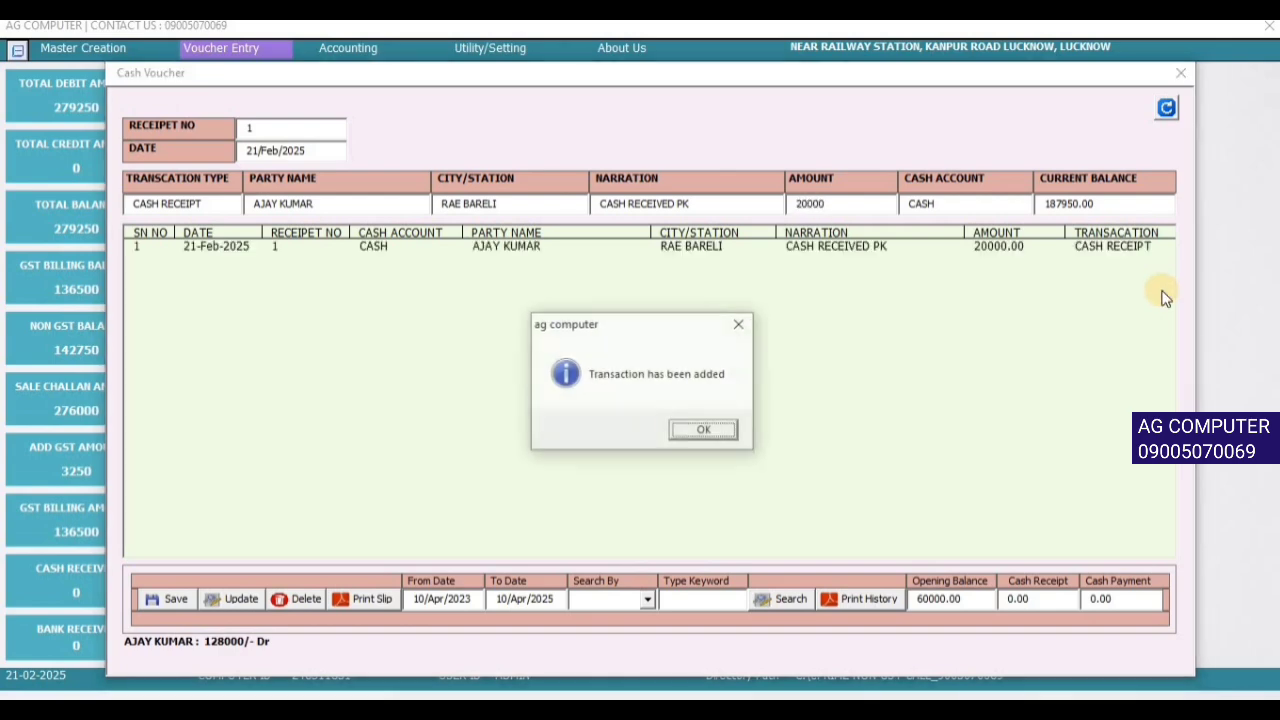
key(Return)
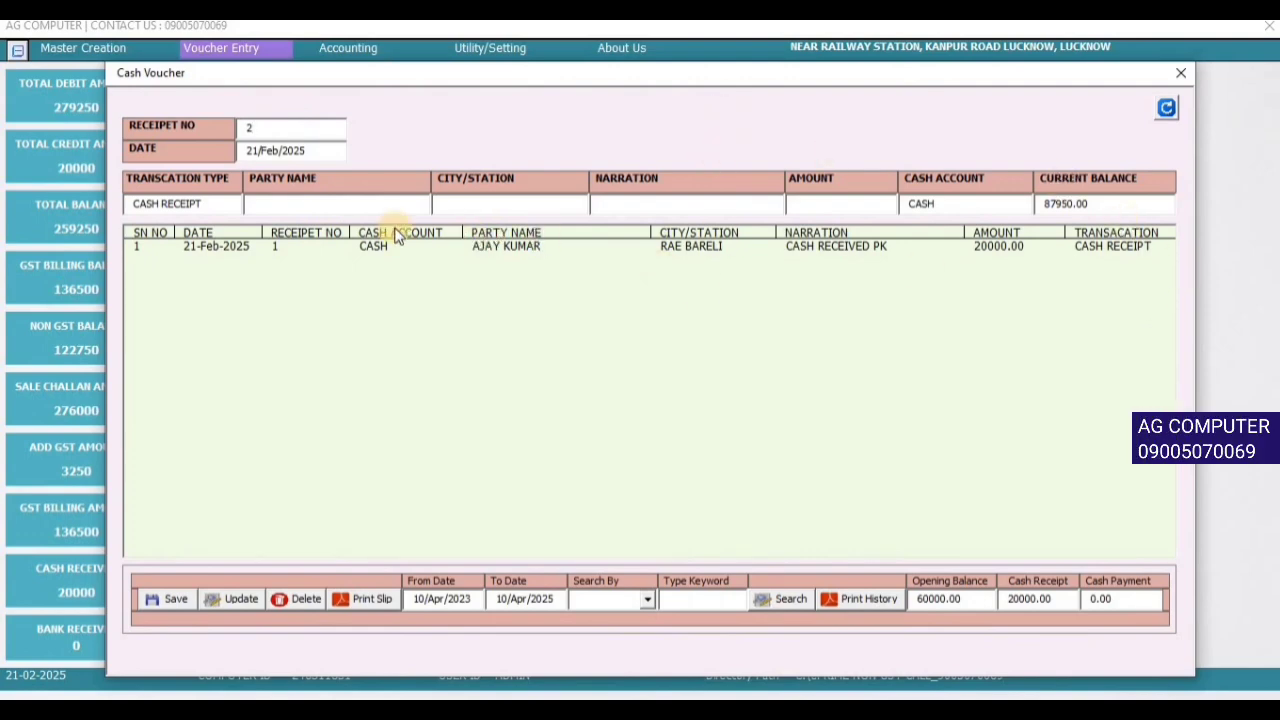
- Save receipt 2: 40000 from the Lucknow party, narrated CASH RECEIVED
click(330, 208)
text(PA)
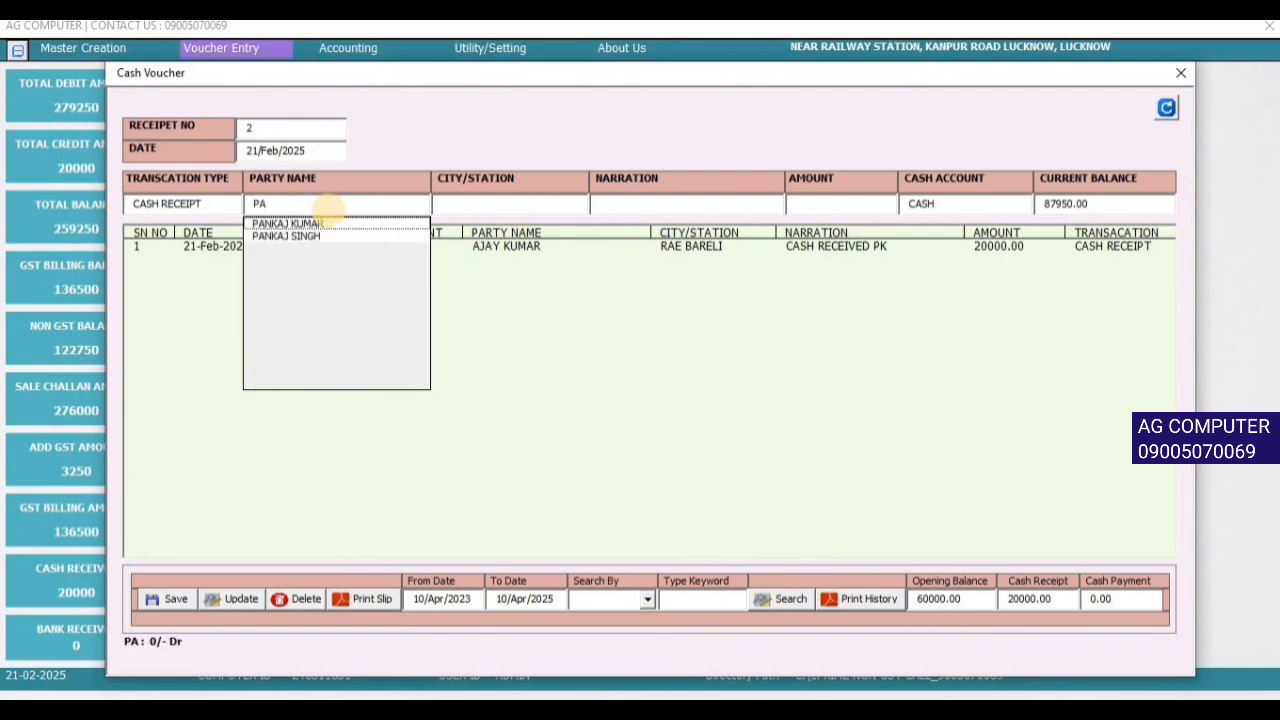
key(Return)
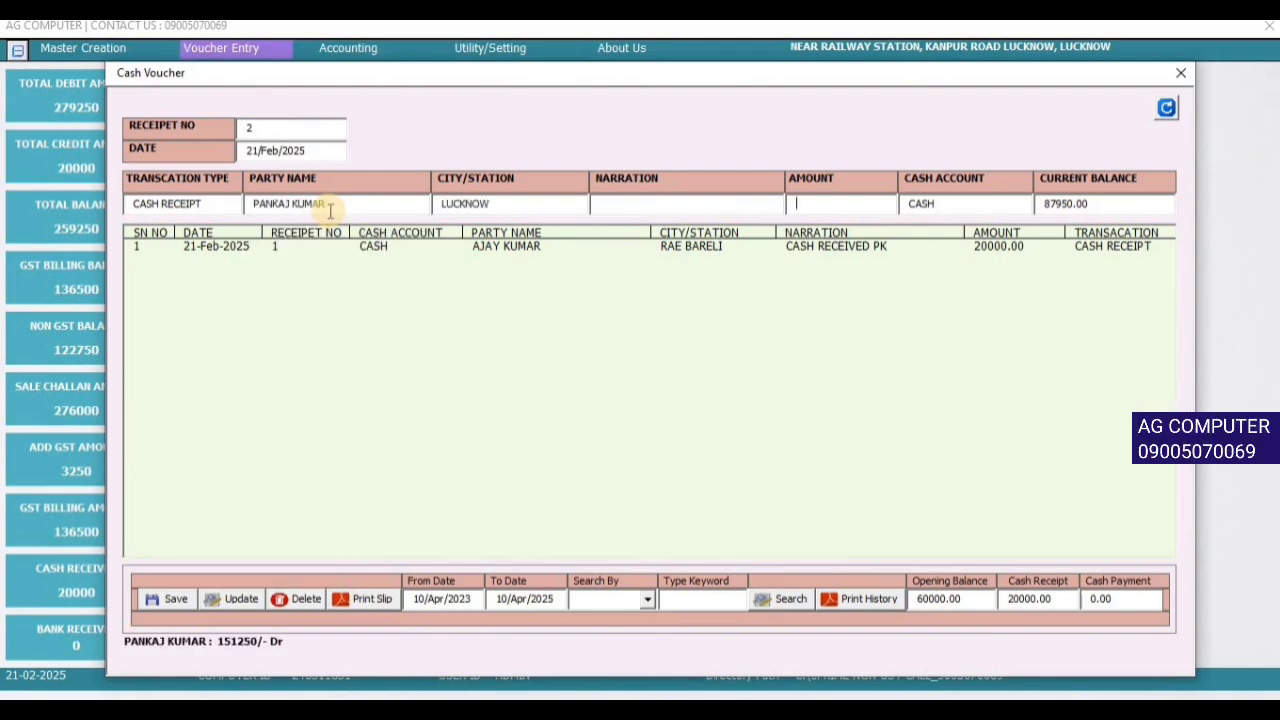
key(Return)
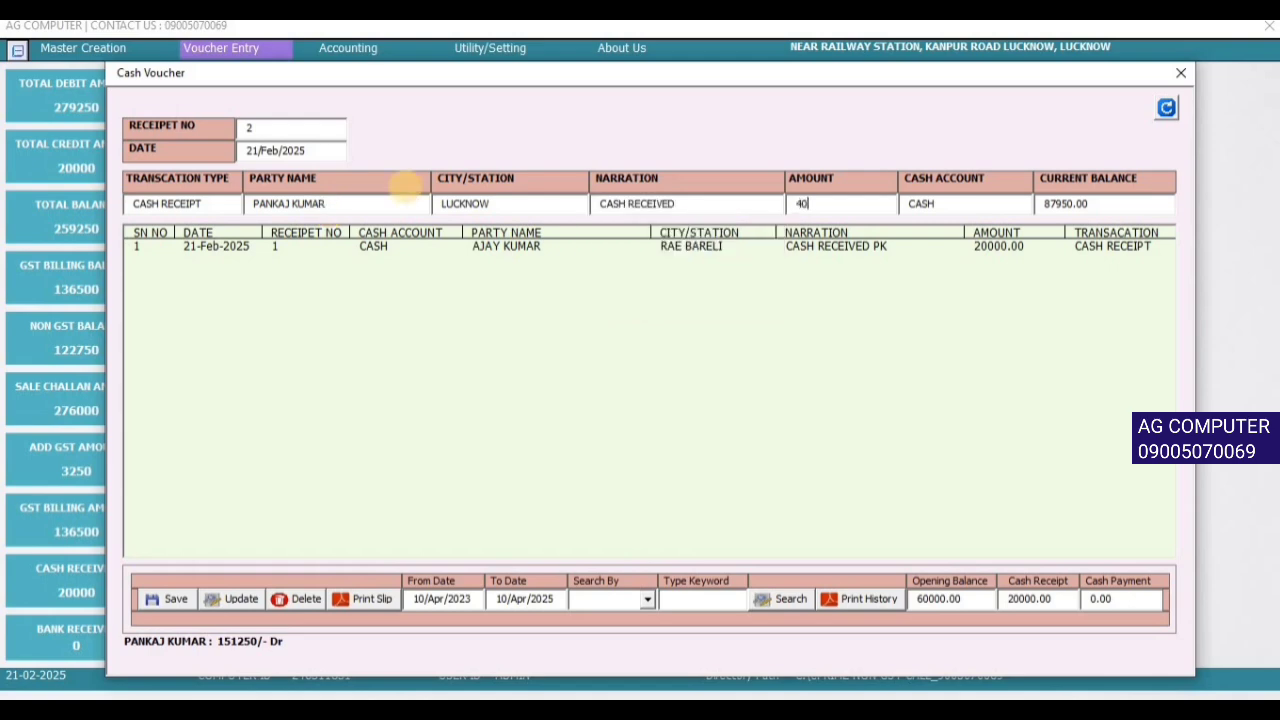
key(Return)
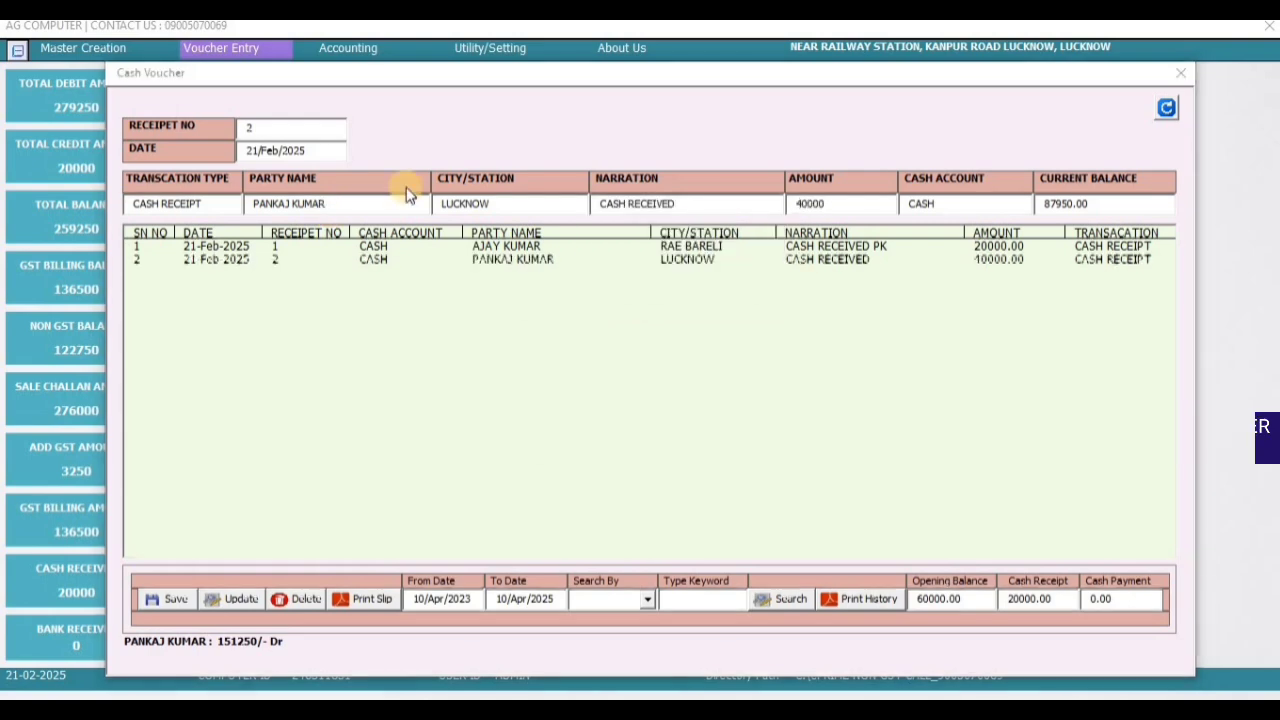
key(Return)
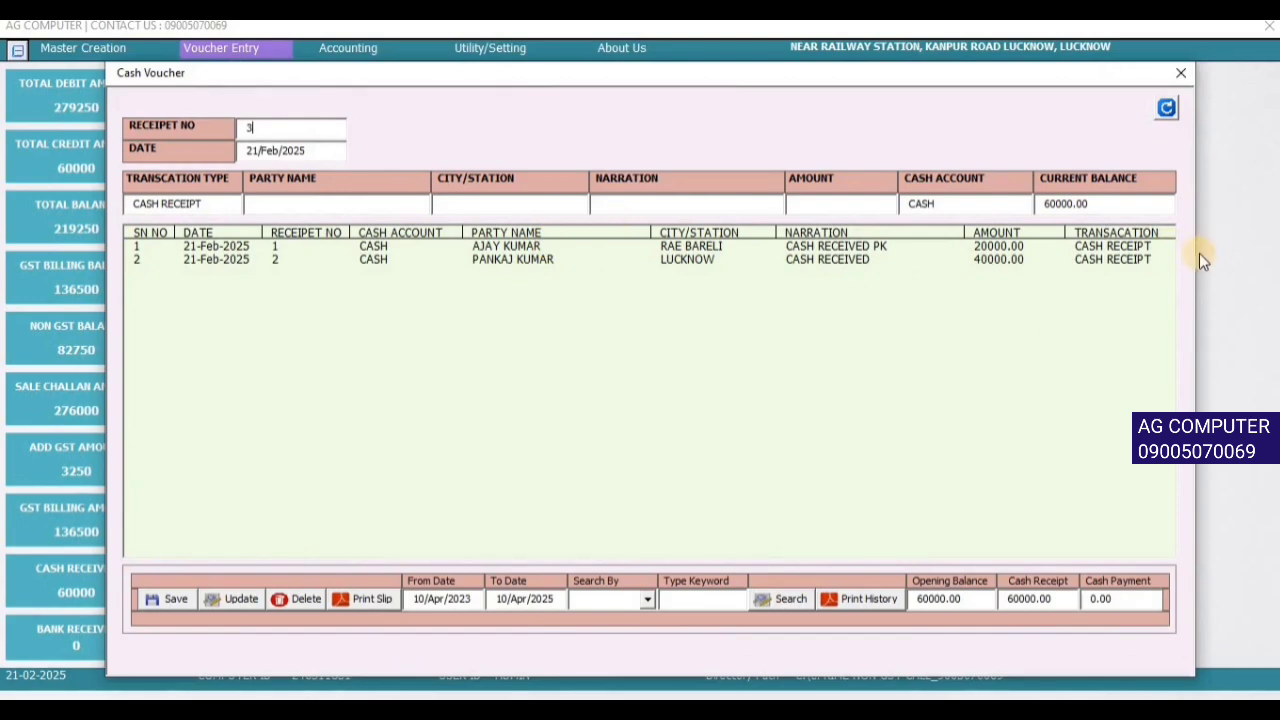
- Print receipt 1's slip to PDF, view it at 75% in Adobe Reader, then close it
click(529, 247)
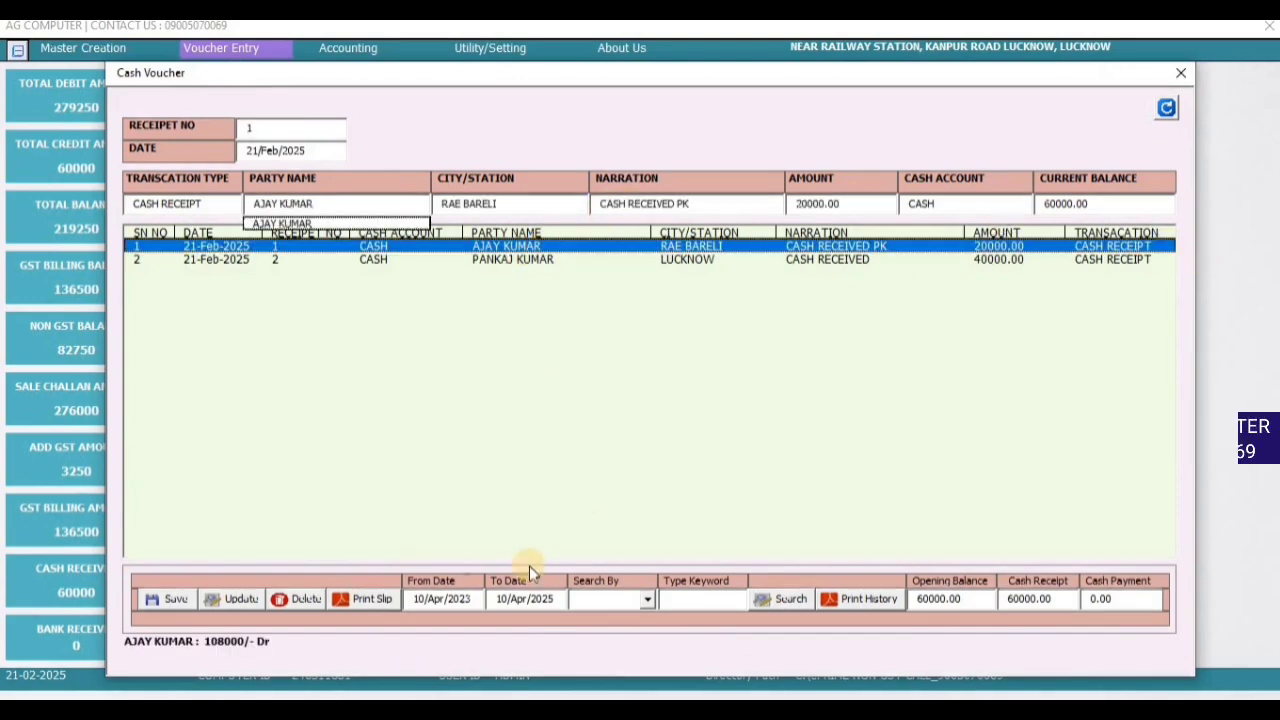
click(363, 604)
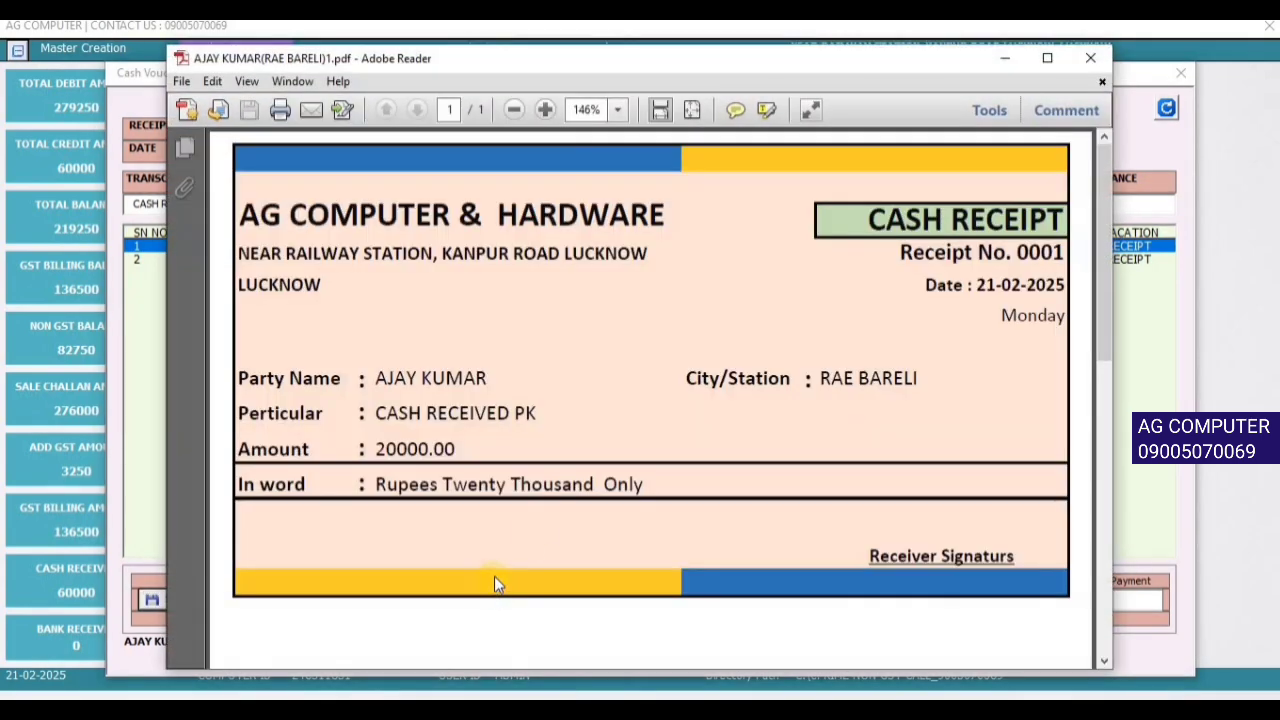
click(514, 109)
click(514, 109)
click(514, 109)
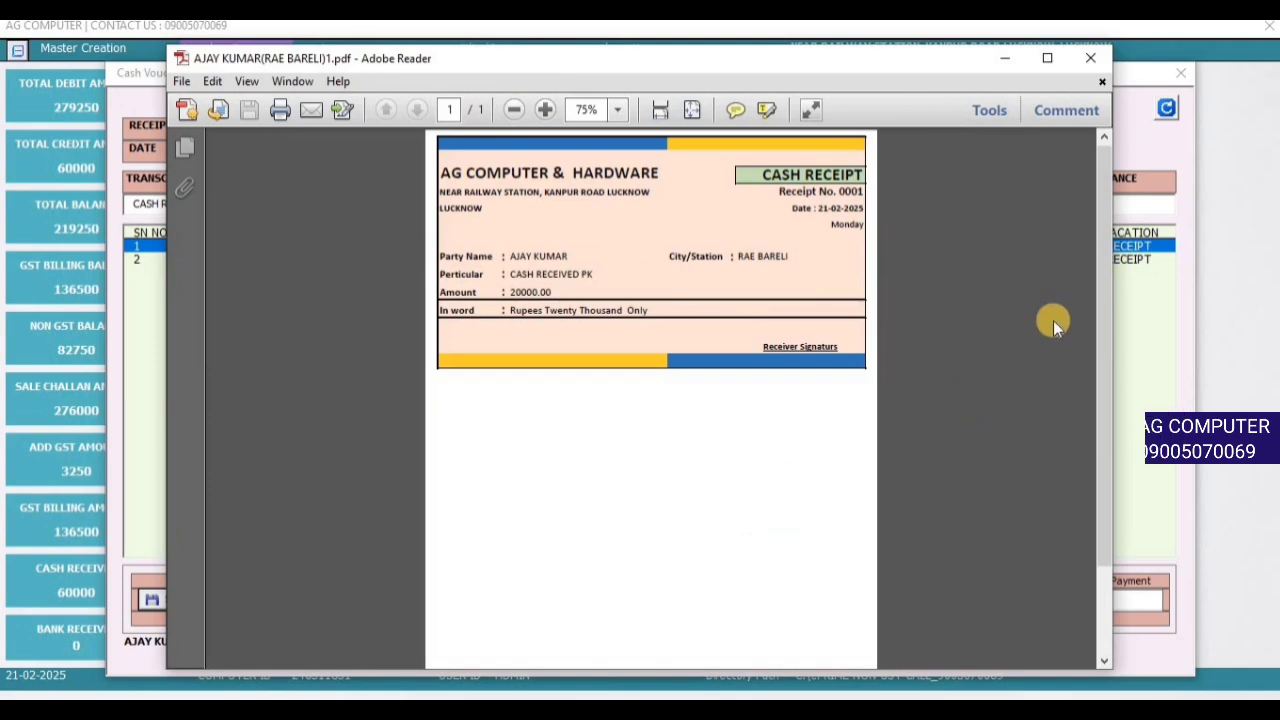
click(1092, 57)
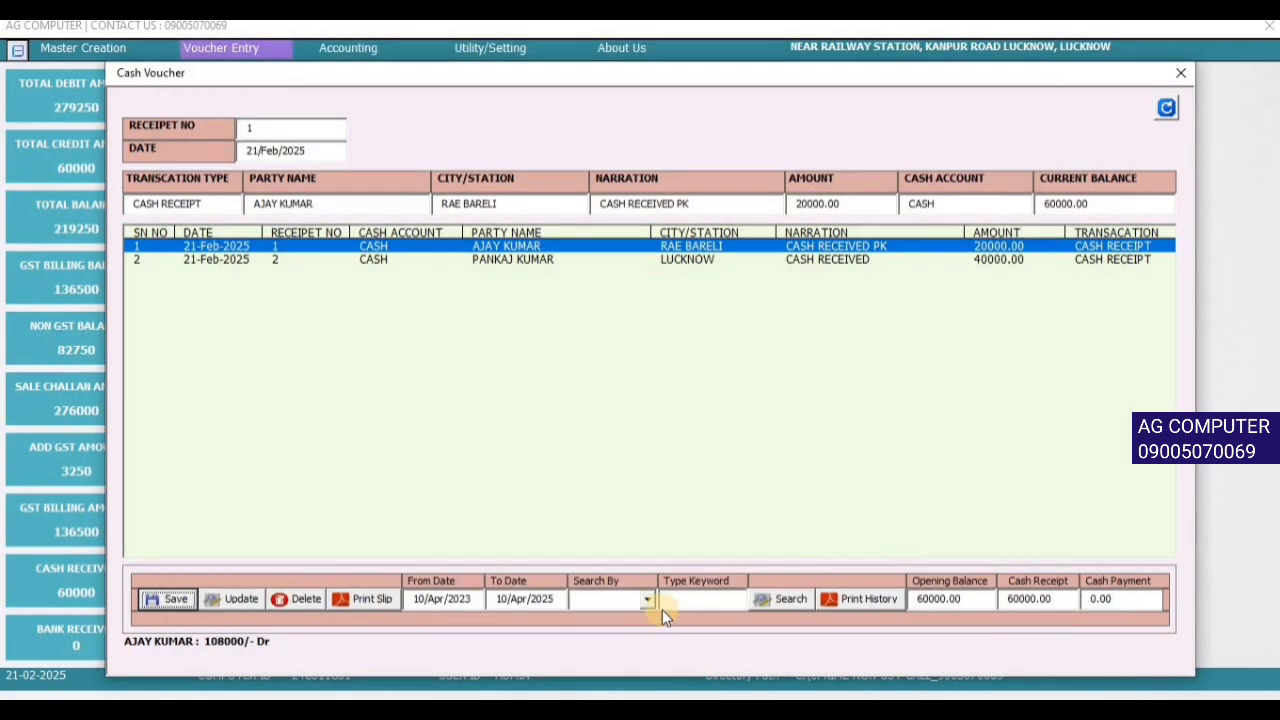
- Close the cash voucher and load the account statement for the Rae Bareli party
click(647, 599)
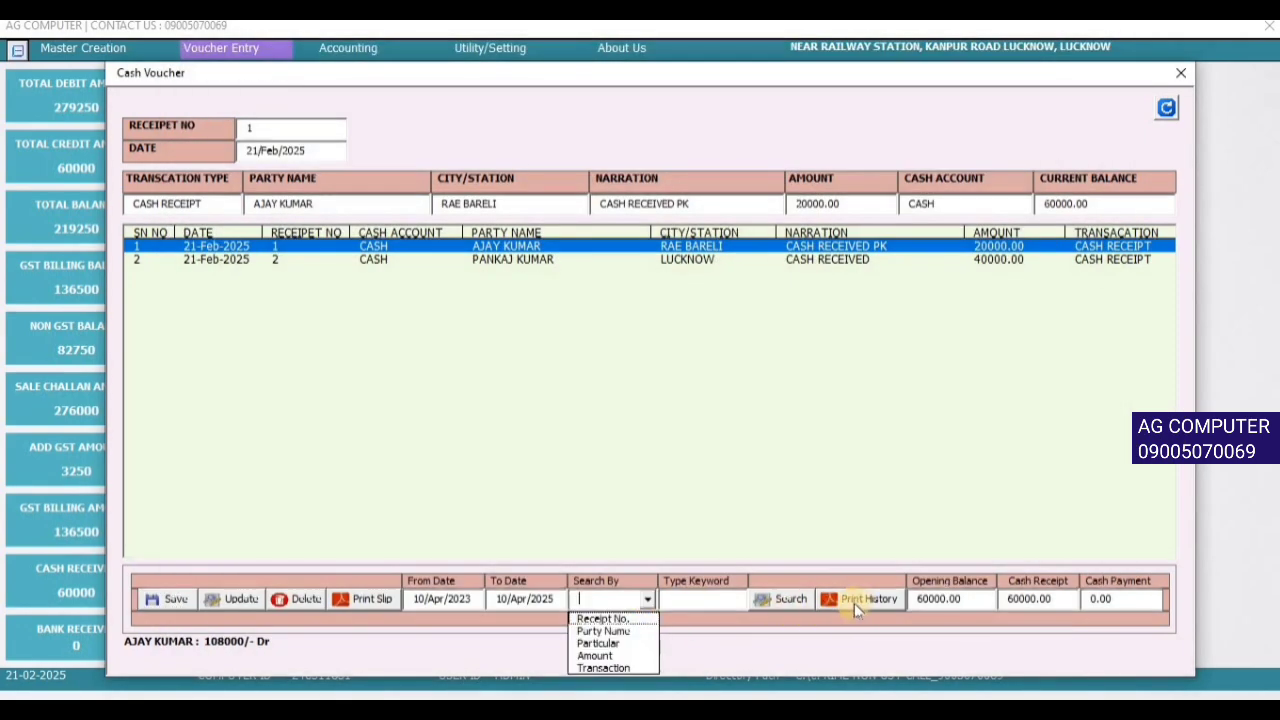
click(1182, 75)
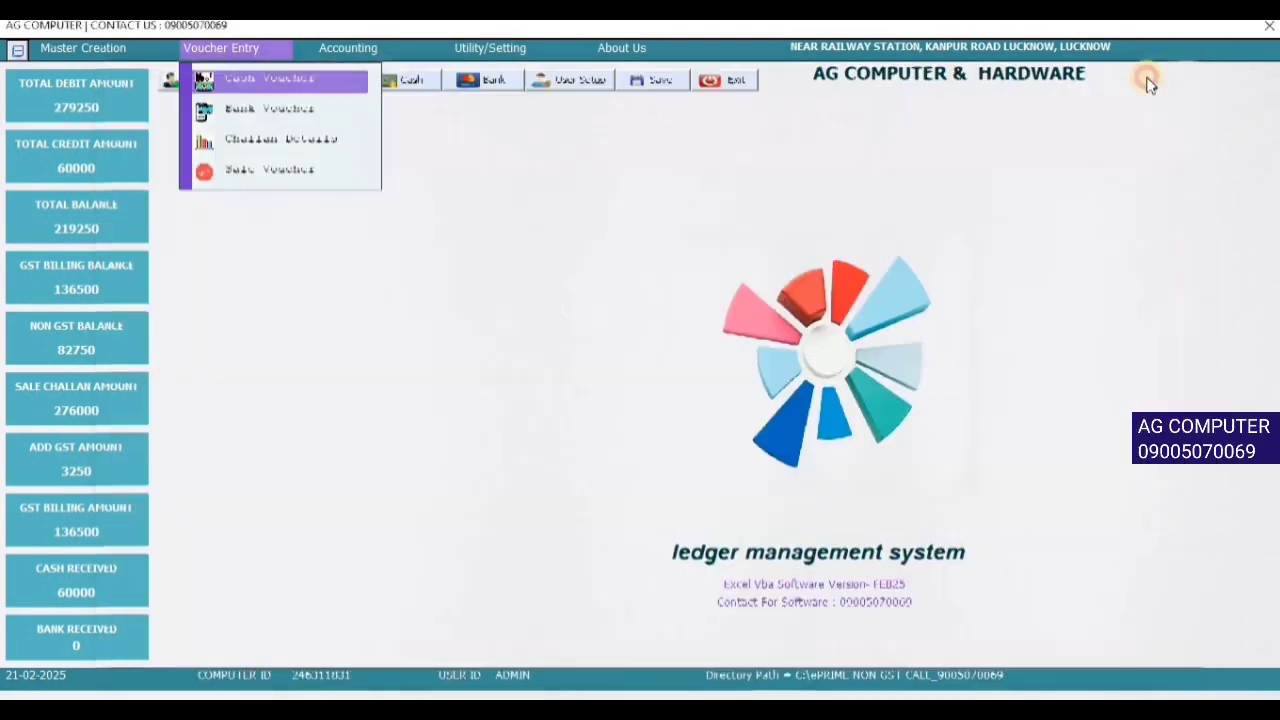
click(383, 49)
click(406, 80)
click(546, 174)
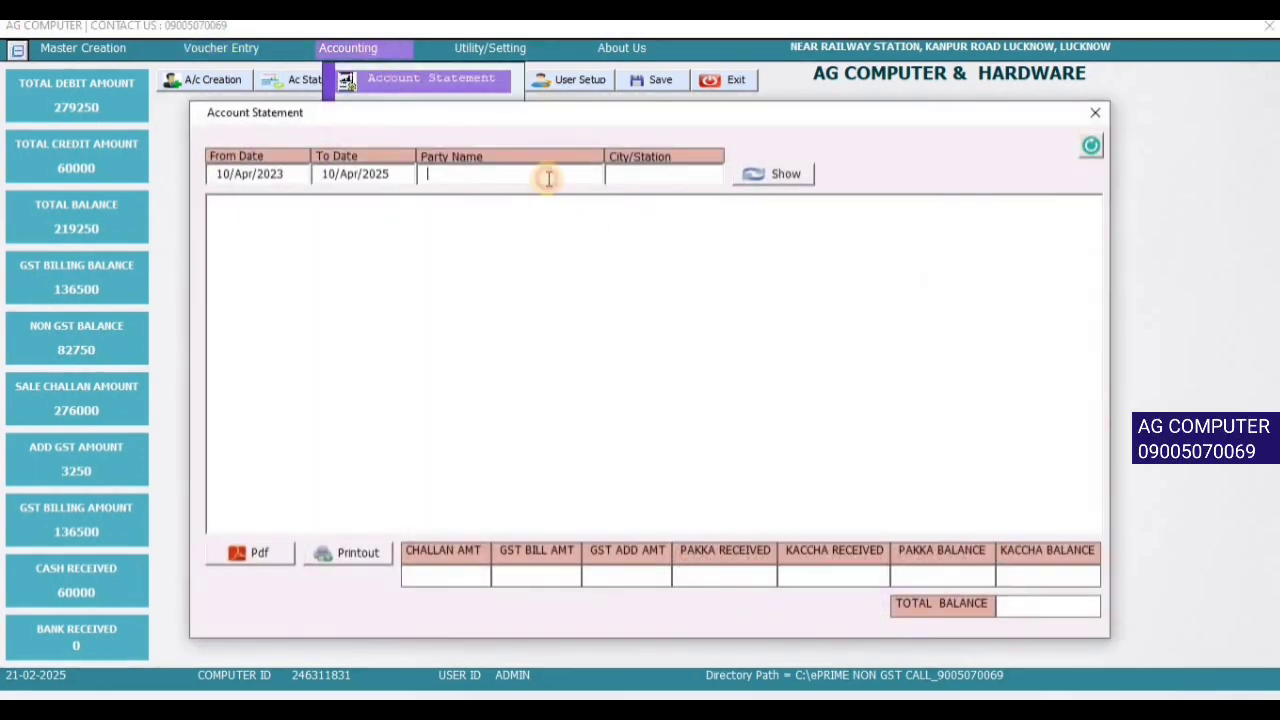
text(aja)
key(Return)
key(Return)
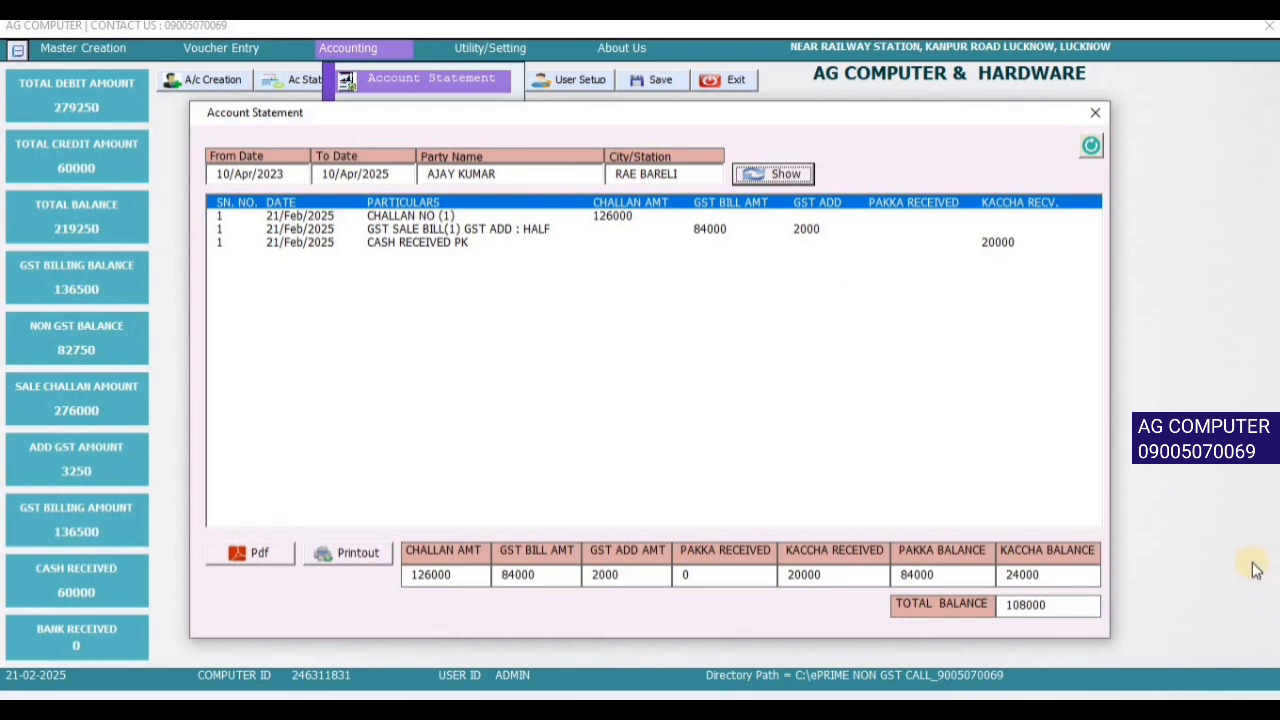
- Review the pakka, kaccha and 108000 total balances and the CASH RECEIVED PK entry, then close the statement
click(961, 581)
key(Tab)
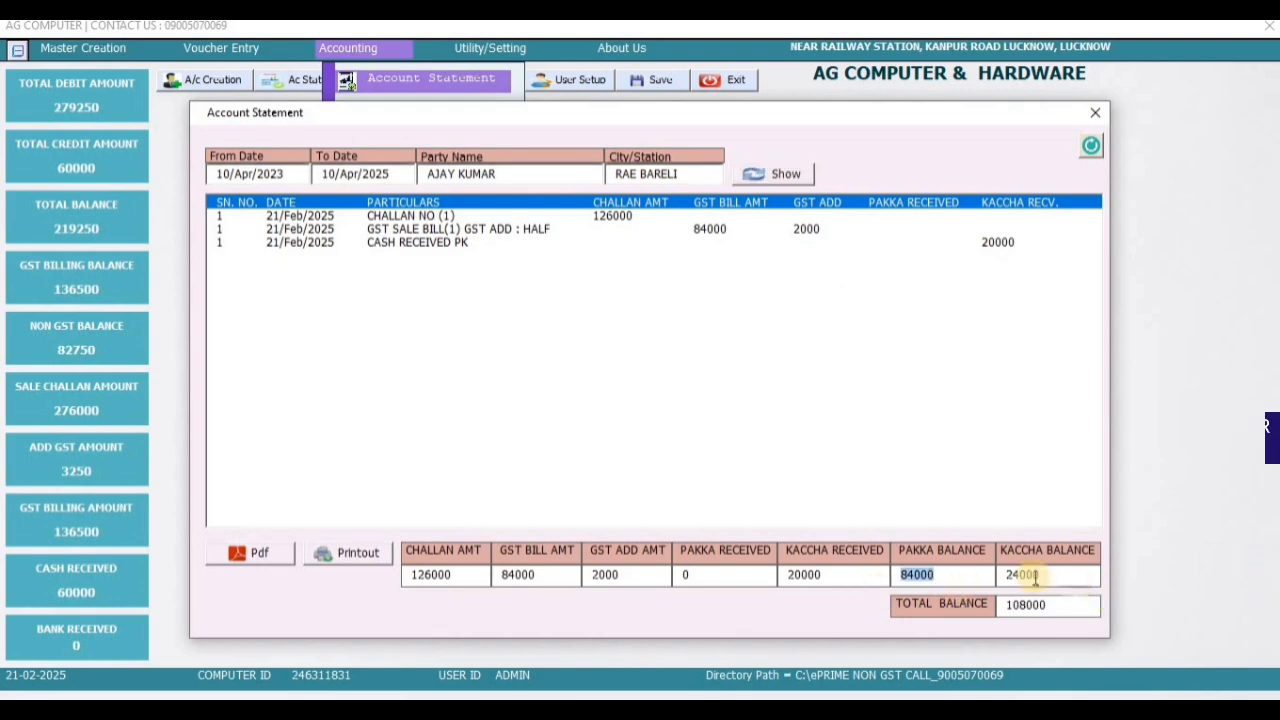
key(Tab)
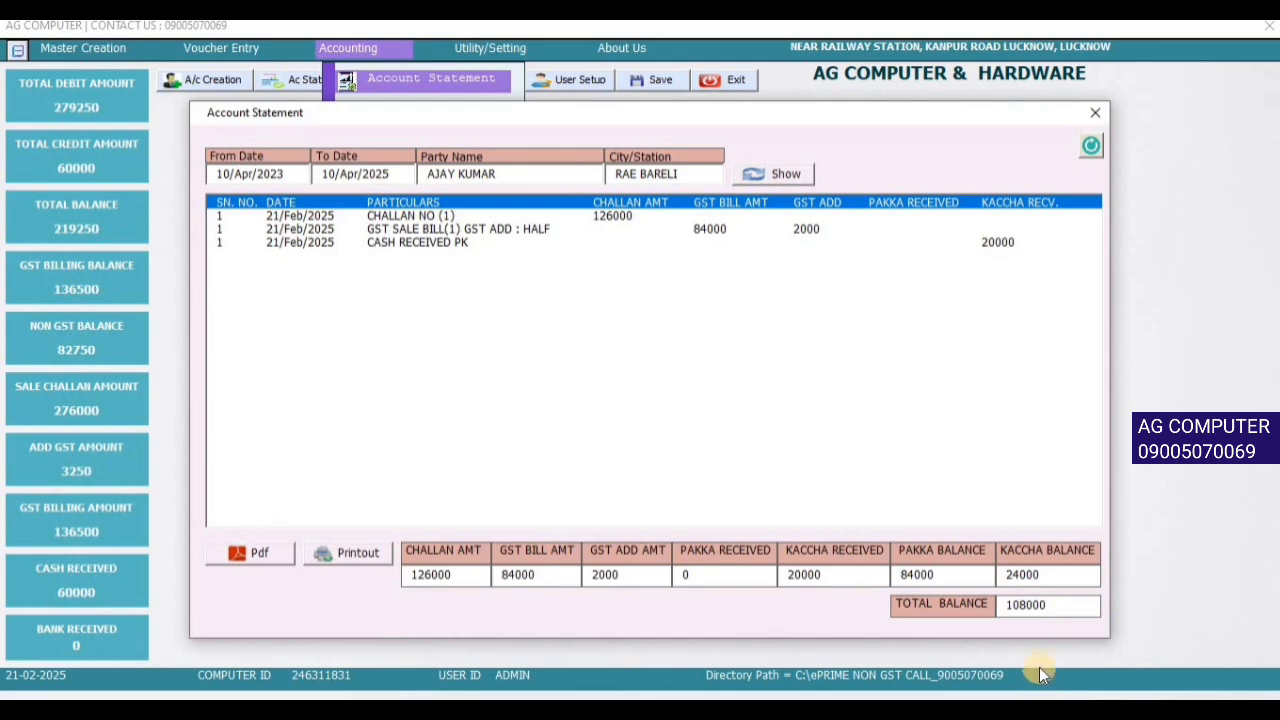
click(988, 248)
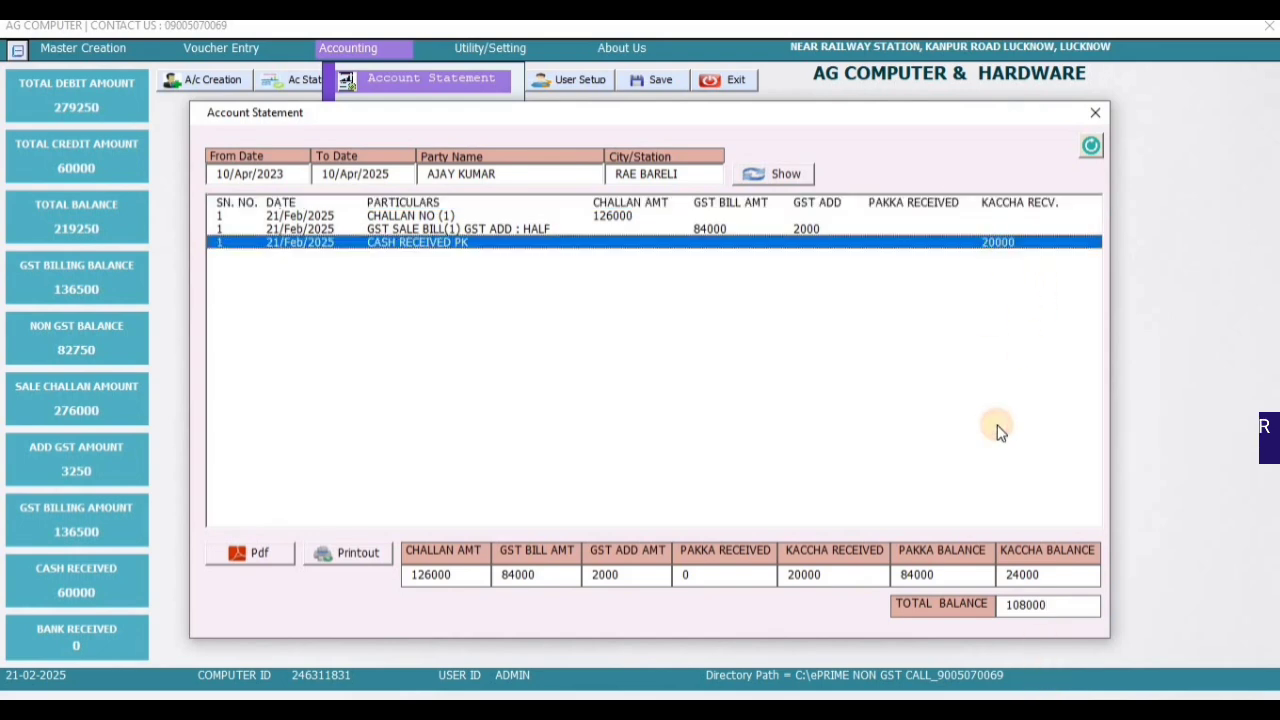
click(1088, 112)
click(240, 47)
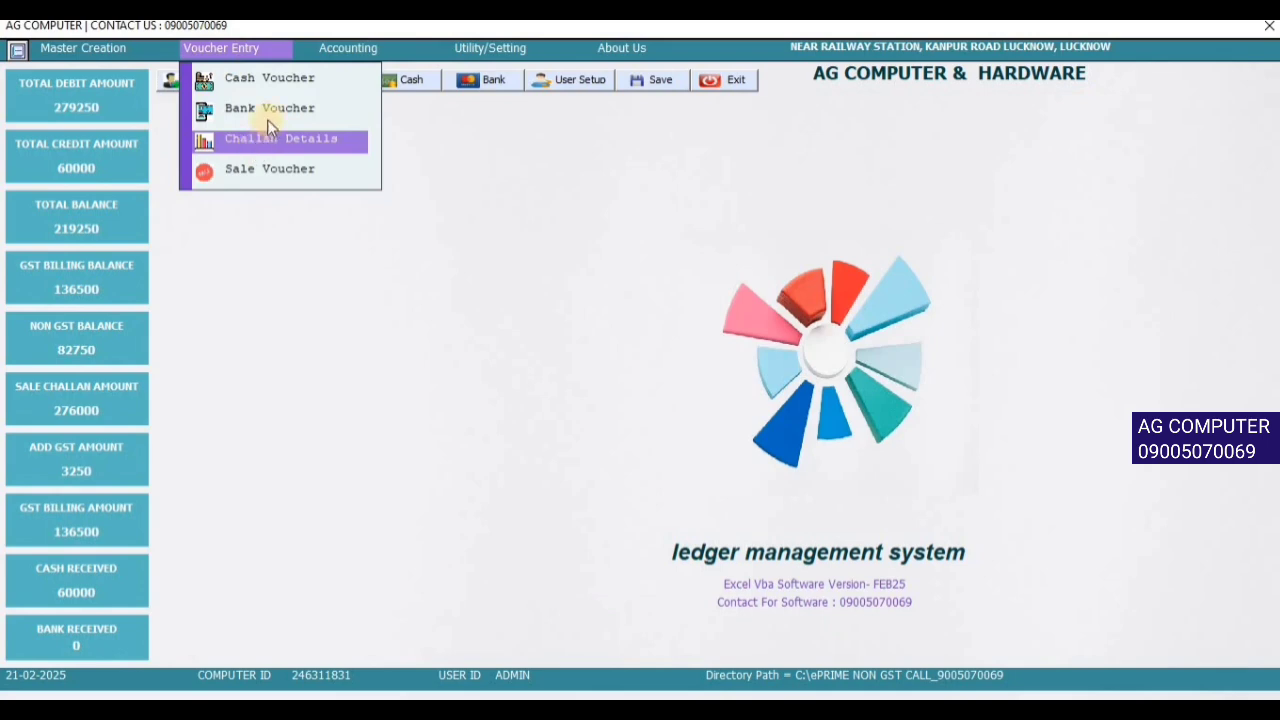
- Record a 100000 HDFC bank receipt from the Rae Bareli party with narration CHQ. NO.-
click(268, 110)
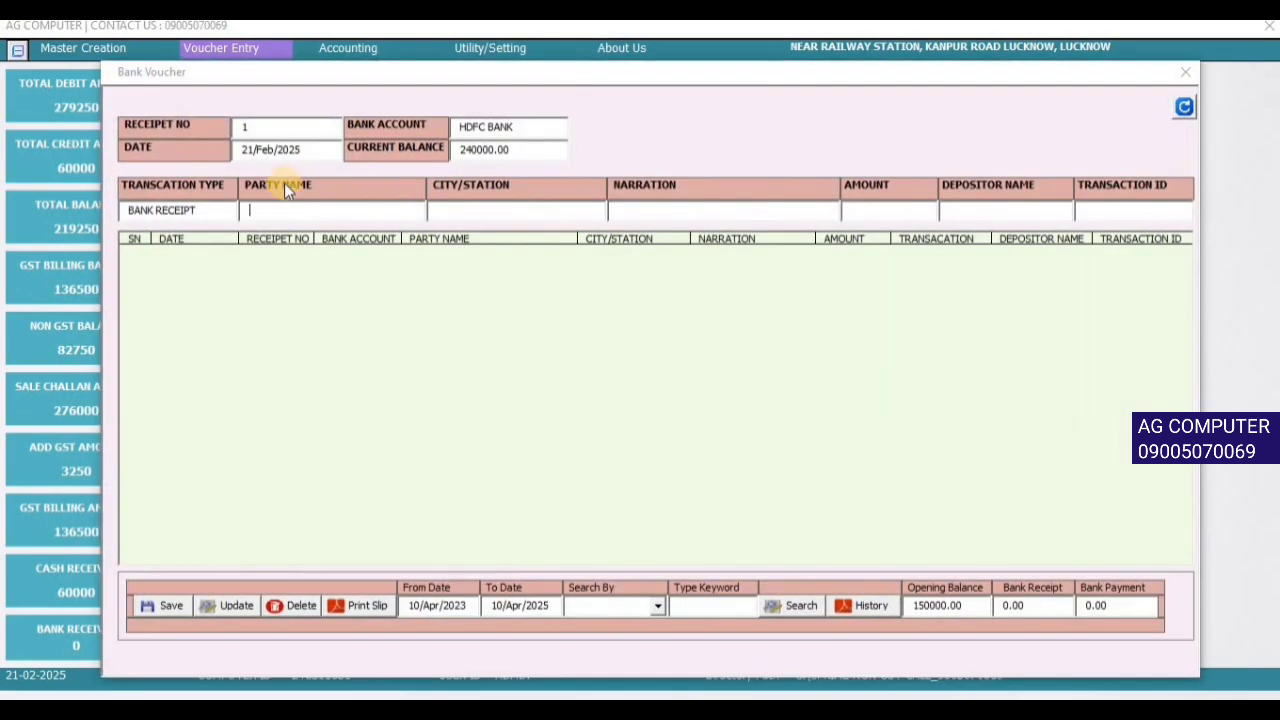
text(AJ)
key(Down)
key(Return)
key(Return)
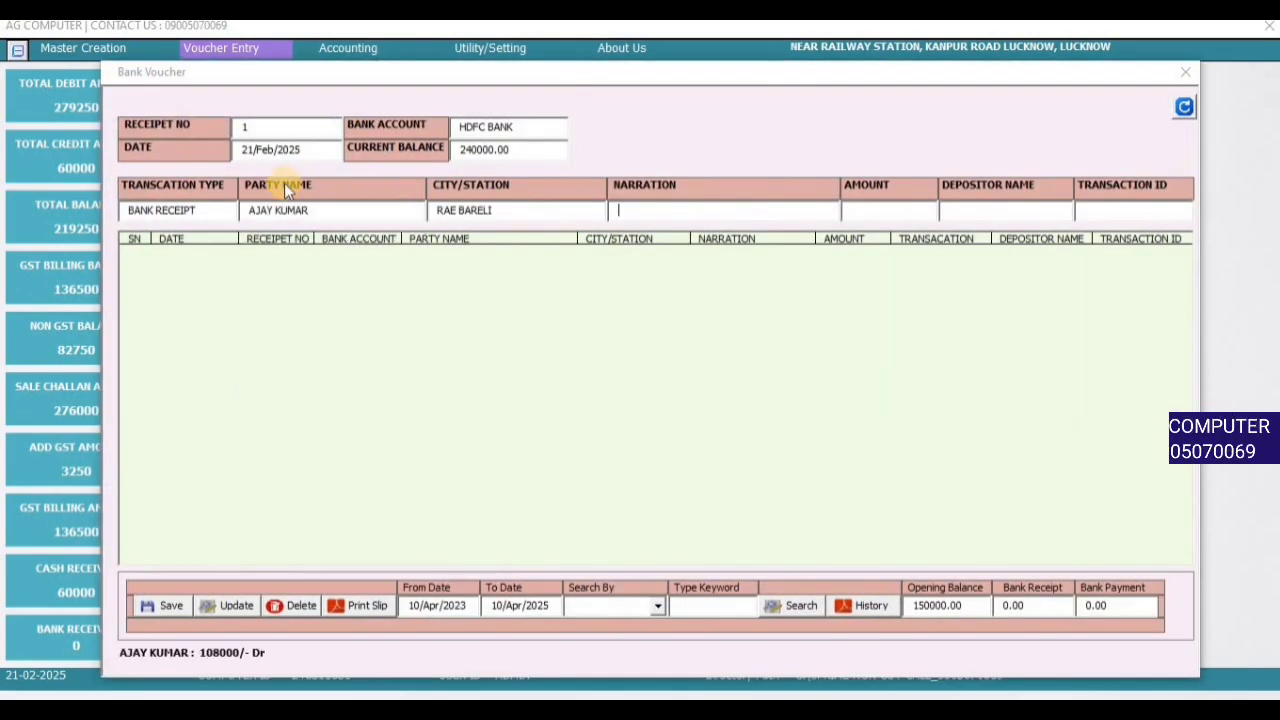
text(RTGS)
click(730, 229)
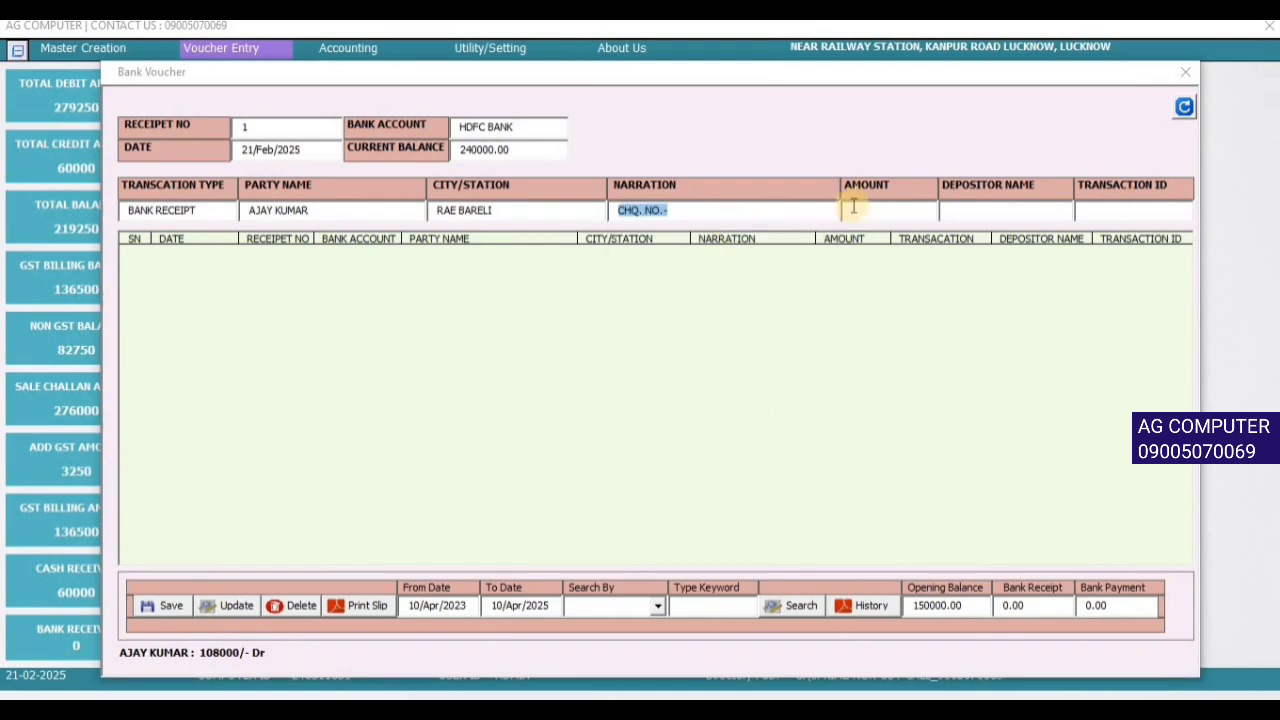
click(895, 205)
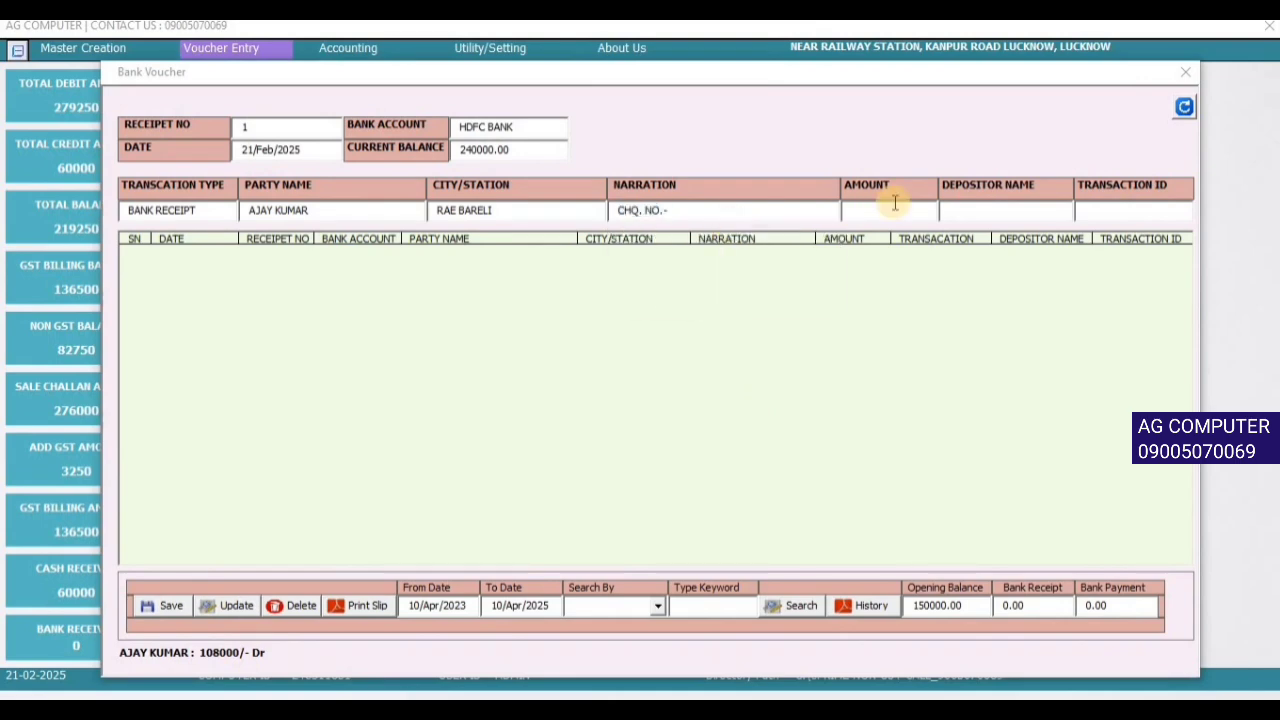
text(100000)
key(Return)
key(Return)
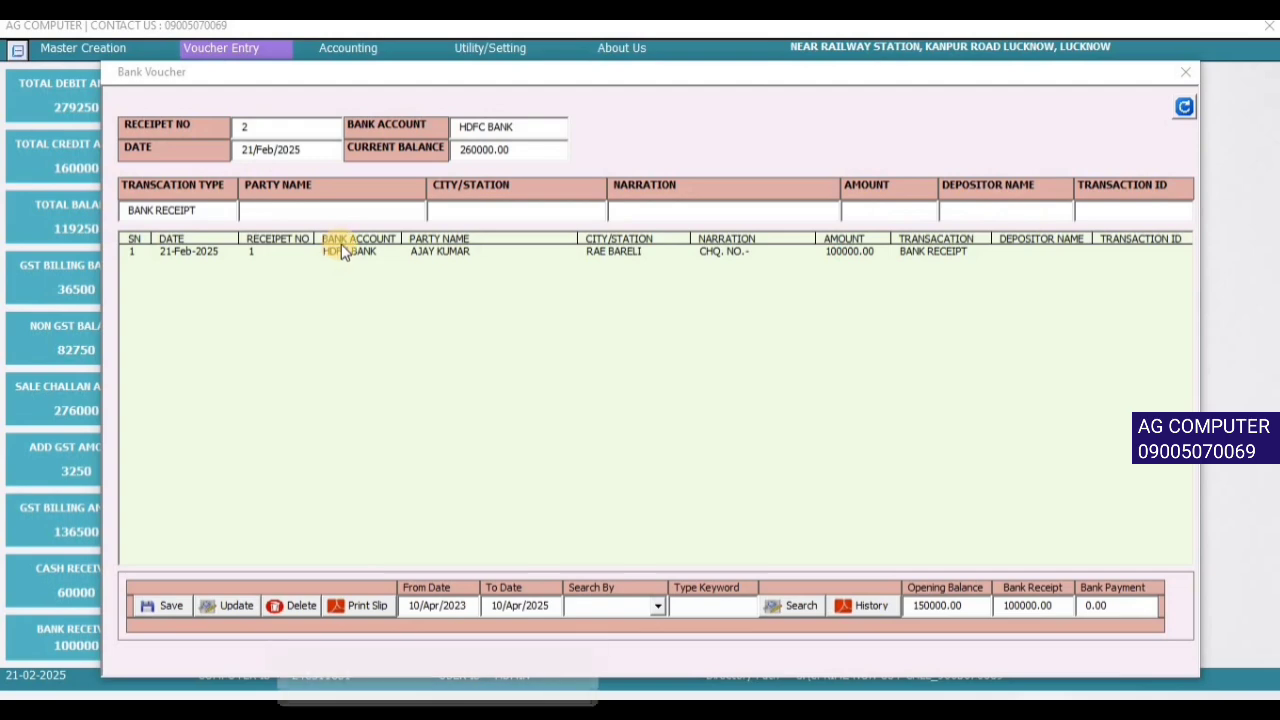
- Record a 40000 bank receipt from the Lucknow party with narration GOOGLE PAY
text(PAN)
key(Return)
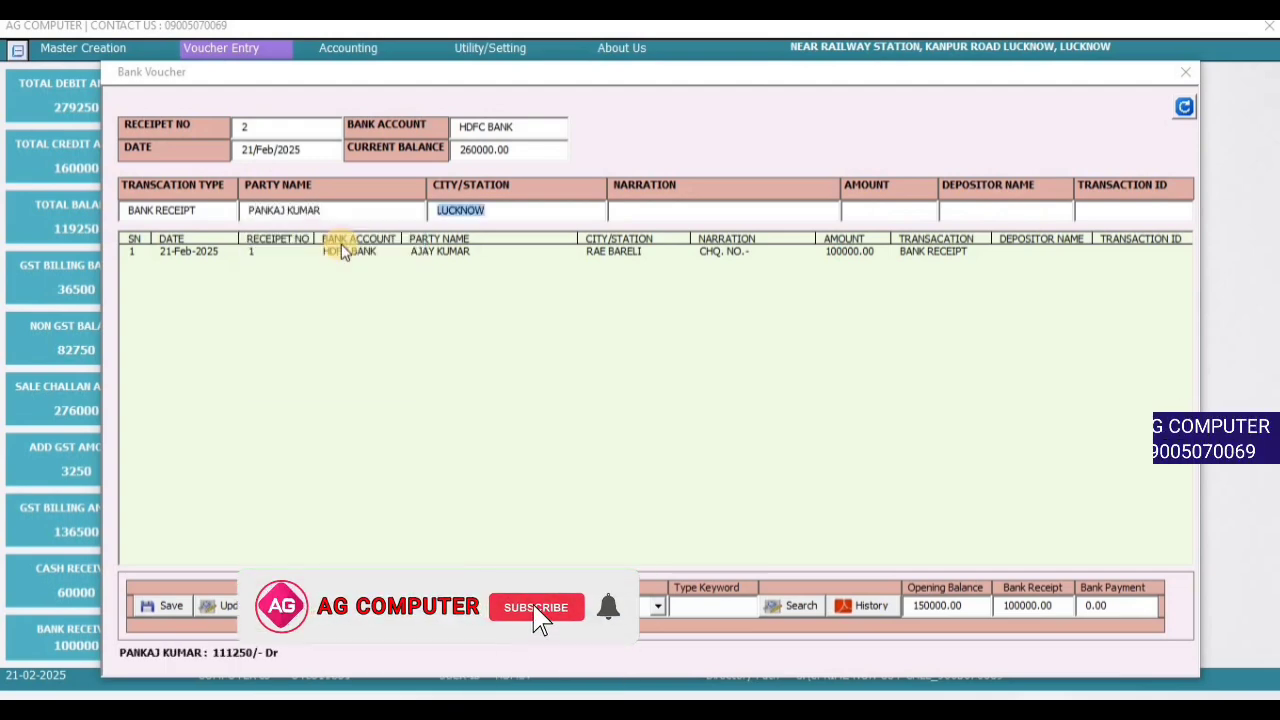
key(Return)
key(Down)
key(Down)
key(Down)
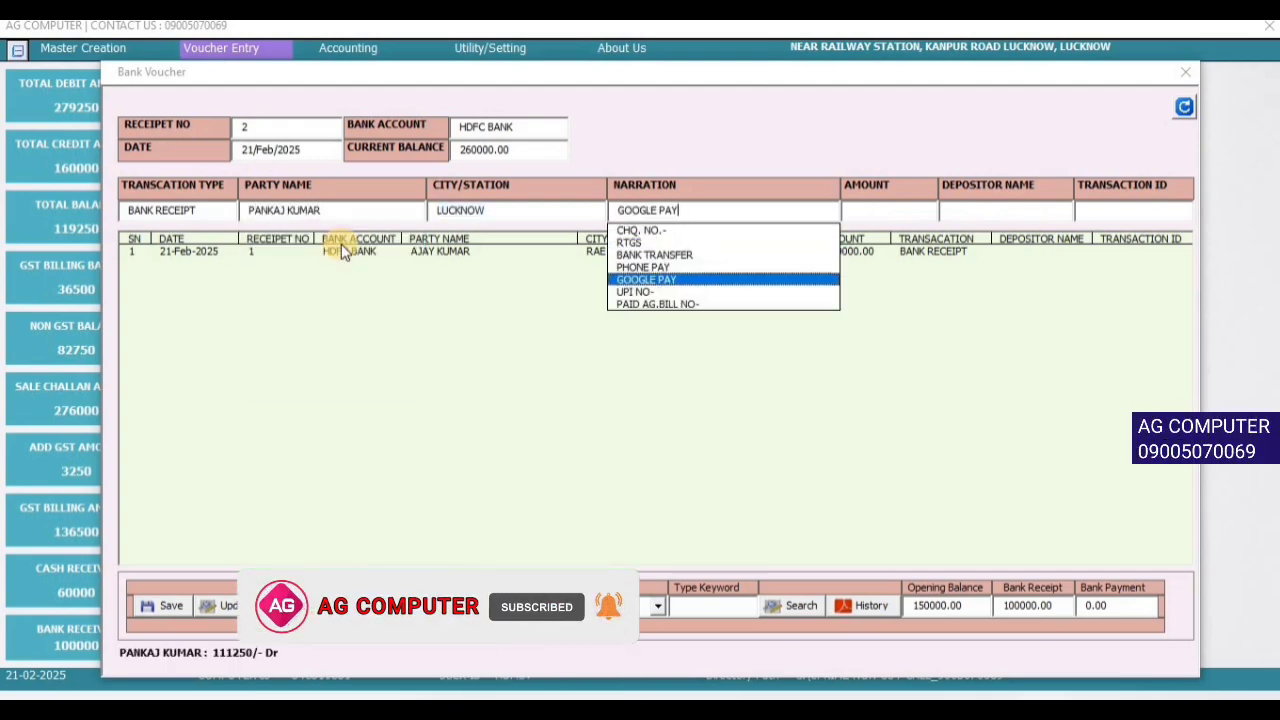
key(Return)
text(8)
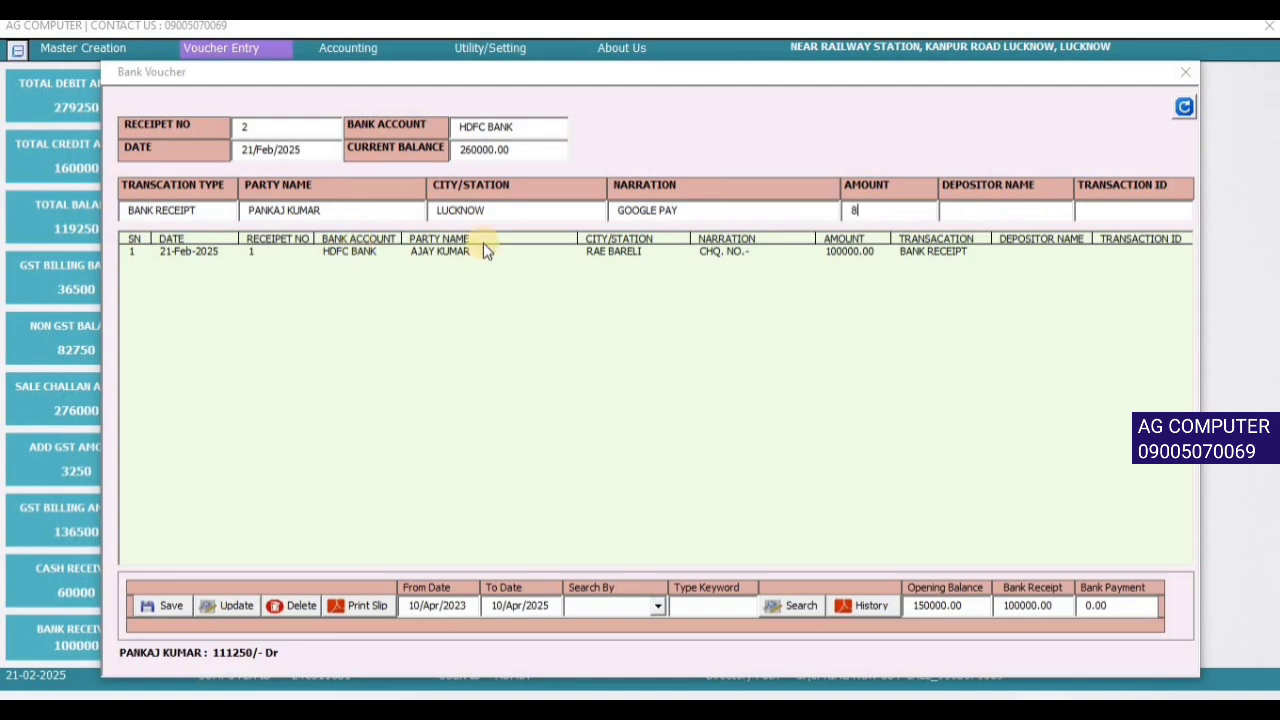
text(40000)
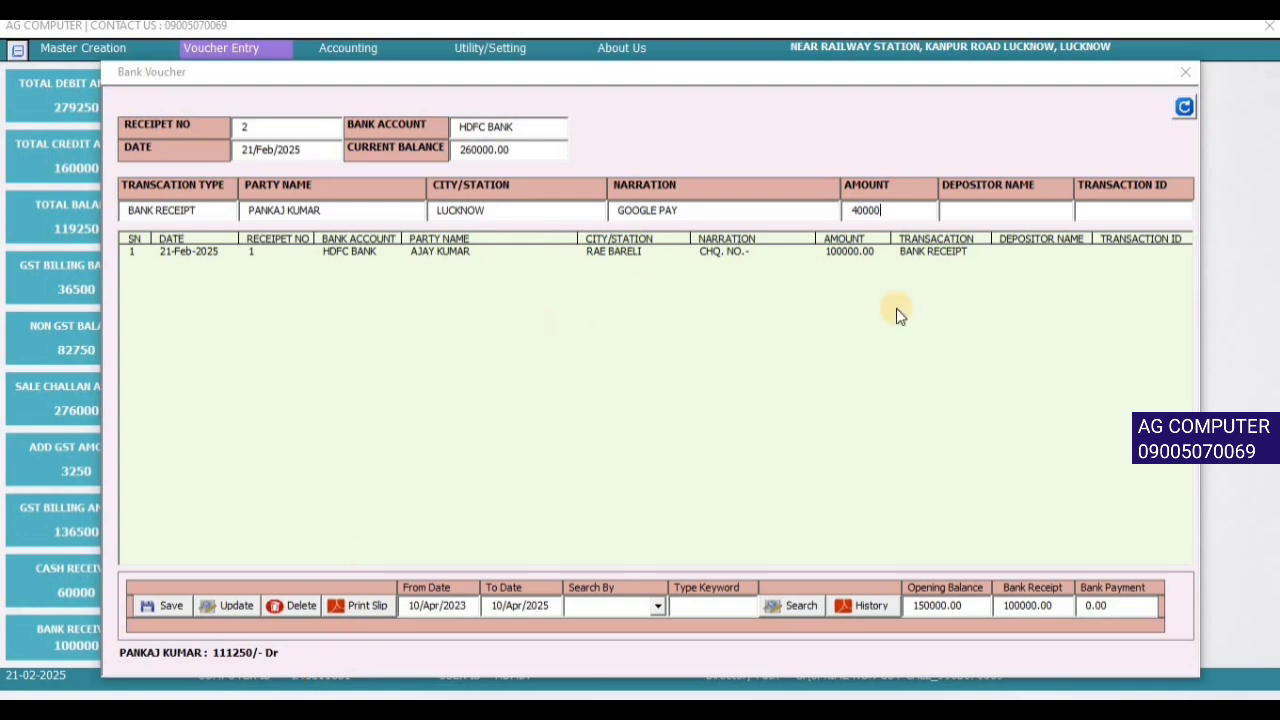
key(Return)
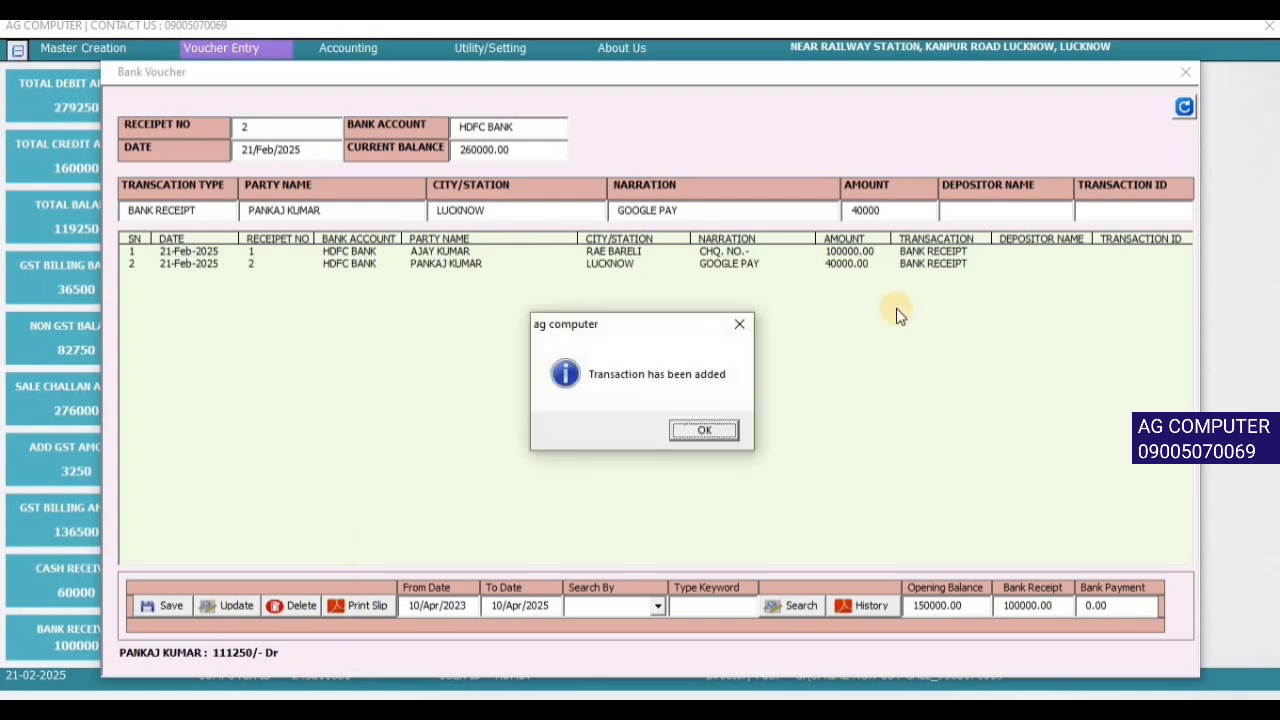
key(Return)
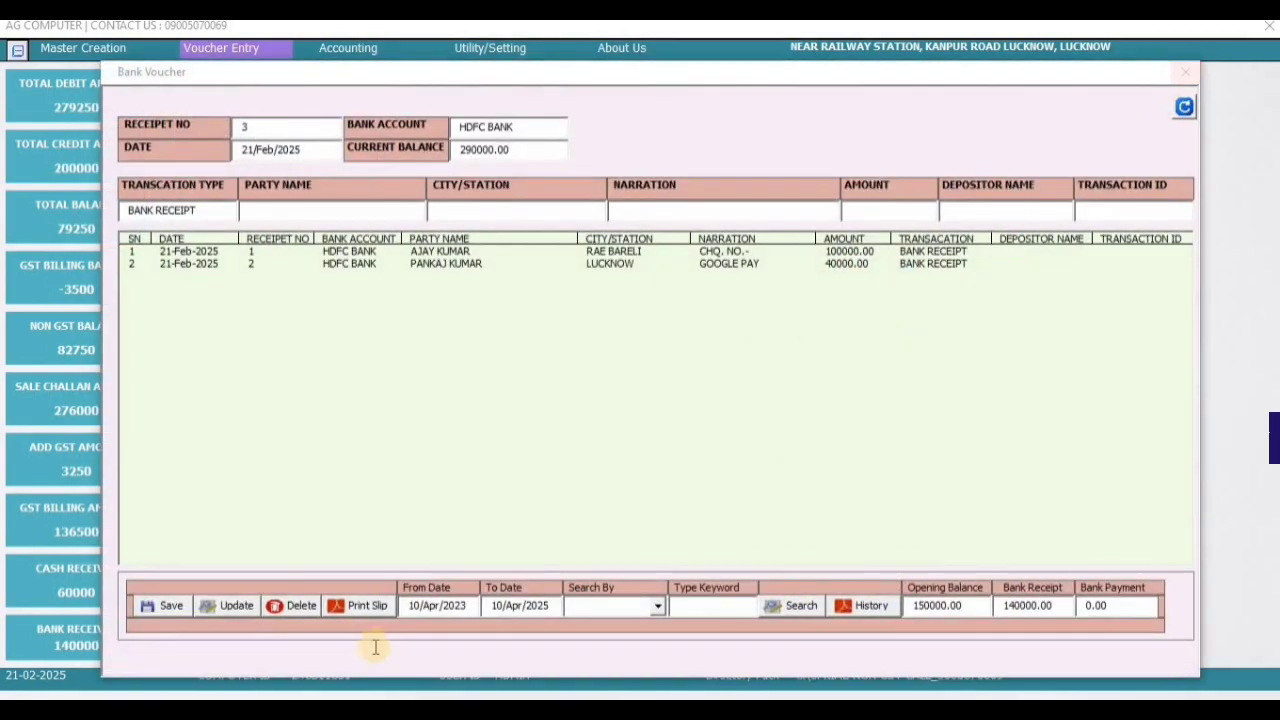
- Generate the PDF slip for bank receipt 0002 (40000), review it at 100%, then close it and the voucher
click(440, 264)
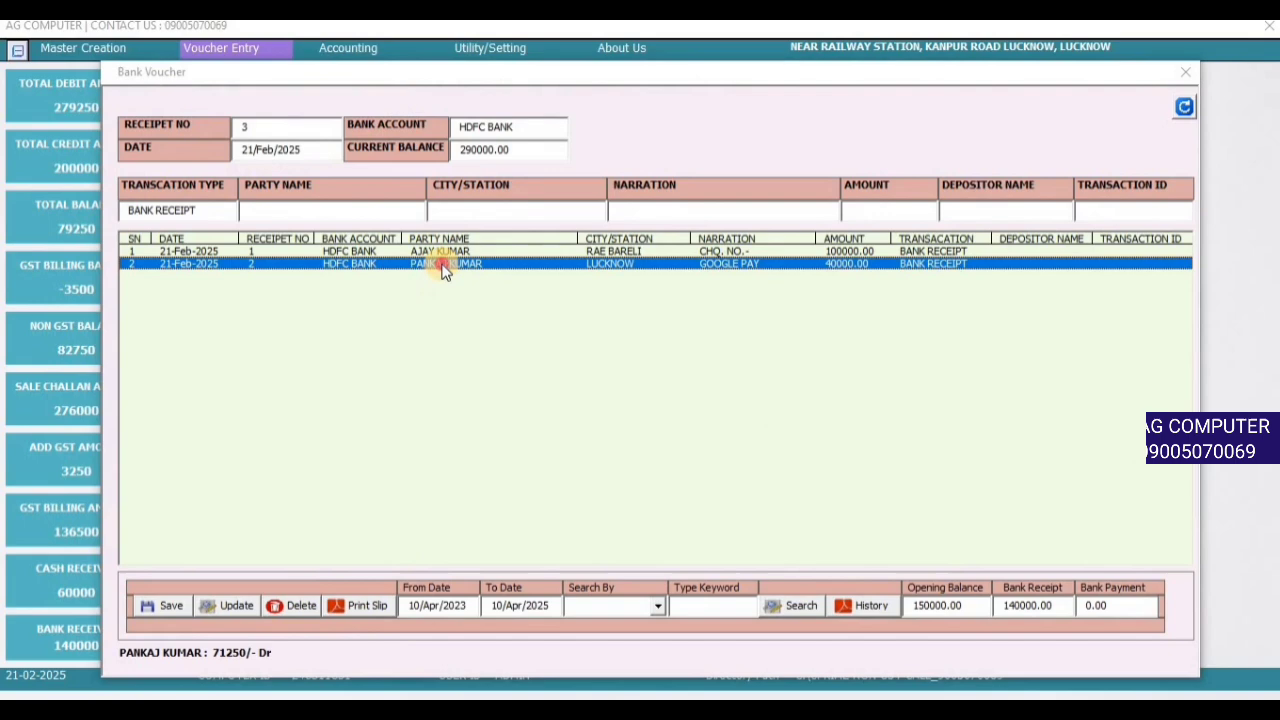
click(365, 606)
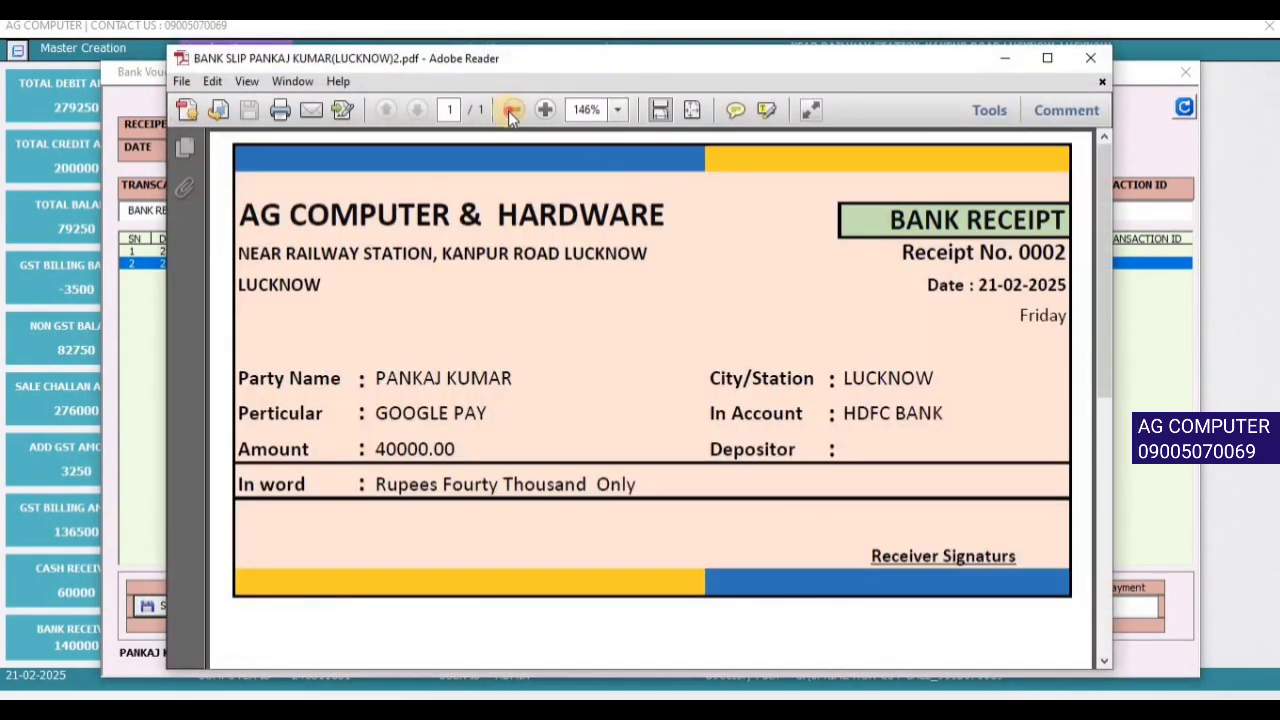
click(511, 111)
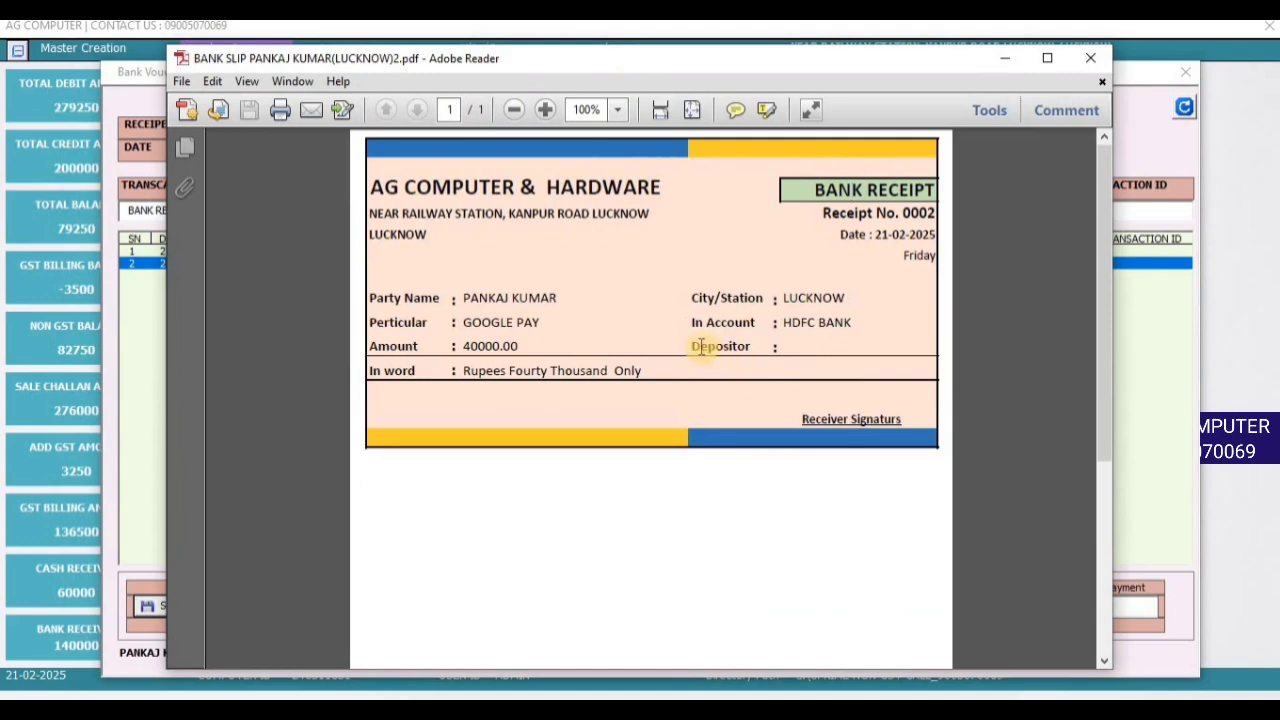
drag(700, 346, 777, 346)
click(1081, 64)
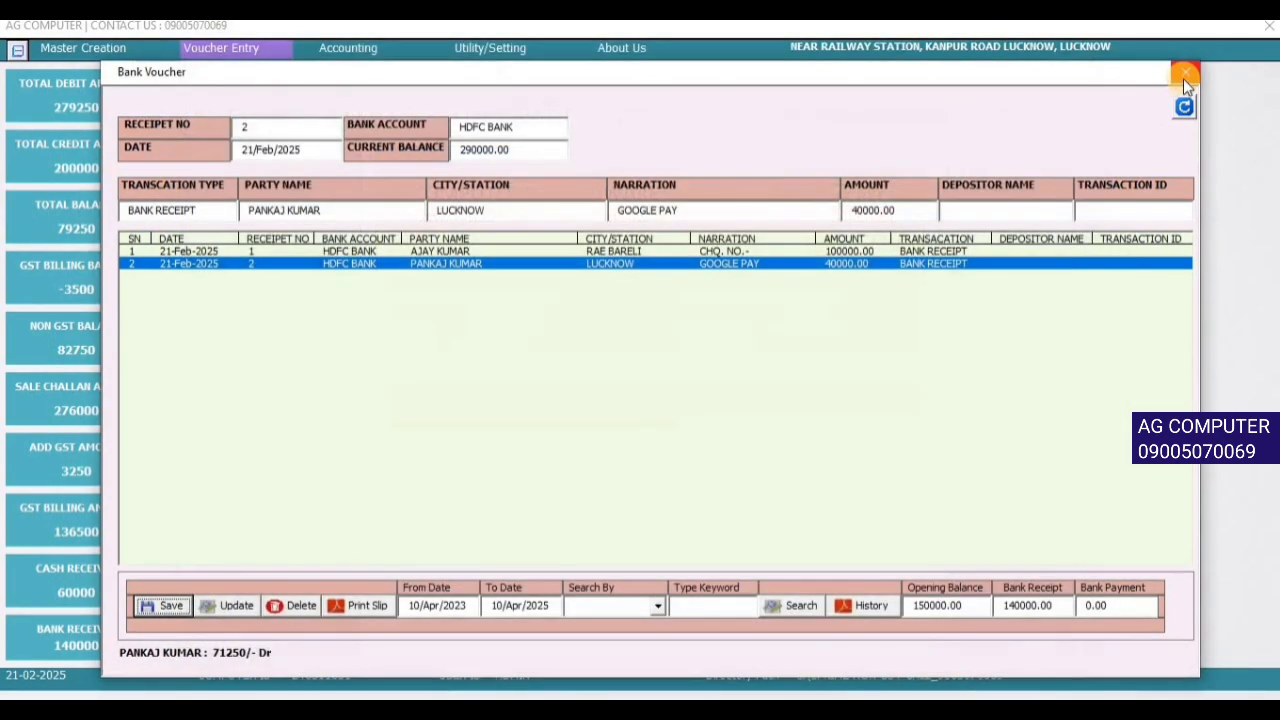
click(1184, 74)
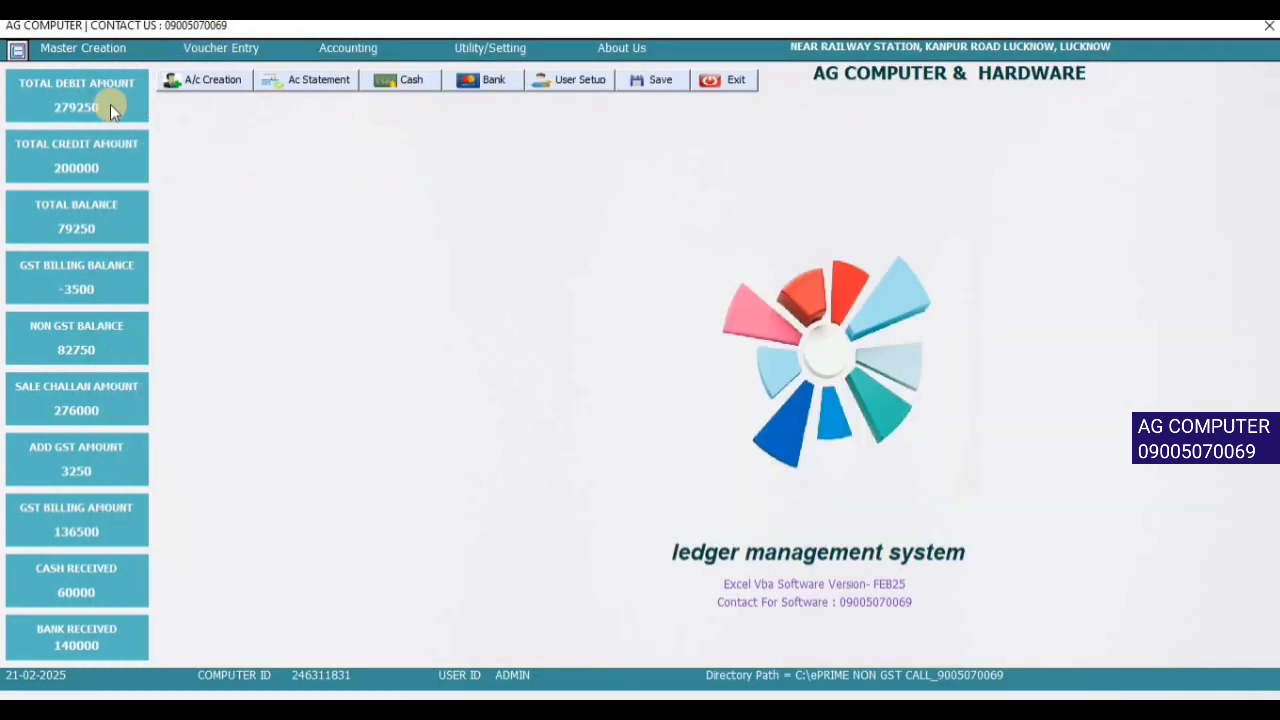
- Show the Rae Bareli party's statement and check balances: pakka -16000, kaccha 24000, total 8000
click(383, 54)
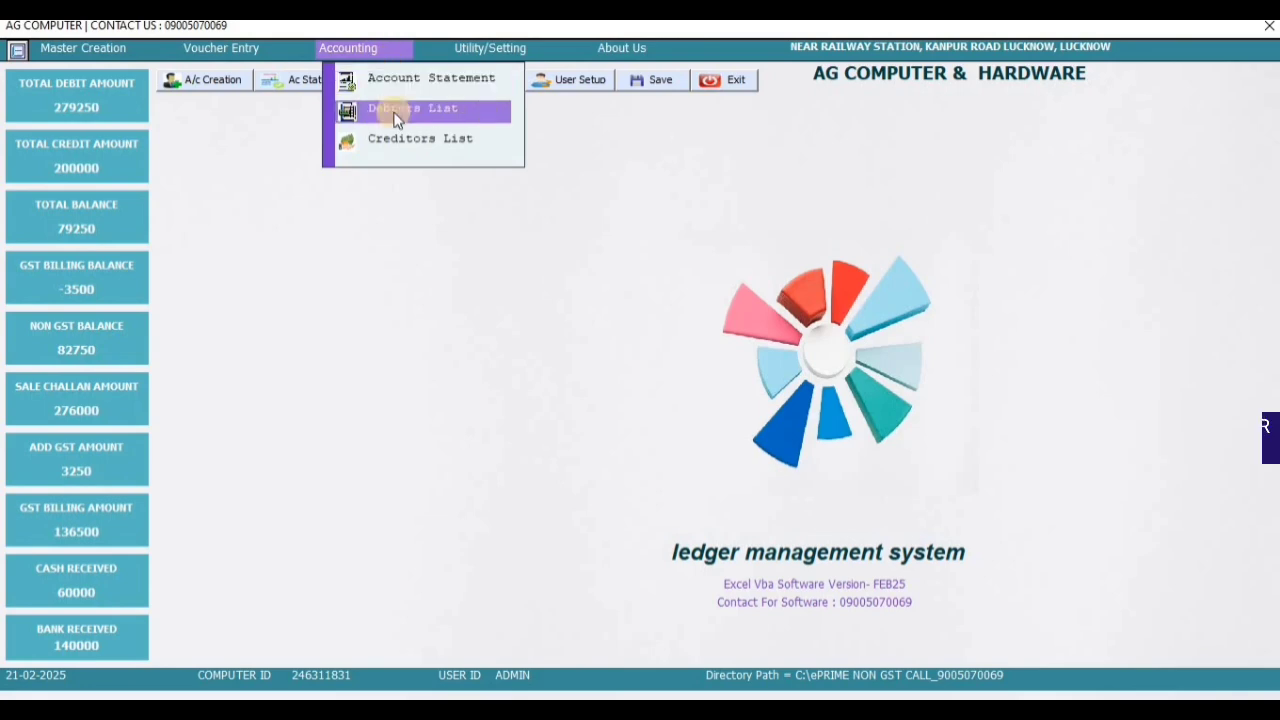
click(380, 79)
click(493, 179)
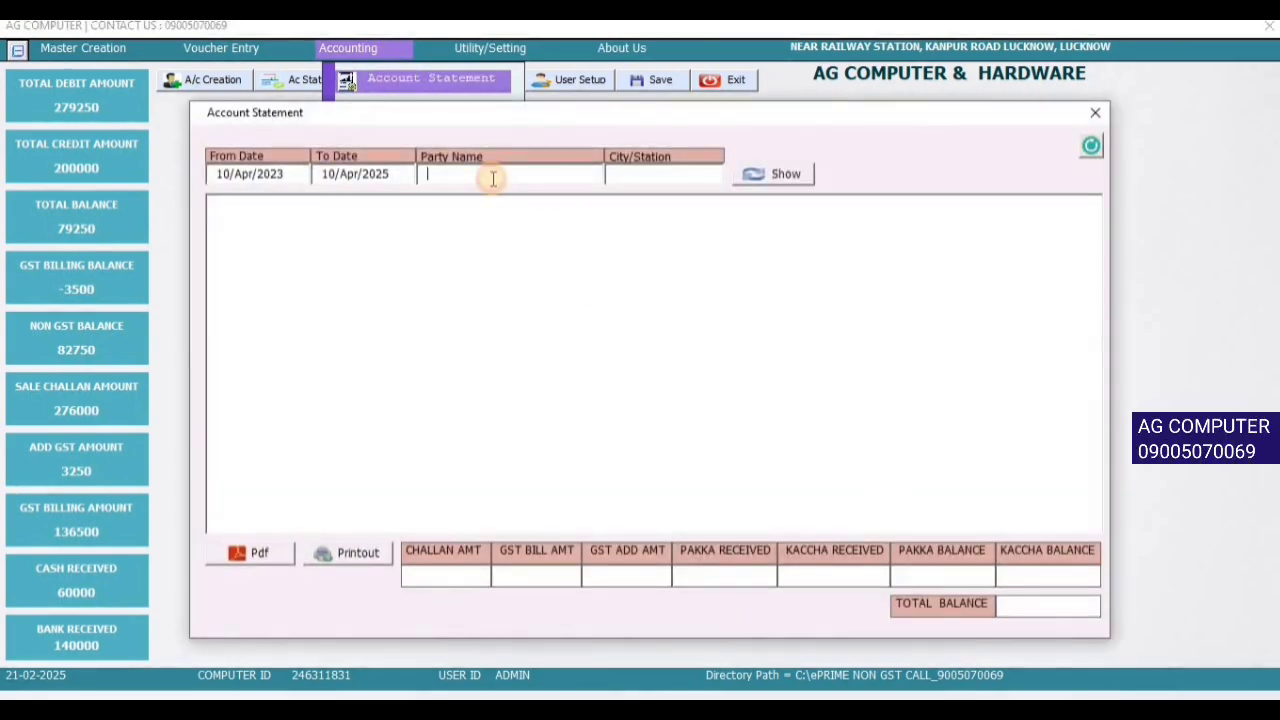
text(AJA)
key(Down)
key(Return)
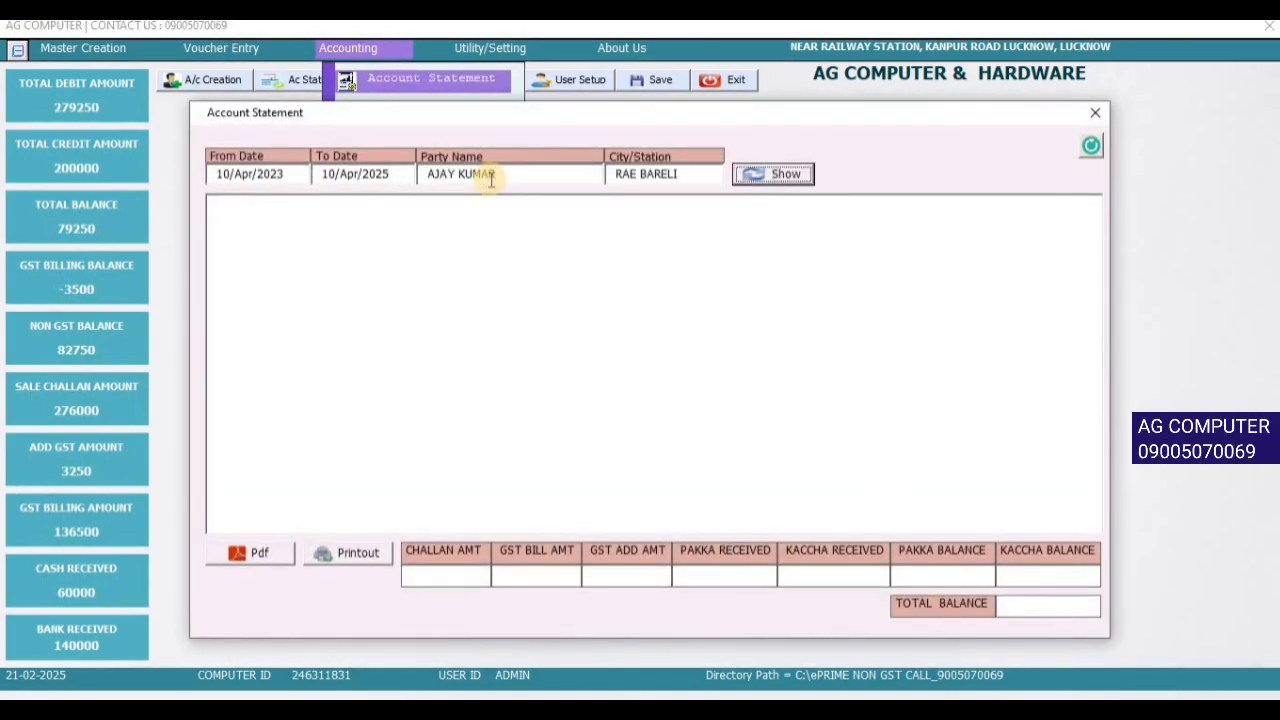
key(Return)
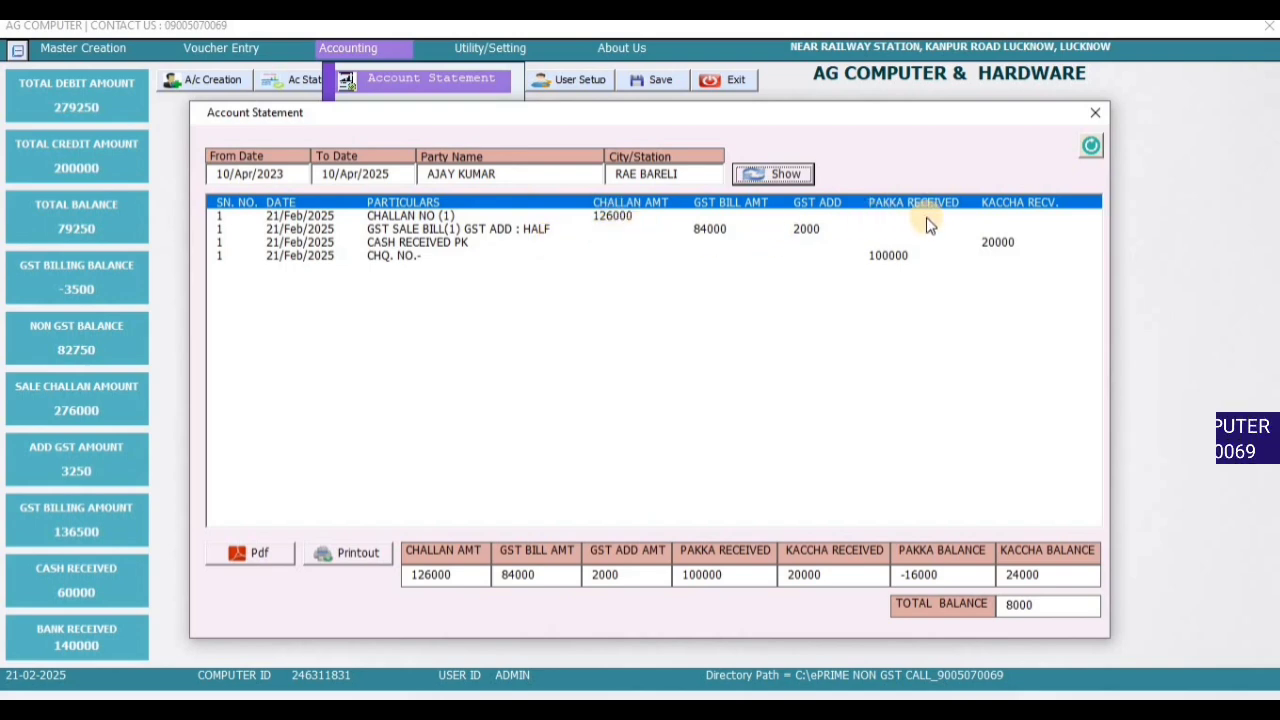
drag(968, 572, 842, 570)
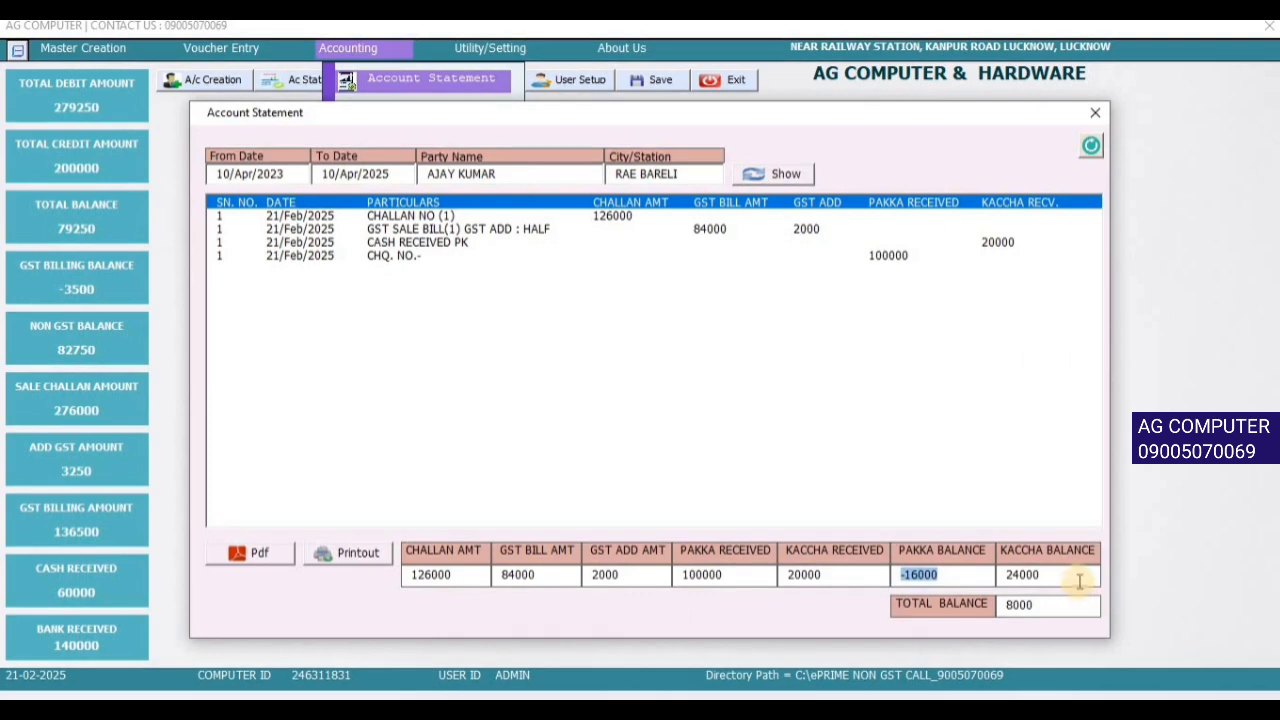
drag(1076, 578, 952, 576)
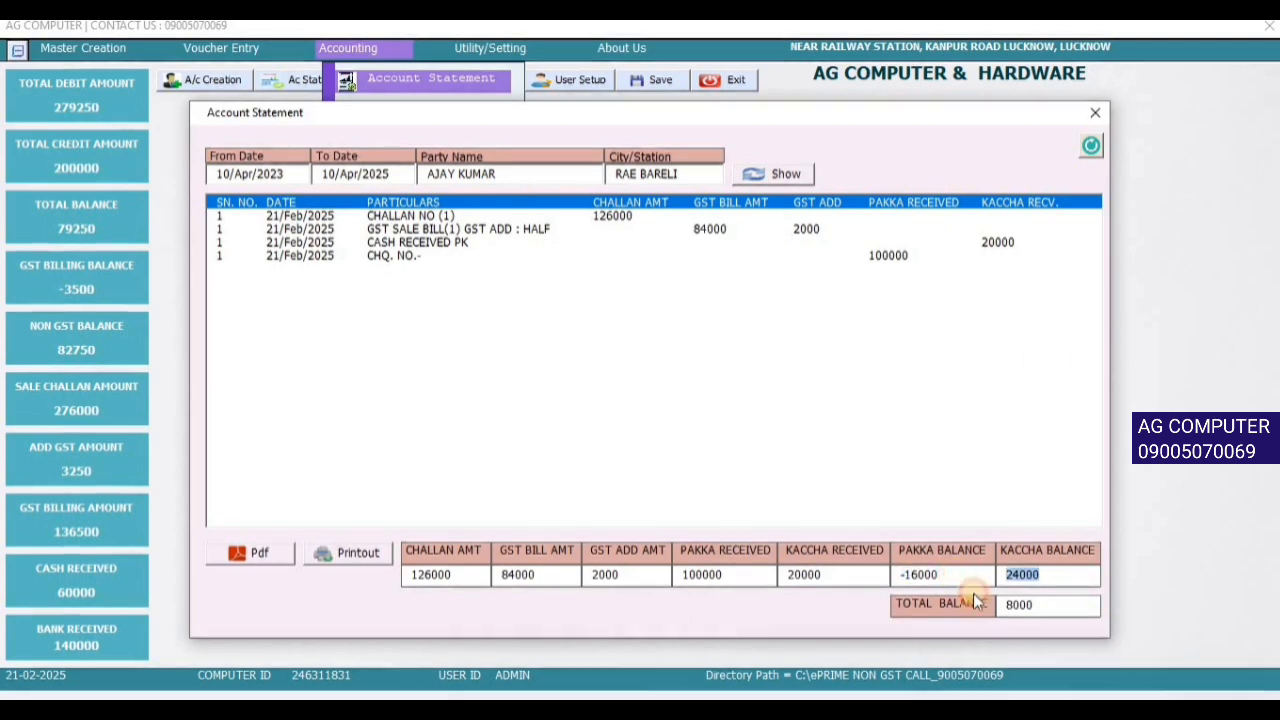
drag(1057, 605, 856, 601)
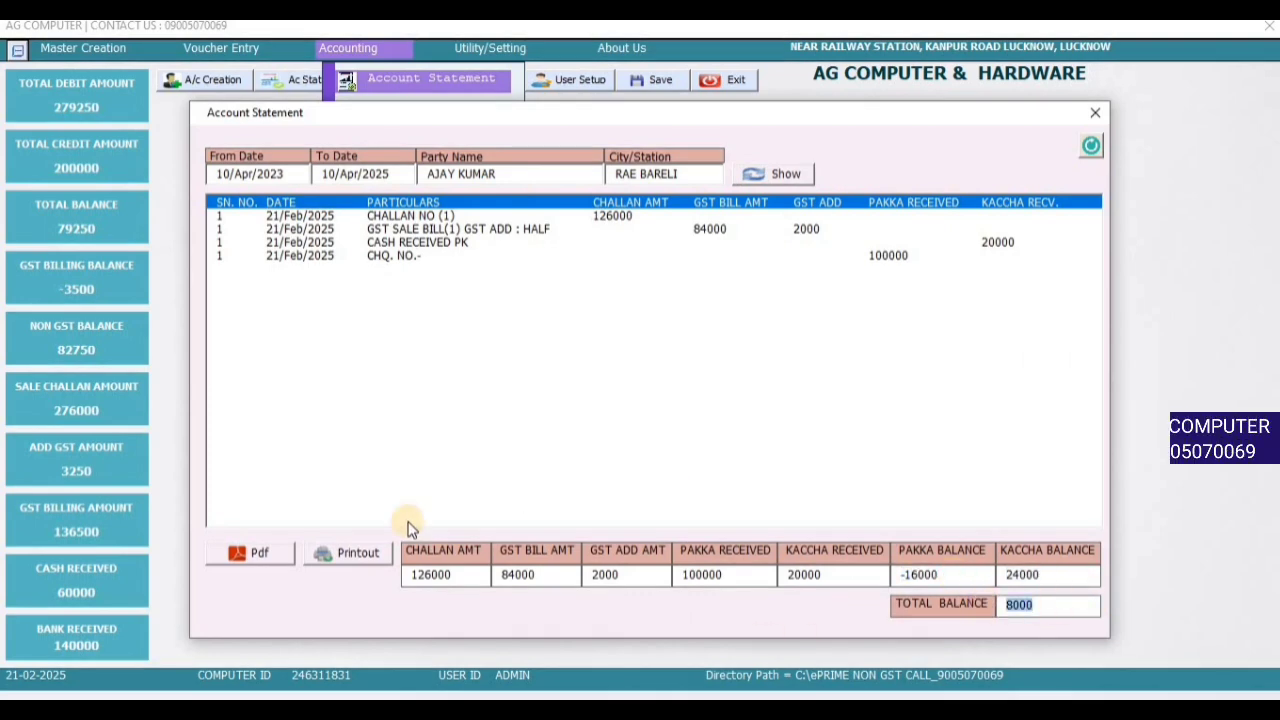
- Export the Rae Bareli party's statement to PDF, review it, and close the PDF
click(248, 553)
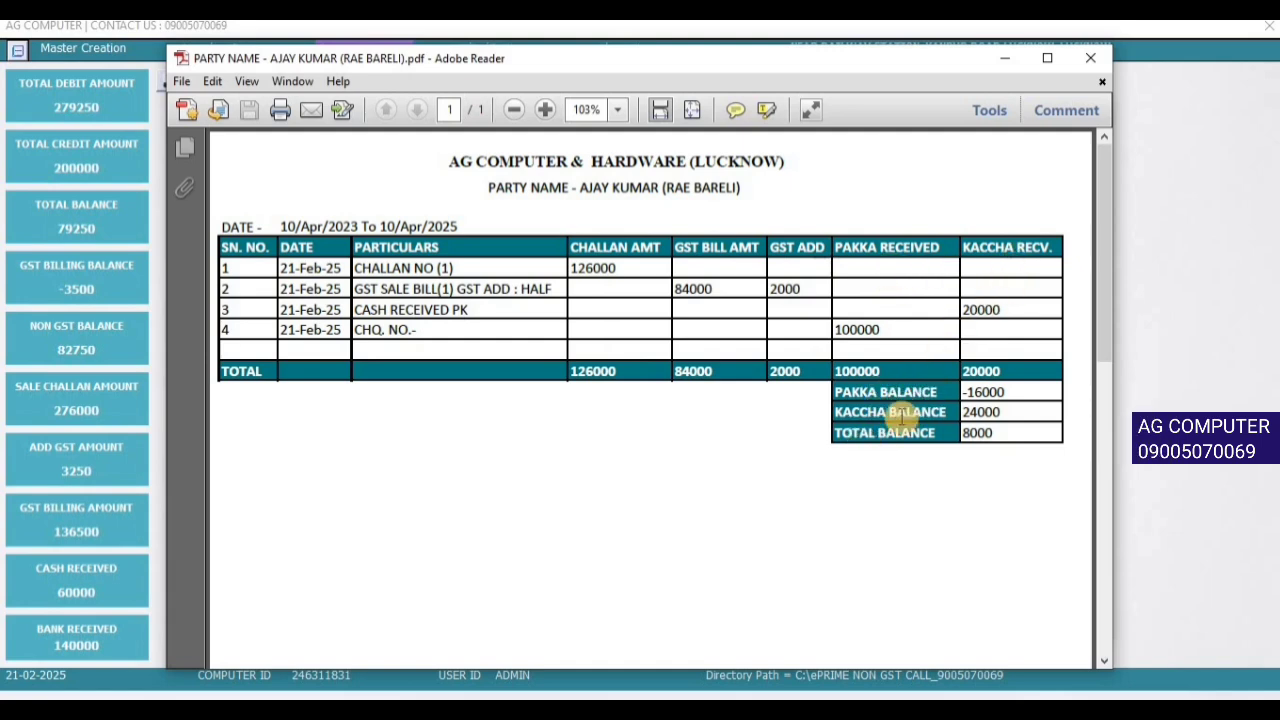
click(1088, 59)
- Close the statement, open the Debtors List and browse the eight party rows
click(1090, 118)
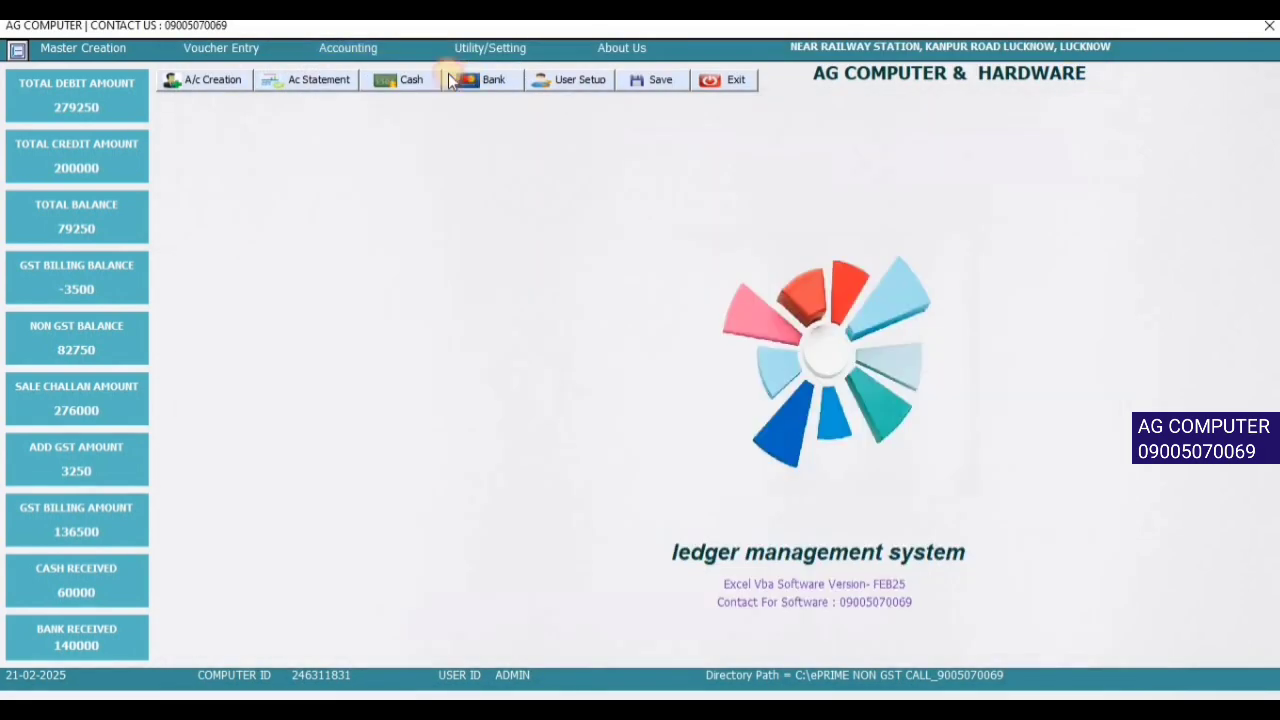
click(385, 47)
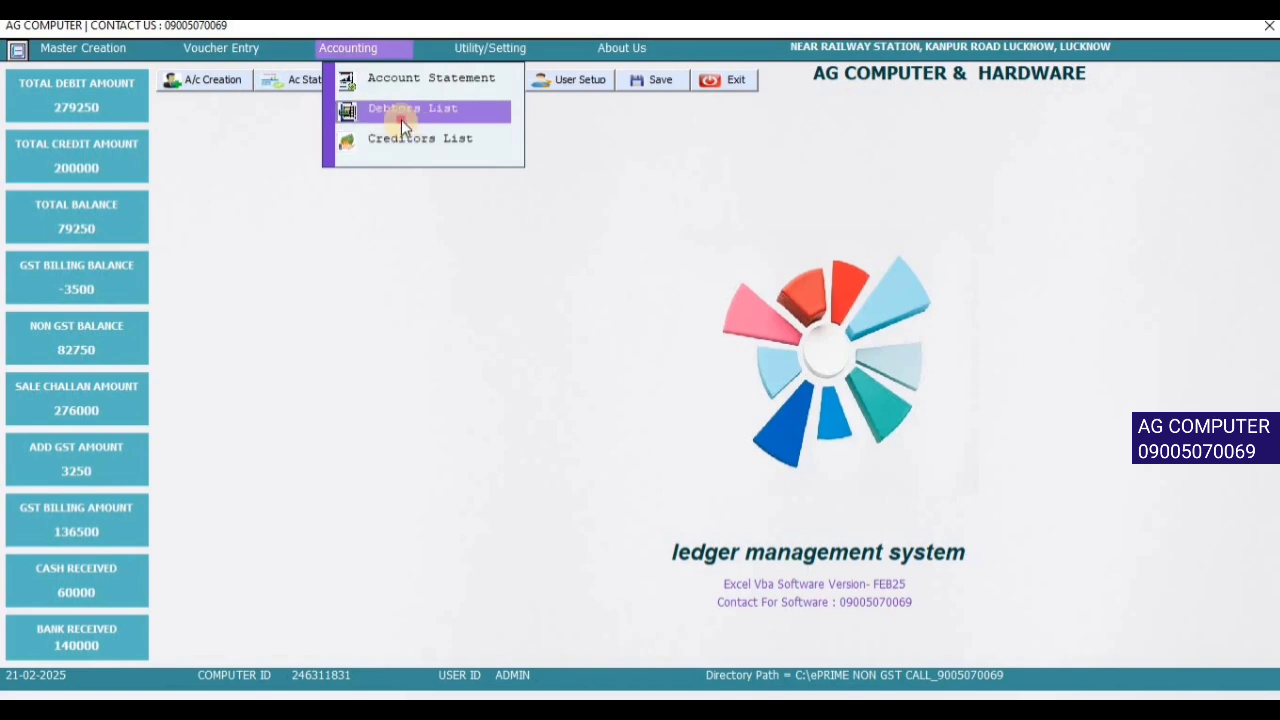
click(402, 110)
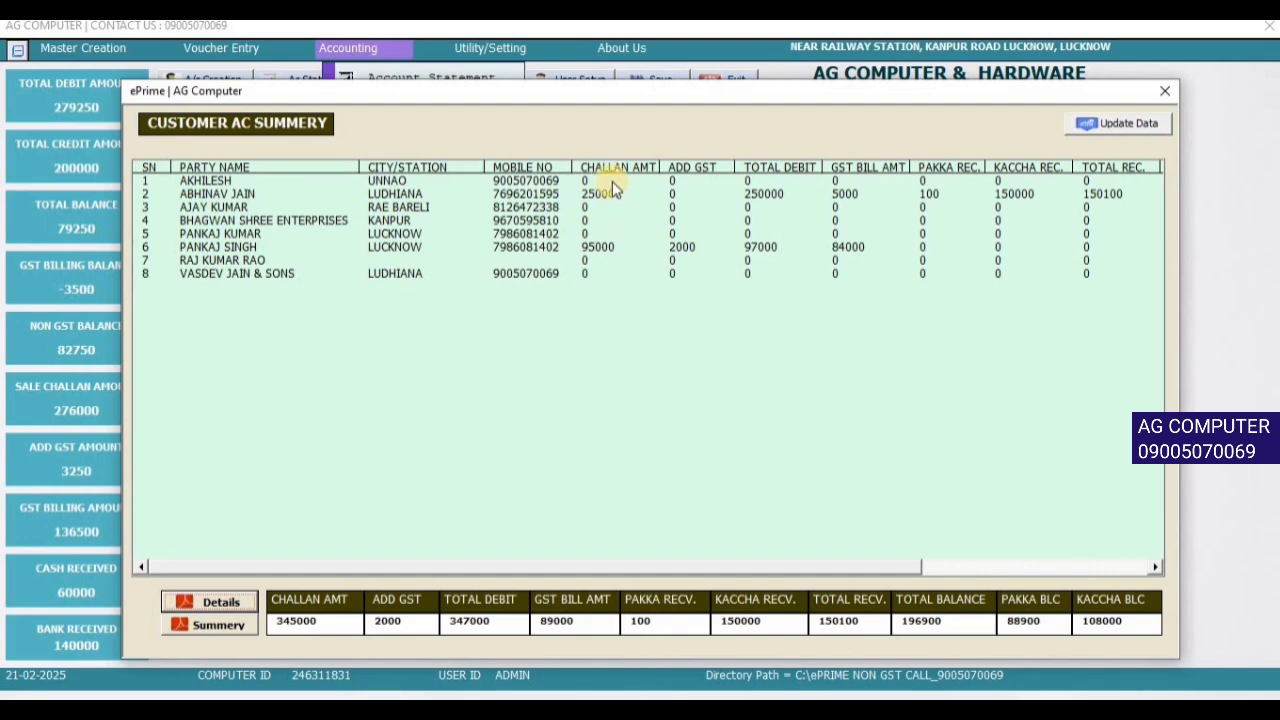
click(712, 193)
drag(701, 222, 691, 284)
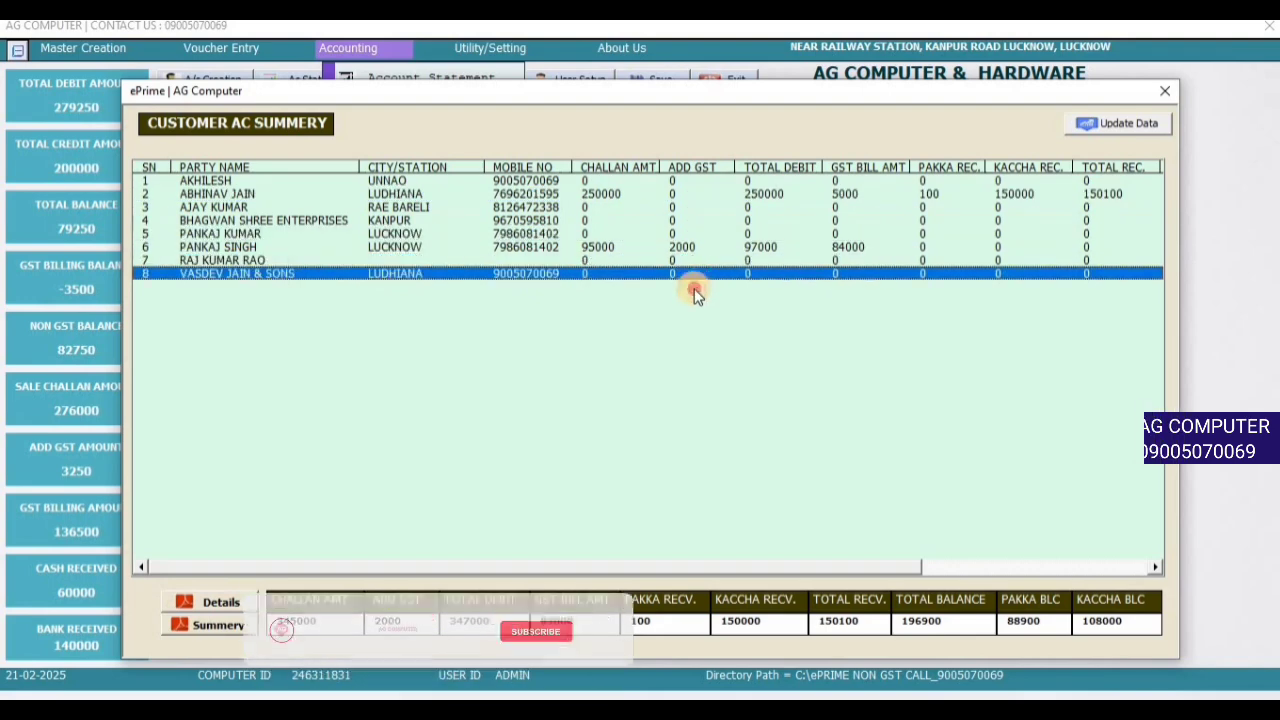
drag(770, 195, 757, 292)
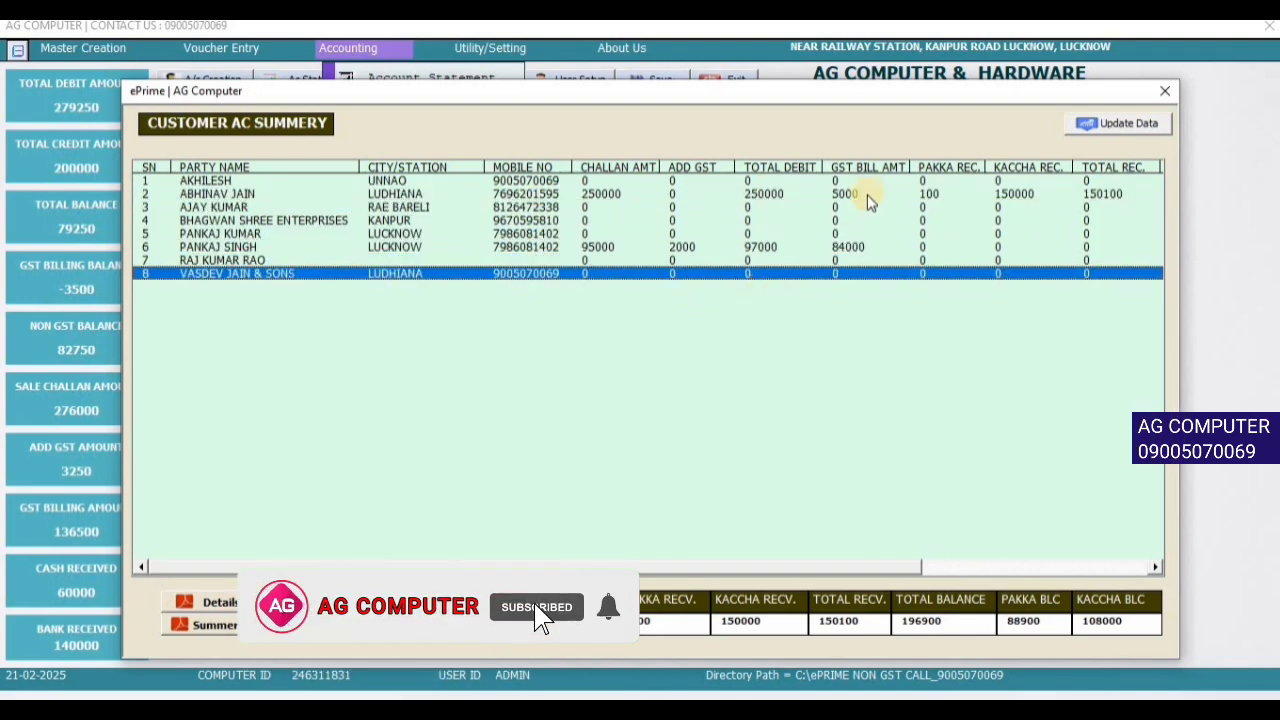
drag(870, 196, 924, 190)
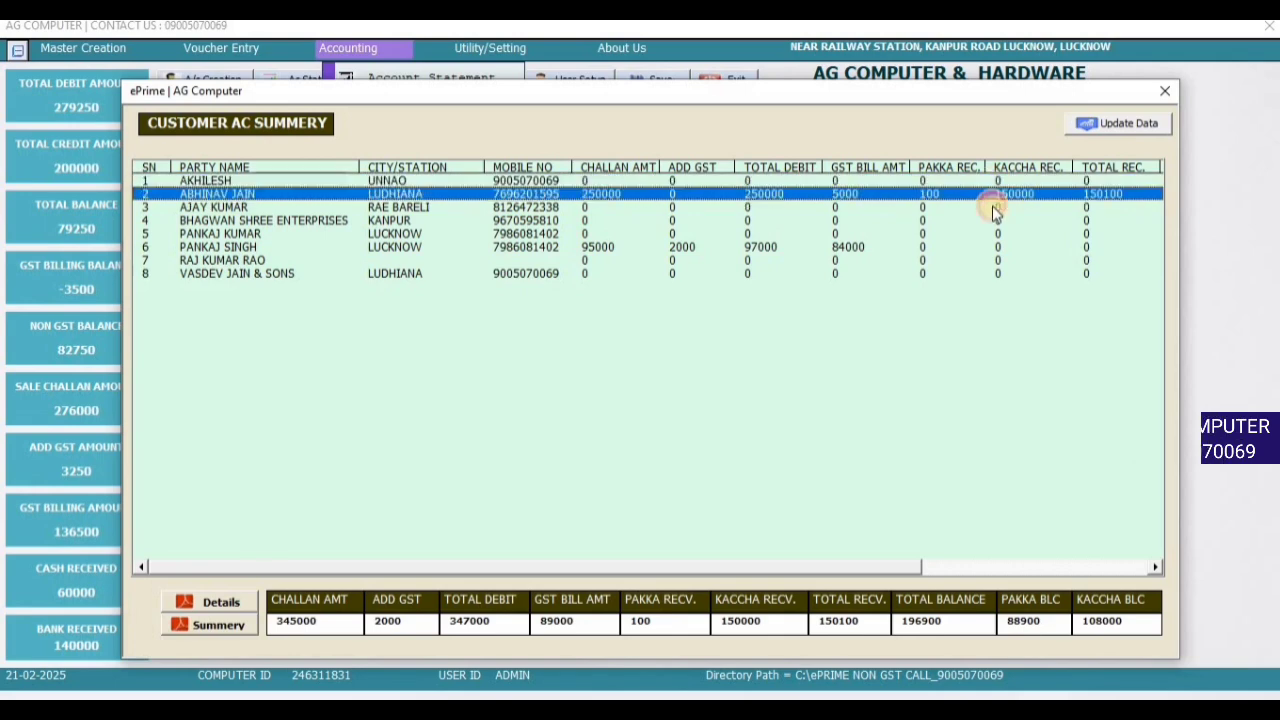
click(991, 262)
click(1060, 301)
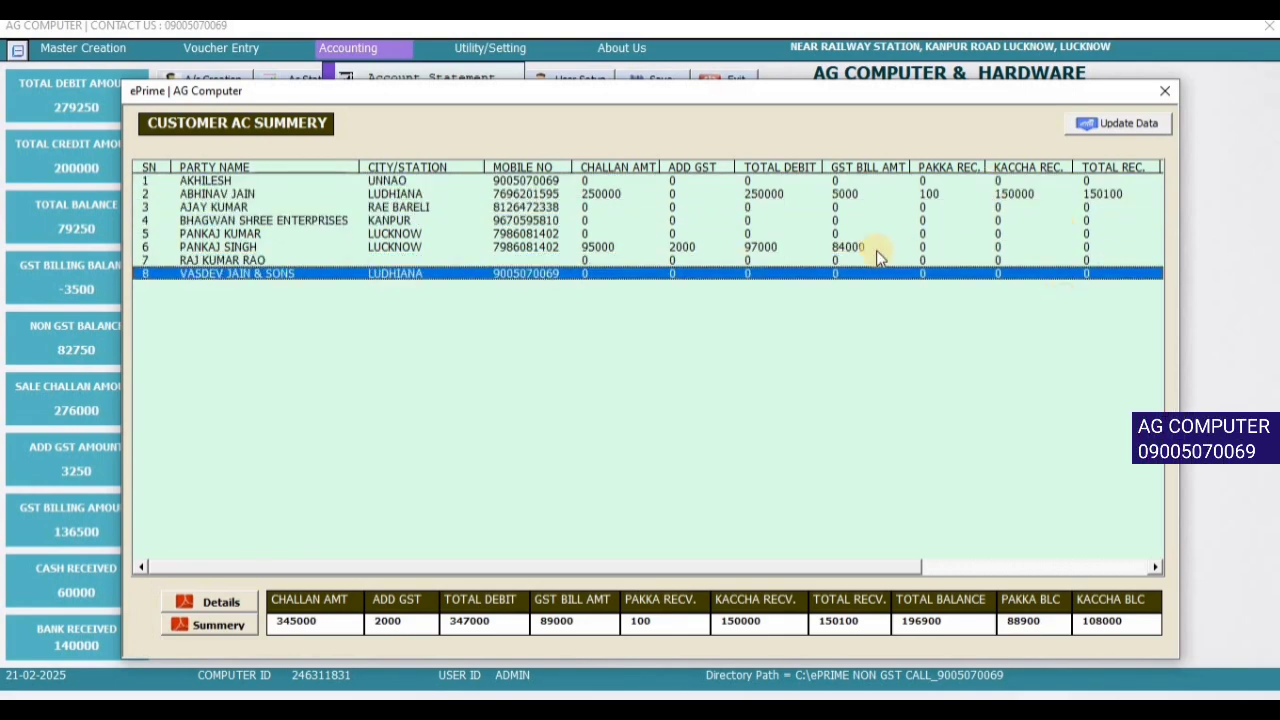
- Refresh the debtors summary data to a 196900 balance and recheck the party rows
click(1118, 133)
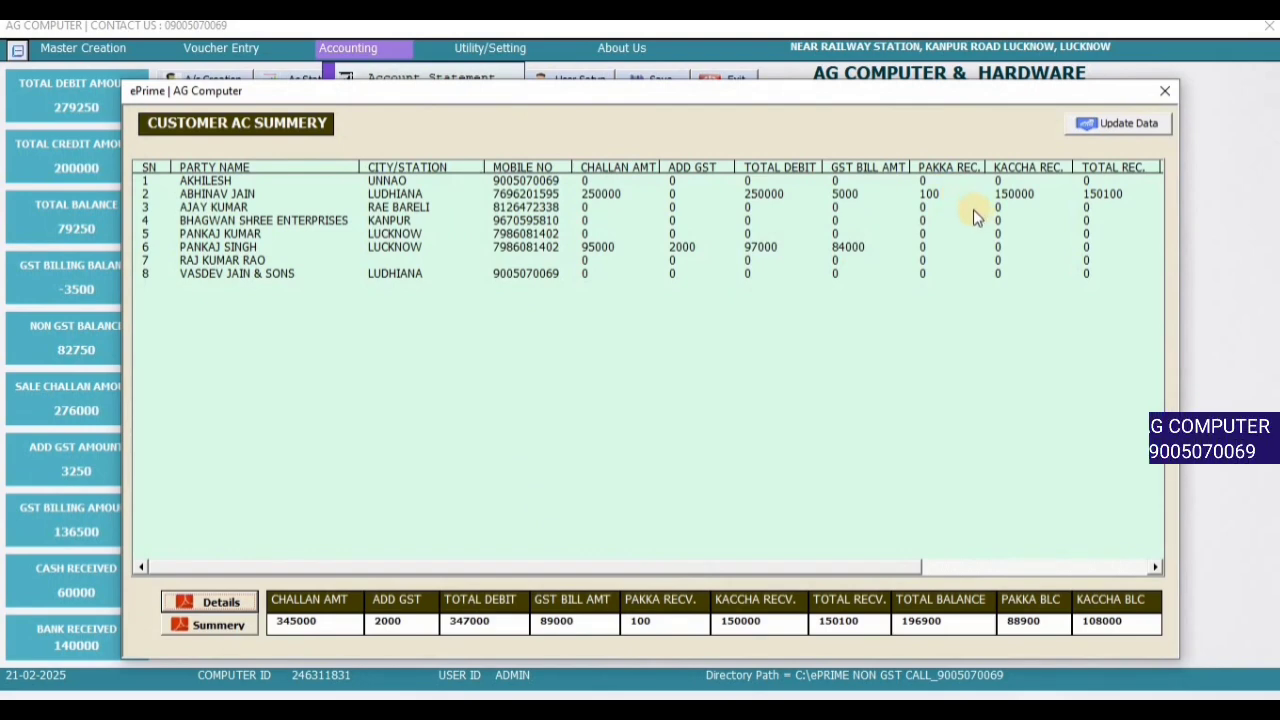
click(765, 249)
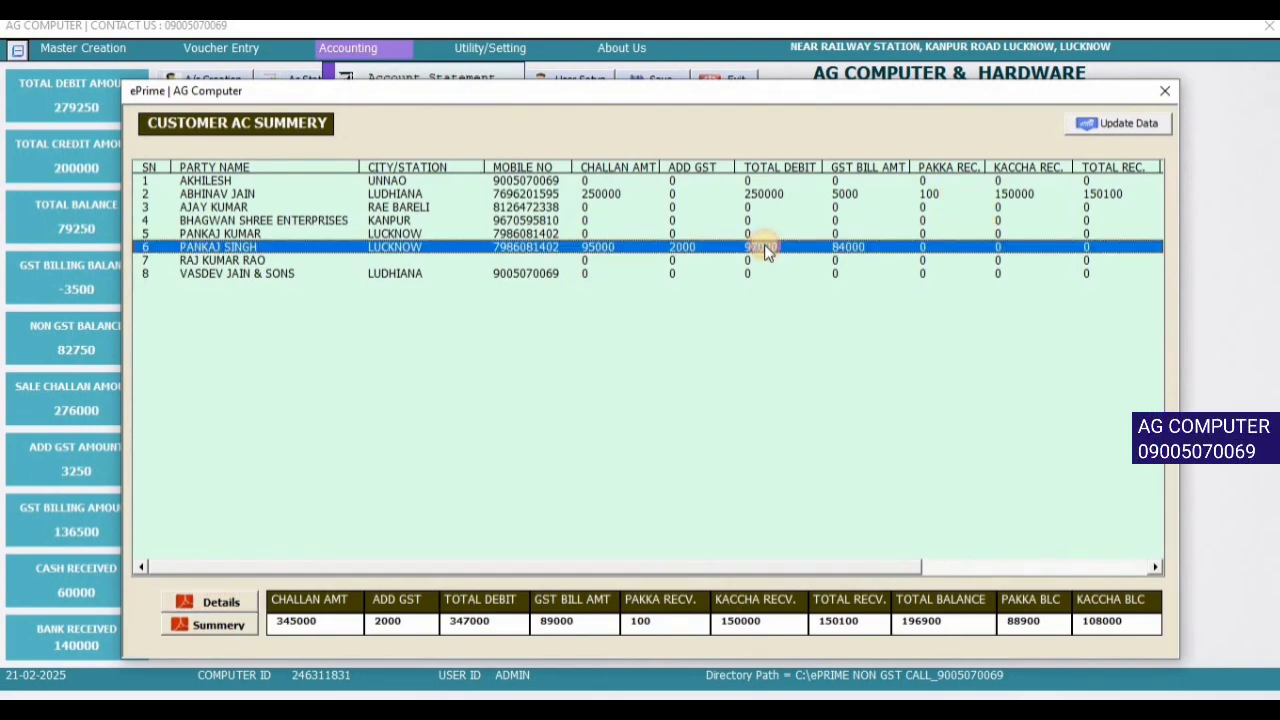
click(583, 193)
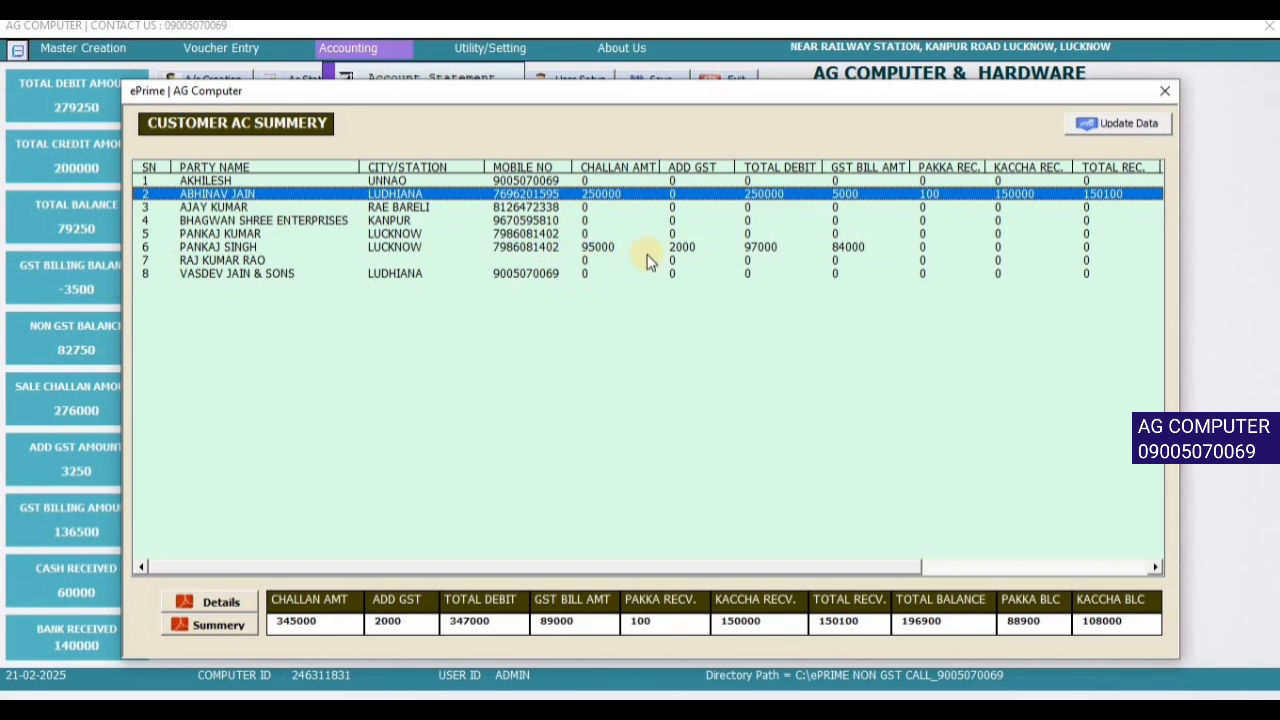
- Export the detailed debtors list and the debtors summary to PDF, review both, then close the summary window
click(224, 611)
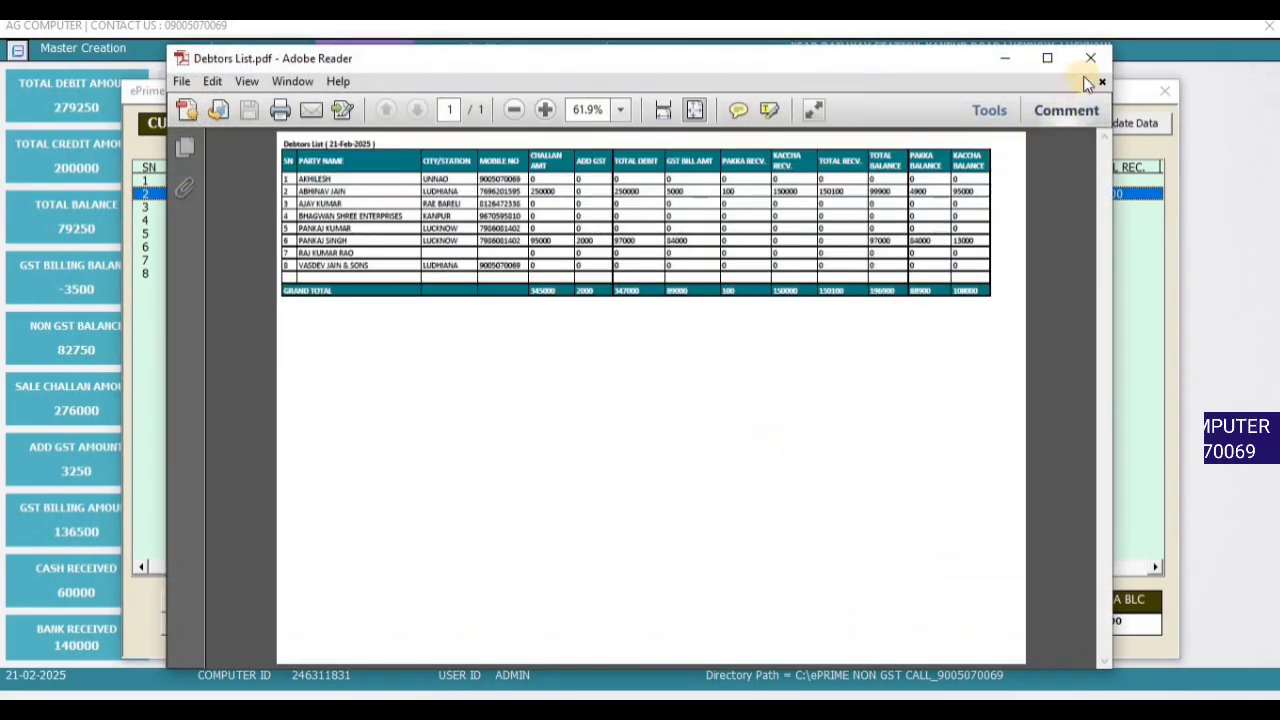
click(1090, 60)
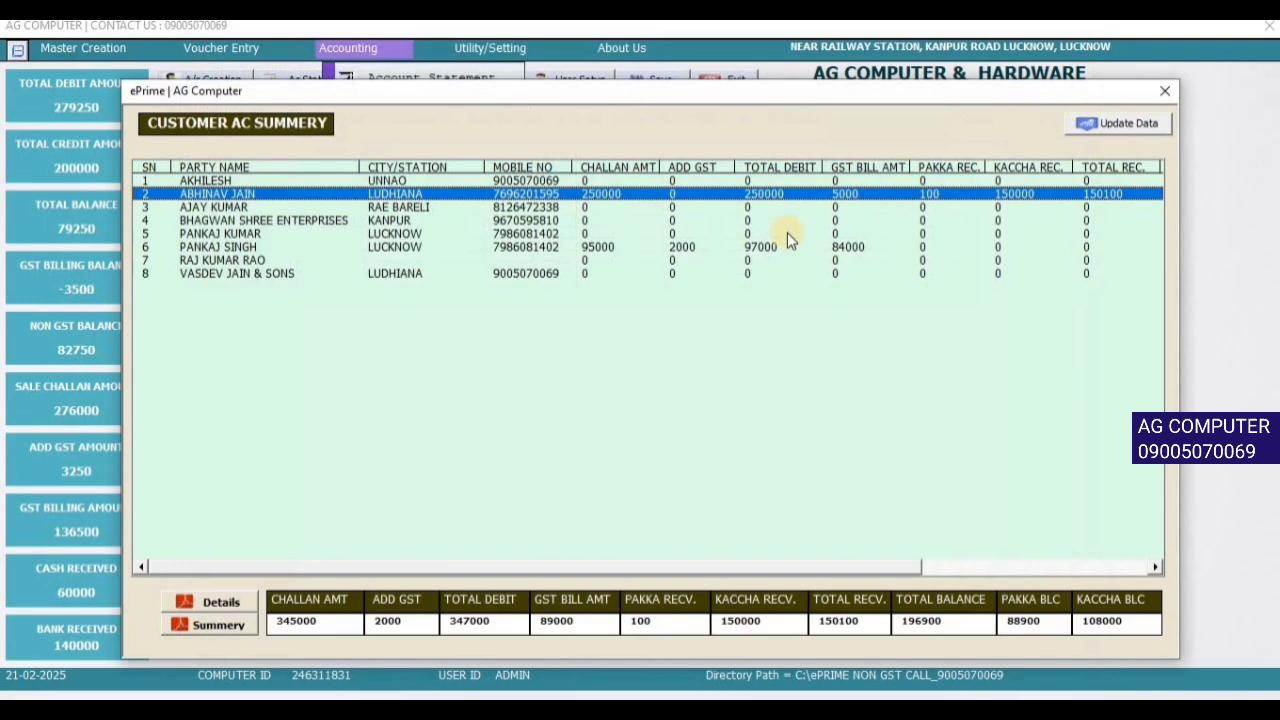
click(1120, 123)
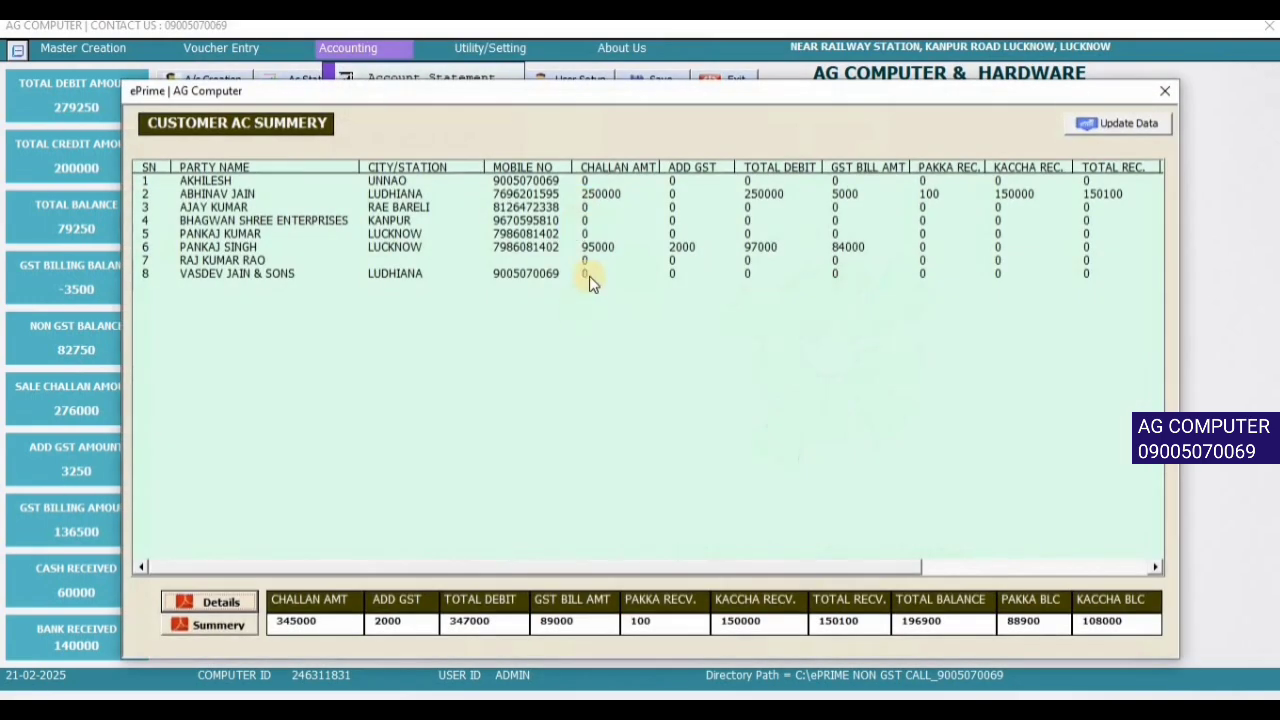
click(220, 625)
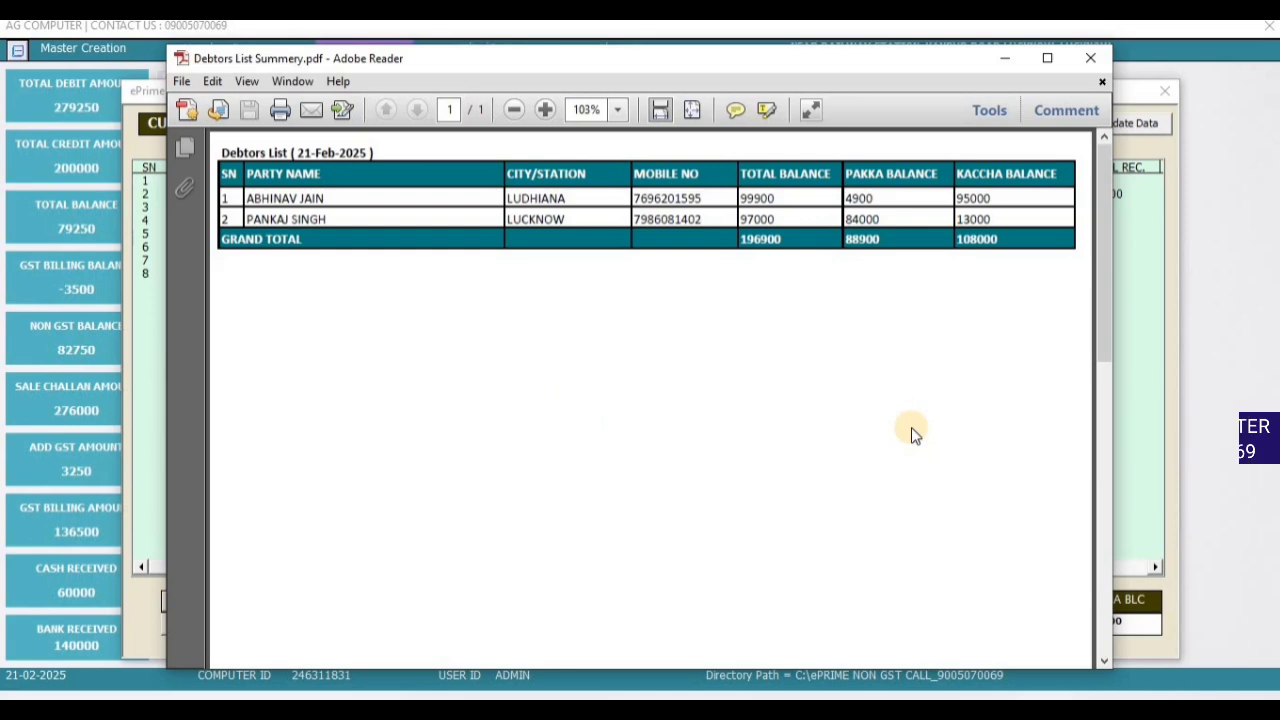
click(1094, 57)
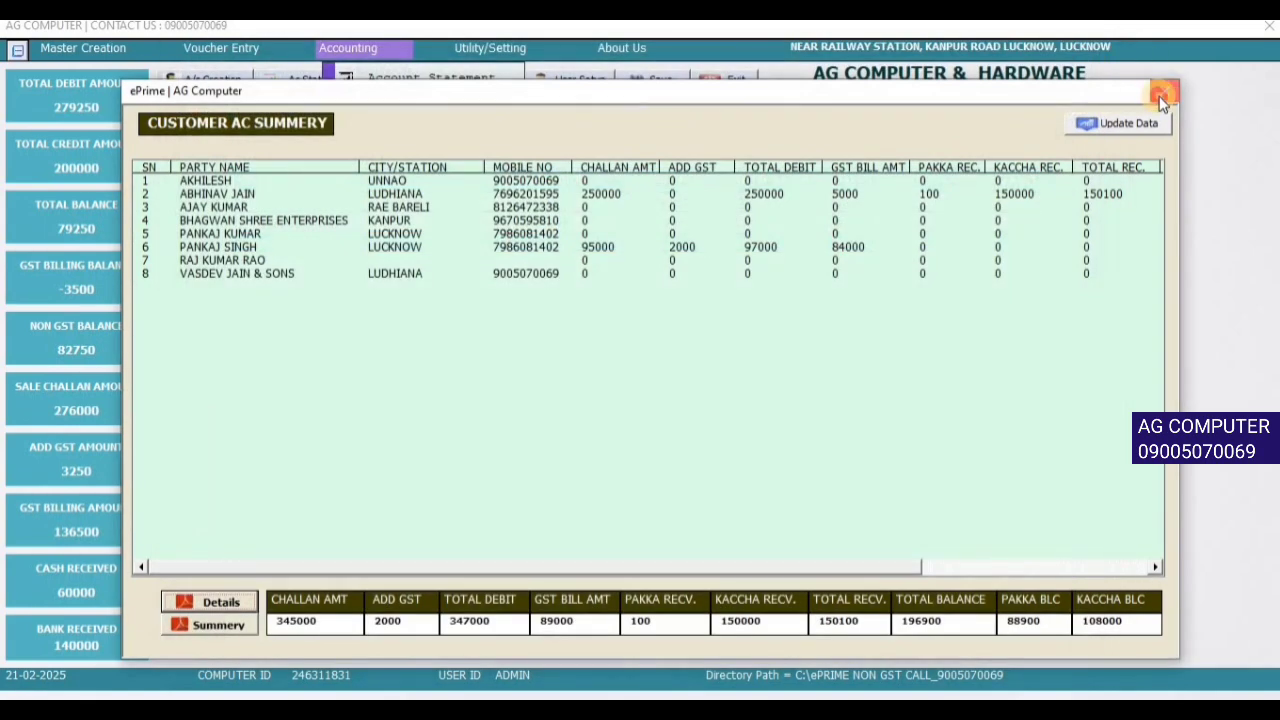
click(1160, 96)
- Open the new account creation form from Accounting and close it without changes
click(388, 48)
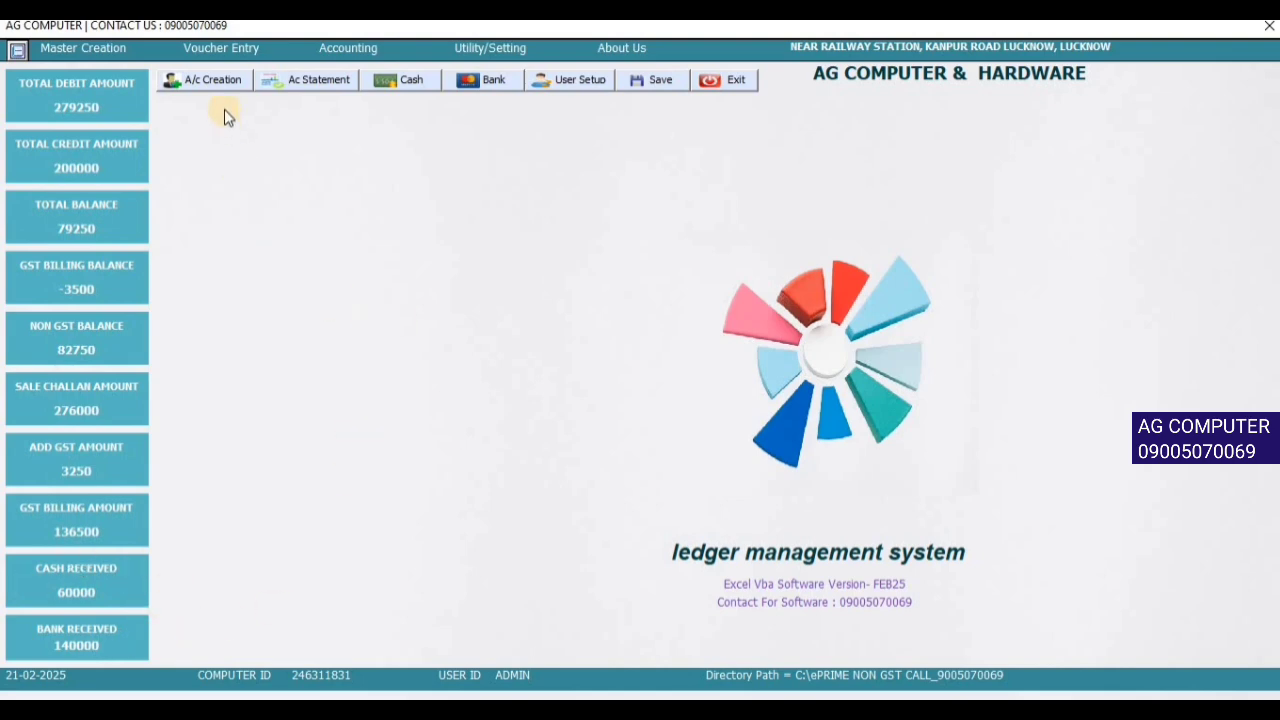
click(212, 80)
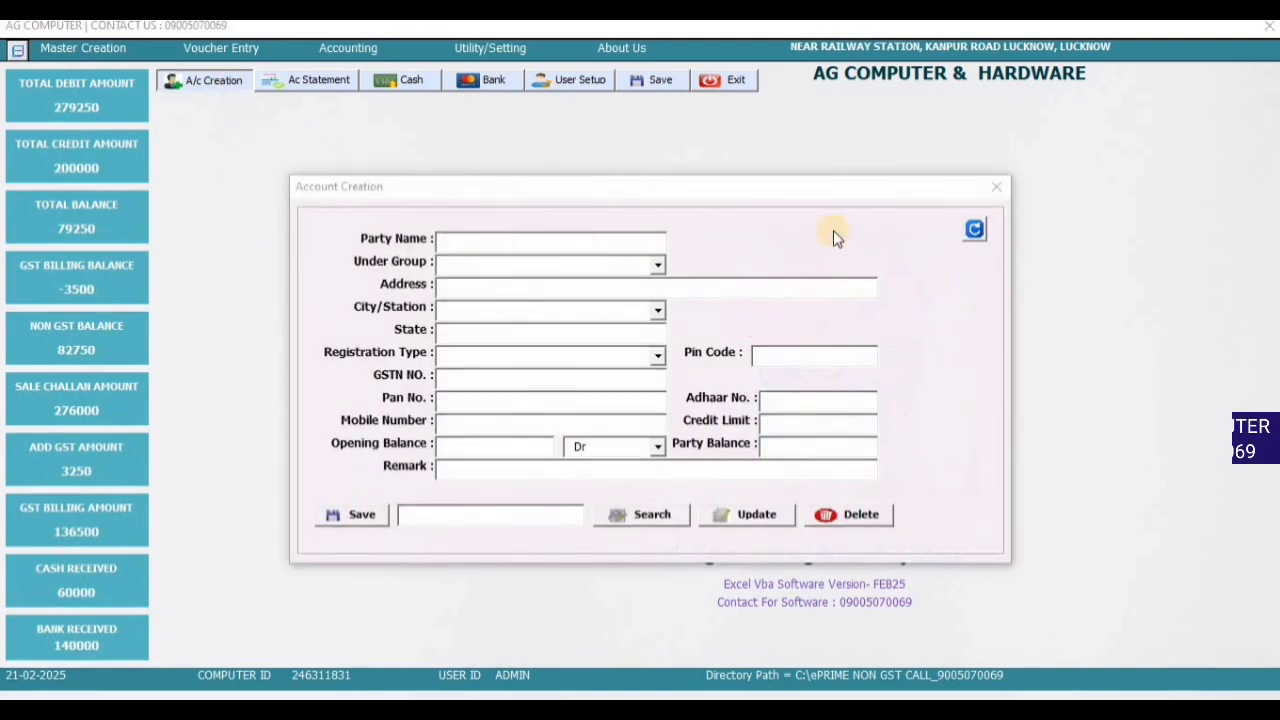
click(996, 187)
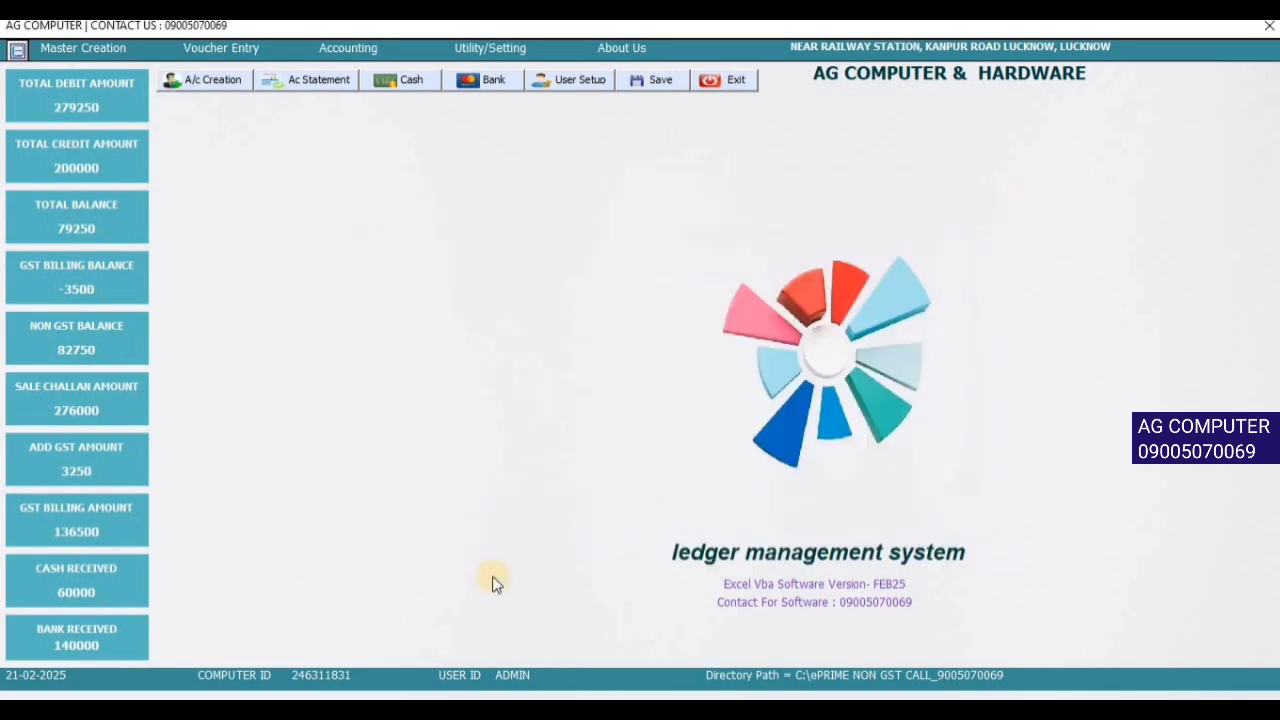